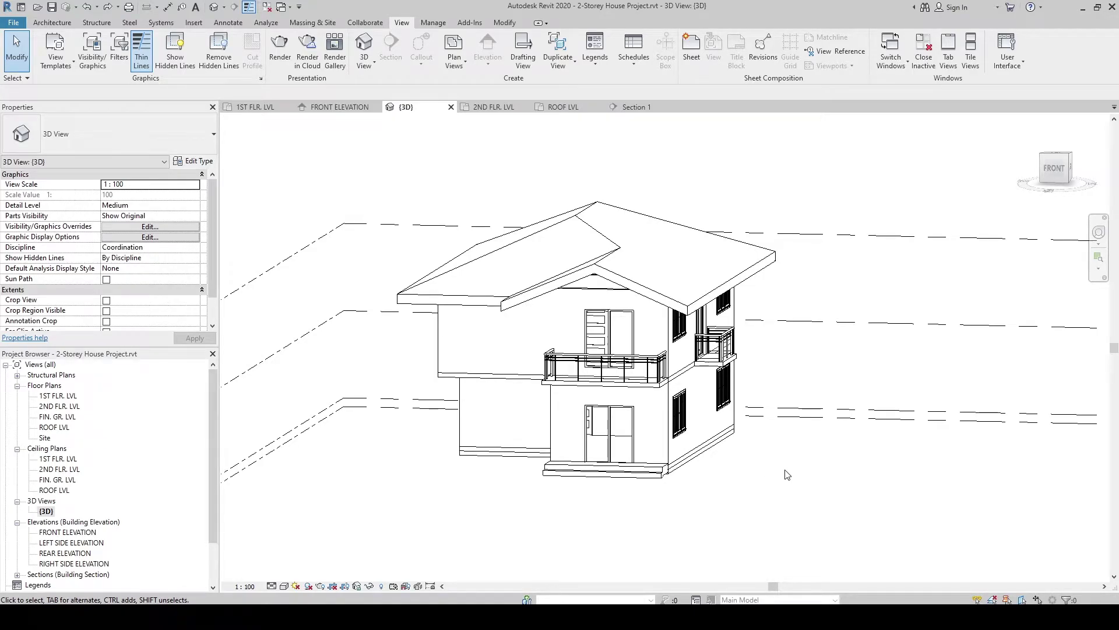
Step: Set the sill height of the second-floor double sliding door above the front balcony to 0
{"action": "left_click", "coordinate": [606, 317]}
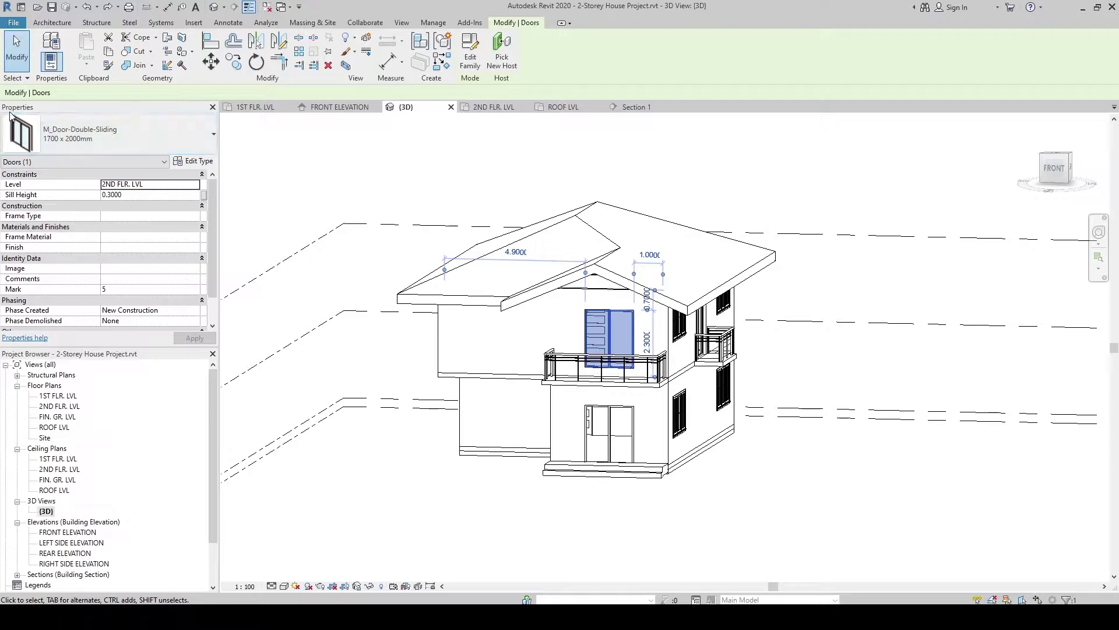
{"action": "left_click", "coordinate": [138, 196]}
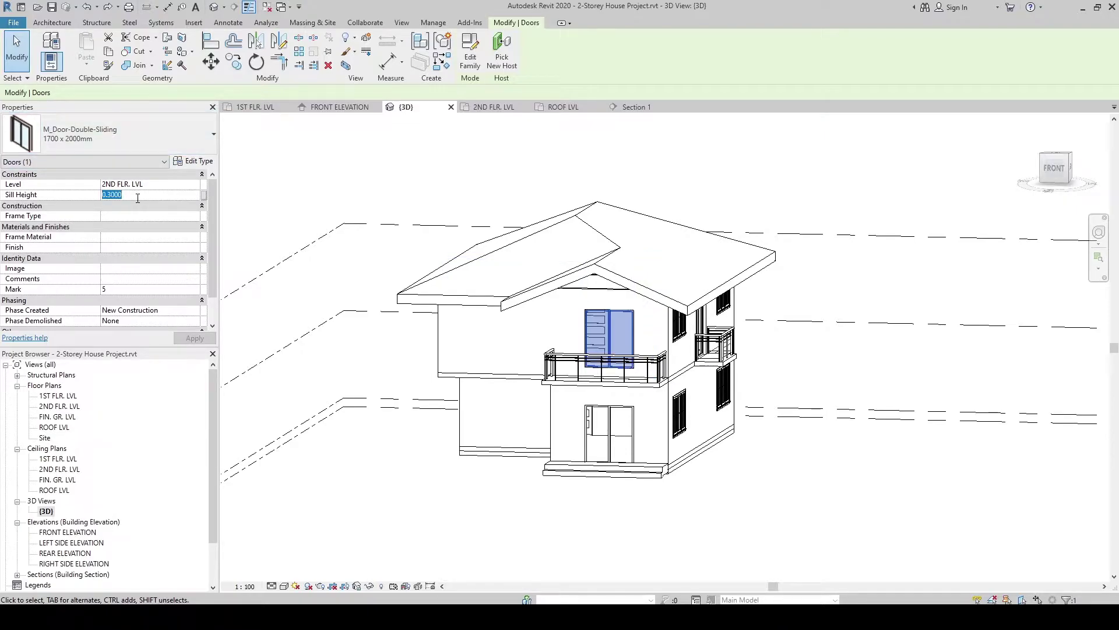
{"action": "type", "text": "0"}
{"action": "key", "text": "Escape"}
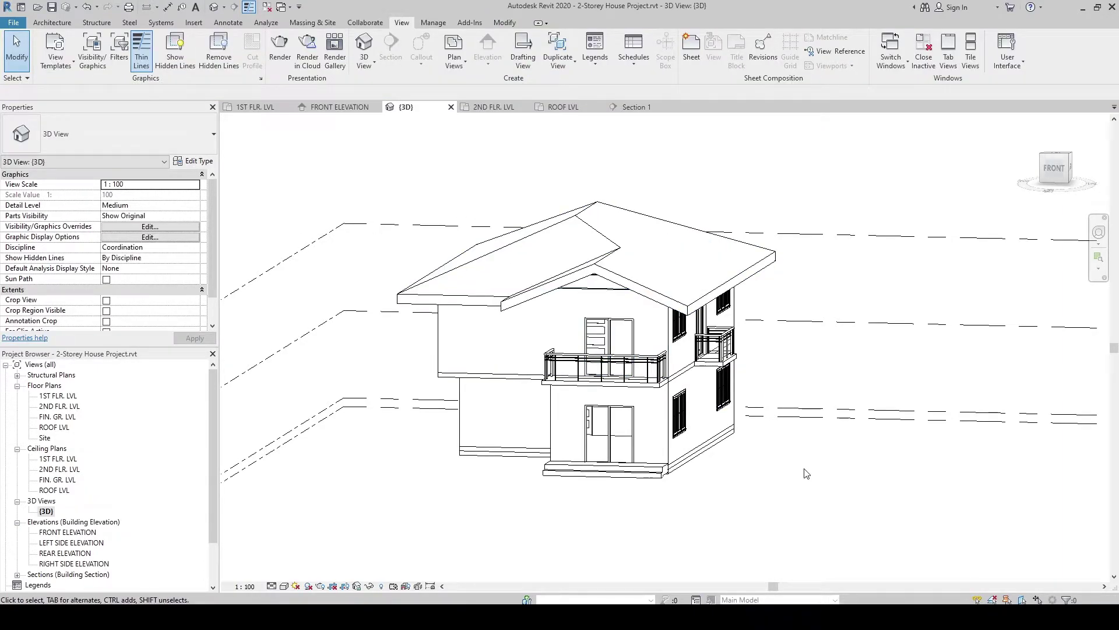
Step: Open the 1ST FLR. LVL floor plan and examine the layout of its exterior walls and corners
{"action": "left_click", "coordinate": [248, 107]}
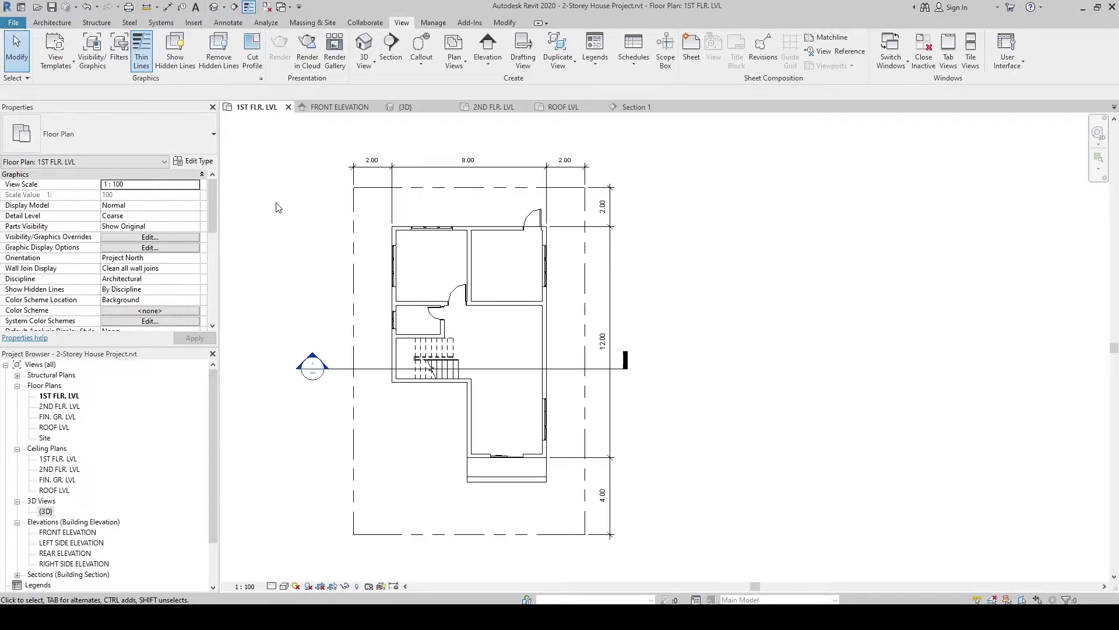
{"action": "middle_click_drag", "start_coordinate": [676, 285], "coordinate": [752, 297]}
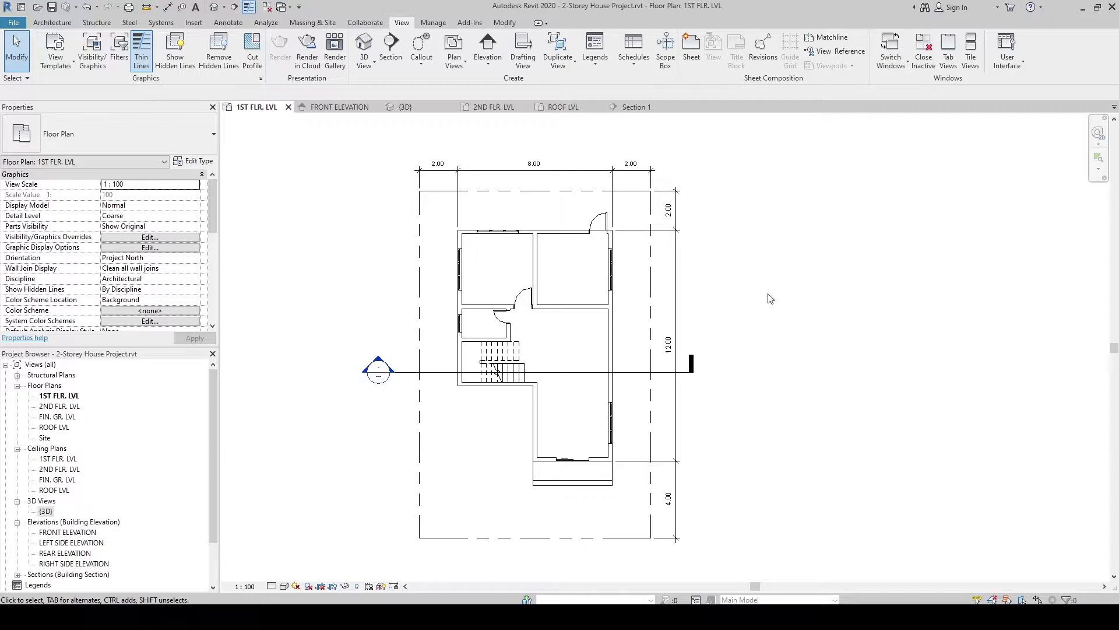
{"action": "mouse_move", "coordinate": [776, 302]}
{"action": "middle_mouse_down"}
{"action": "mouse_move", "coordinate": [788, 306]}
{"action": "mouse_move", "coordinate": [780, 302]}
{"action": "middle_mouse_up"}
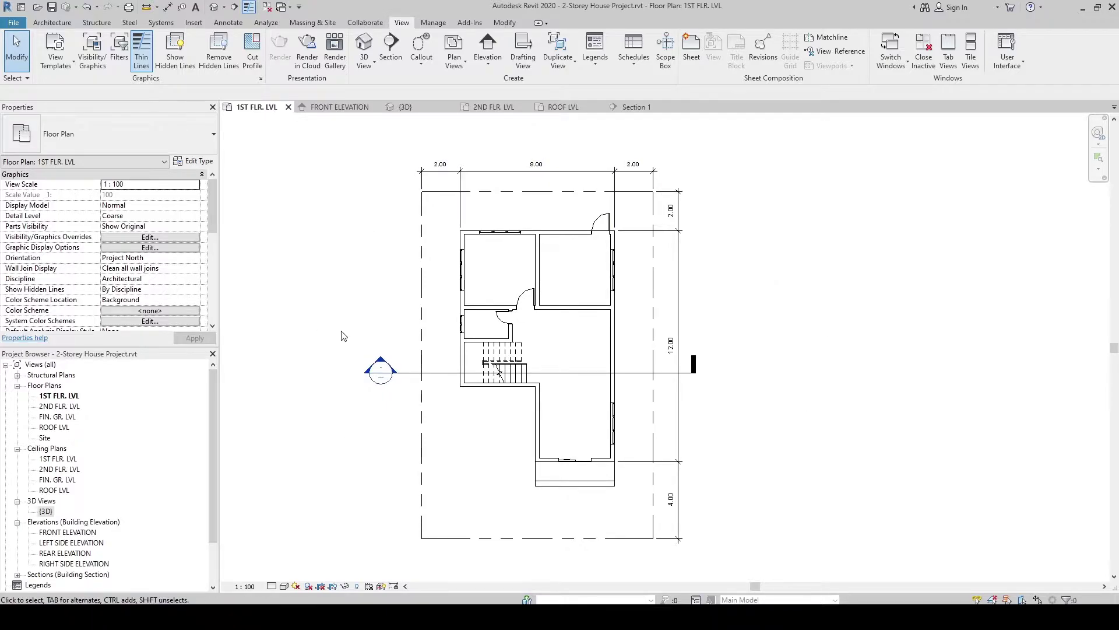
{"action": "middle_click_drag", "start_coordinate": [377, 333], "coordinate": [367, 327]}
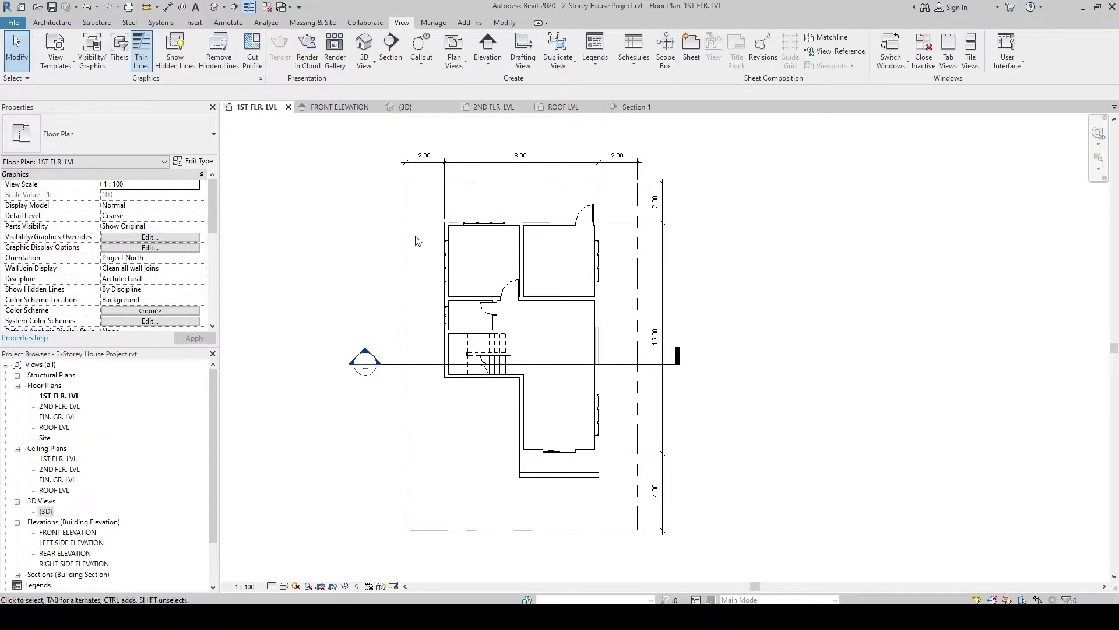
{"action": "scroll", "coordinate": [376, 224], "scroll_direction": "up", "scroll_amount": 5}
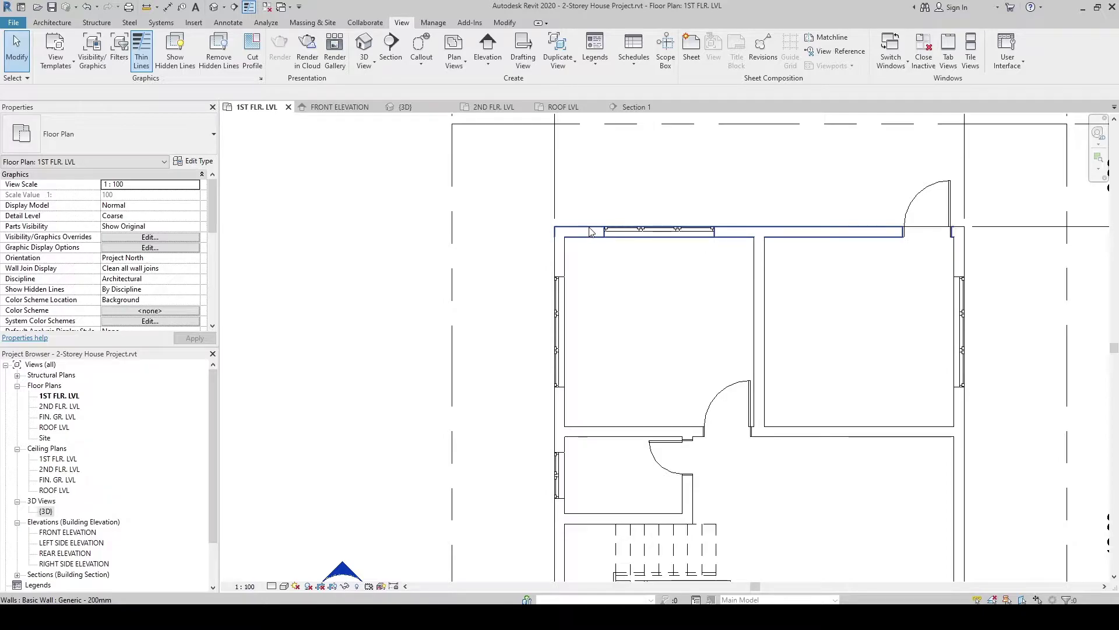
{"action": "scroll", "coordinate": [590, 231], "scroll_direction": "up", "scroll_amount": 3}
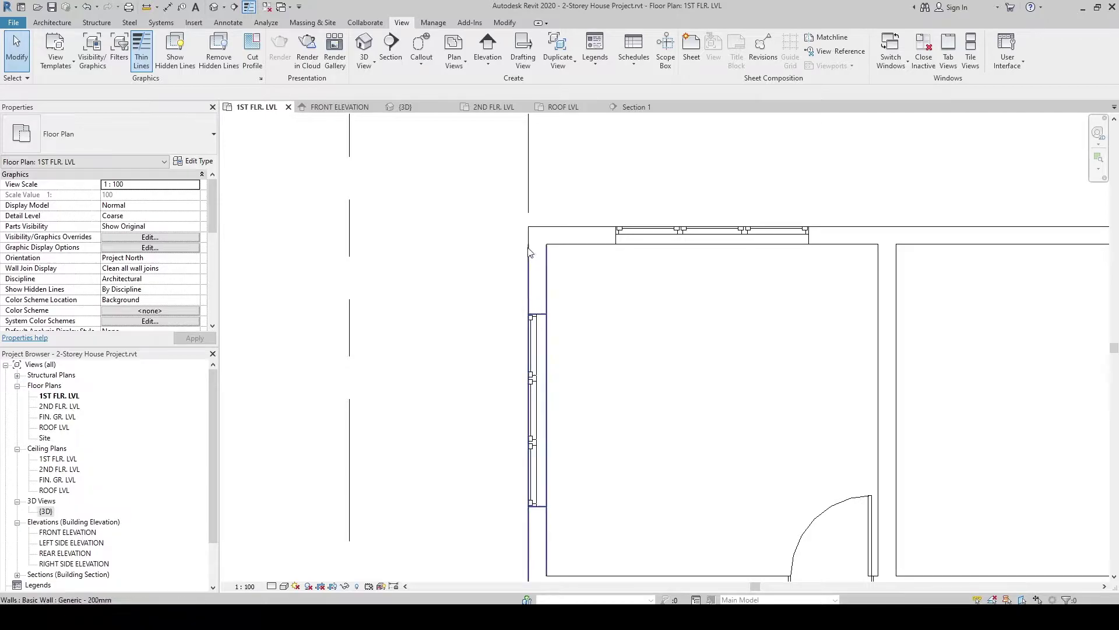
{"action": "scroll", "coordinate": [455, 264], "scroll_direction": "down", "scroll_amount": 2}
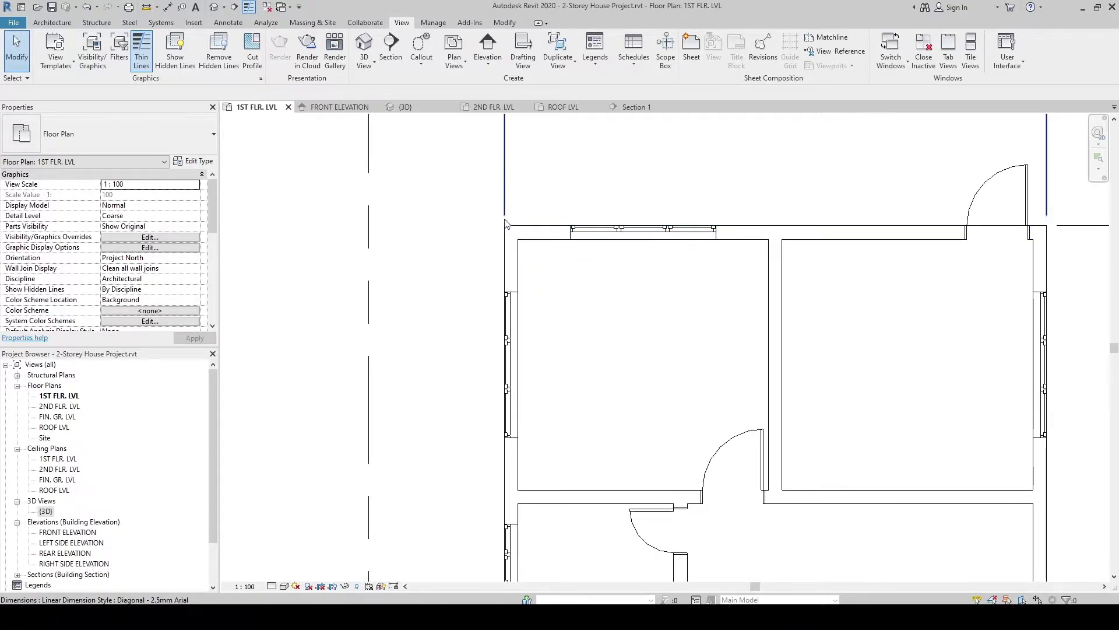
{"action": "scroll", "coordinate": [447, 230], "scroll_direction": "down", "scroll_amount": 2}
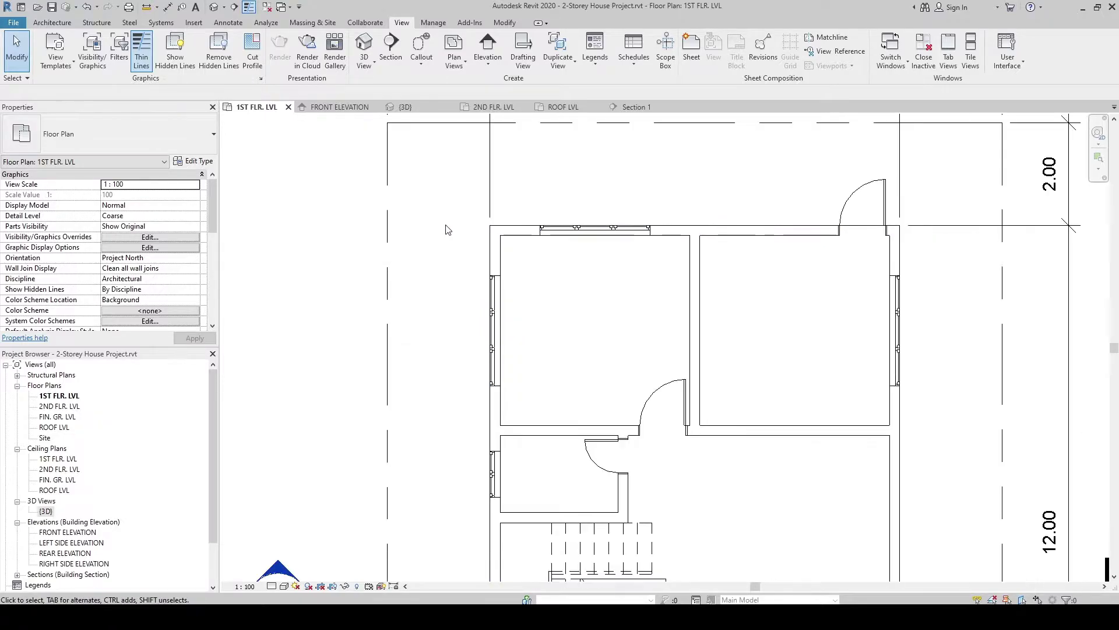
{"action": "middle_click_drag", "start_coordinate": [312, 191], "coordinate": [315, 183]}
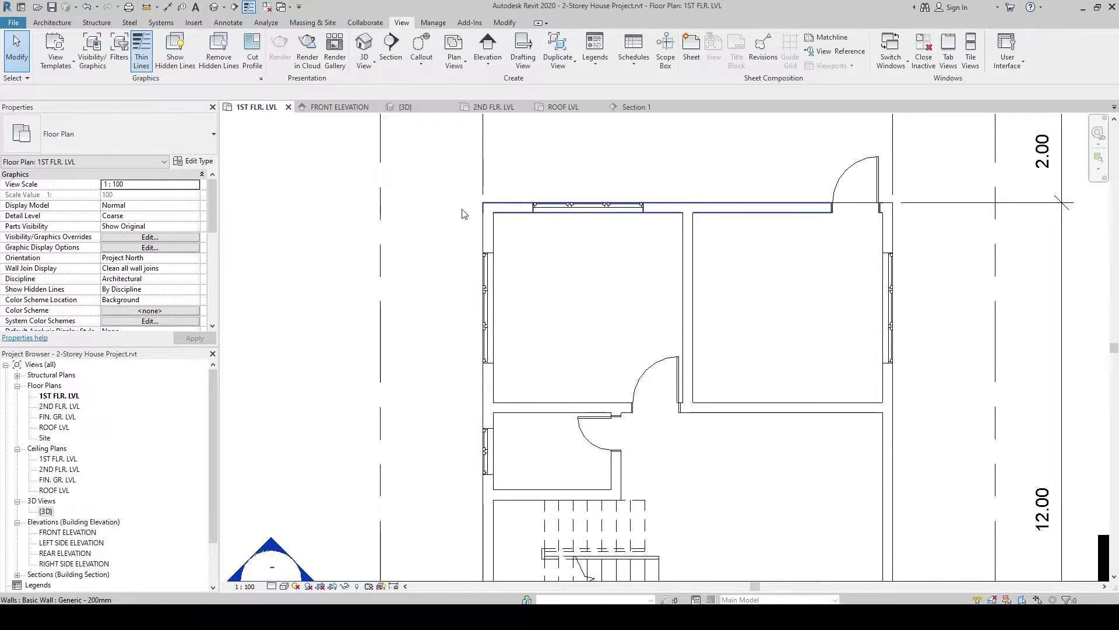
{"action": "scroll", "coordinate": [437, 220], "scroll_direction": "down", "scroll_amount": 2}
{"action": "middle_click_drag", "start_coordinate": [438, 220], "coordinate": [430, 191]}
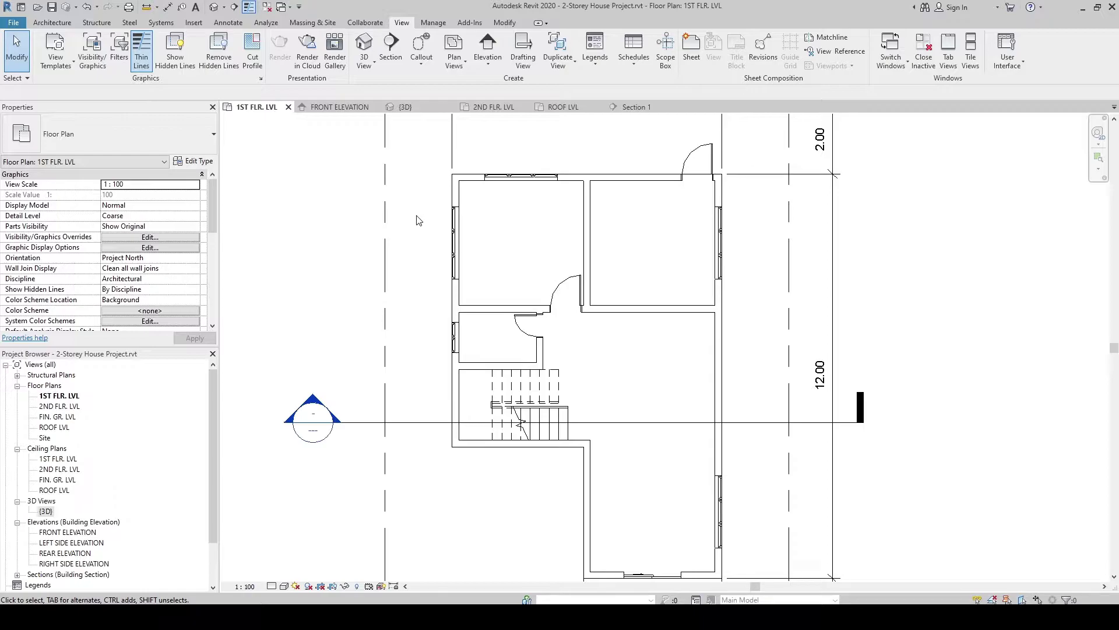
{"action": "middle_click_drag", "start_coordinate": [417, 219], "coordinate": [416, 201]}
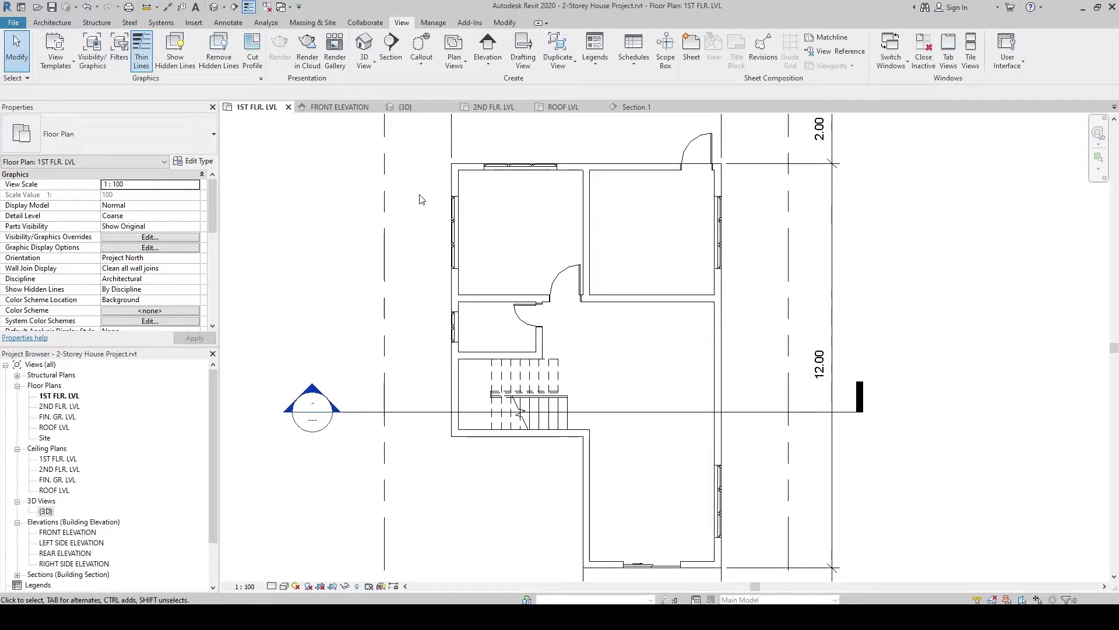
{"action": "scroll", "coordinate": [415, 223], "scroll_direction": "down", "scroll_amount": 2}
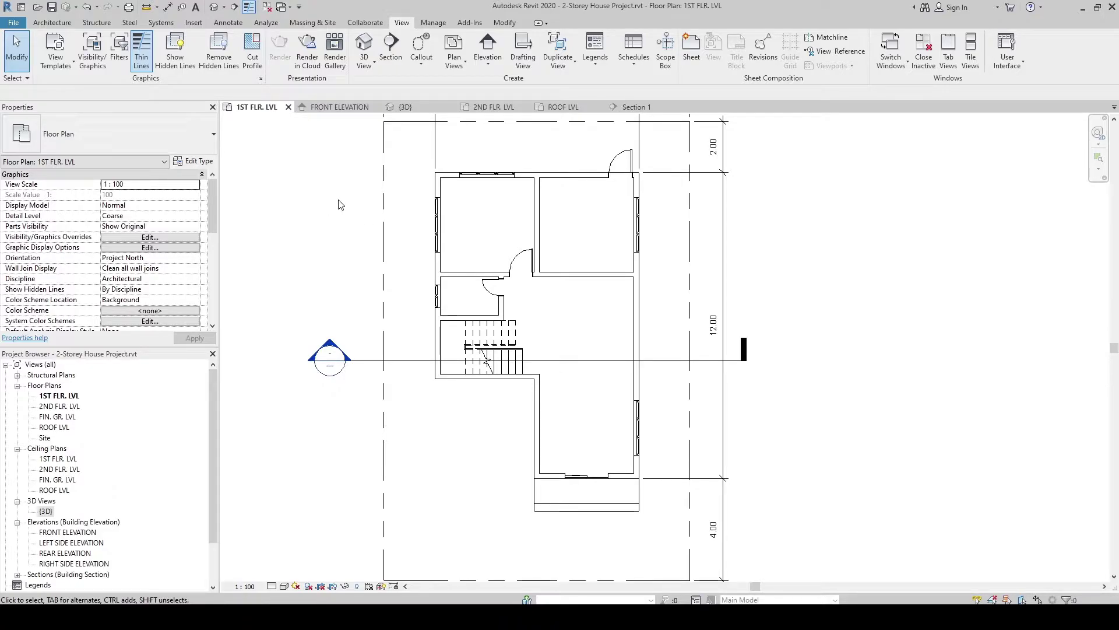
Step: Draw a vertical grid line along the outer face of the left exterior wall, from its lower corner to above the overall dimensions
{"action": "left_click", "coordinate": [53, 23]}
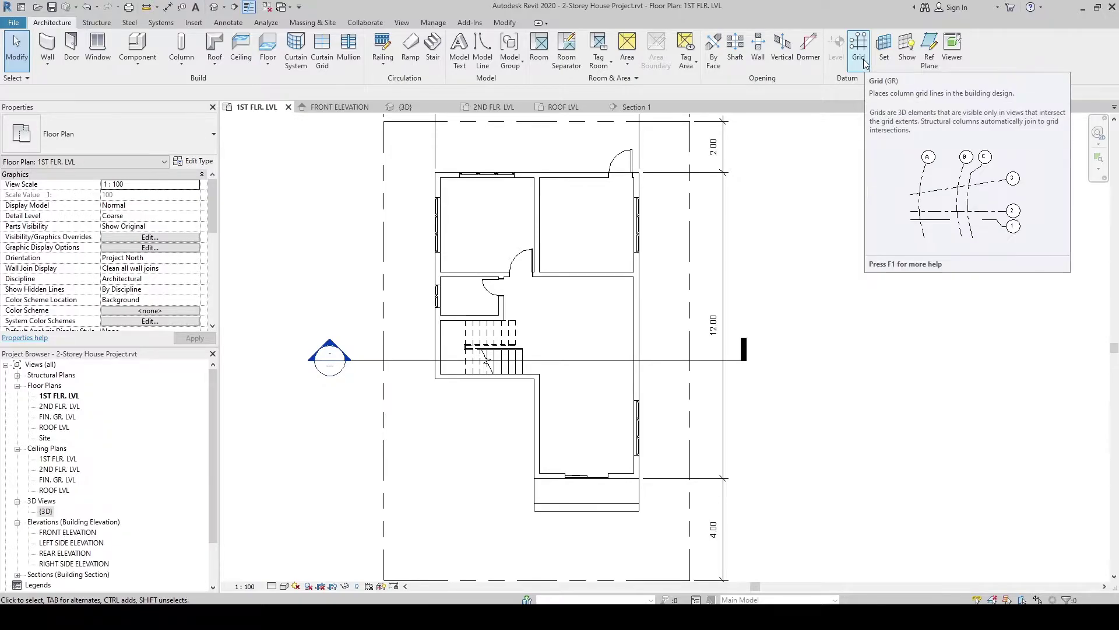
{"action": "left_click", "coordinate": [97, 23]}
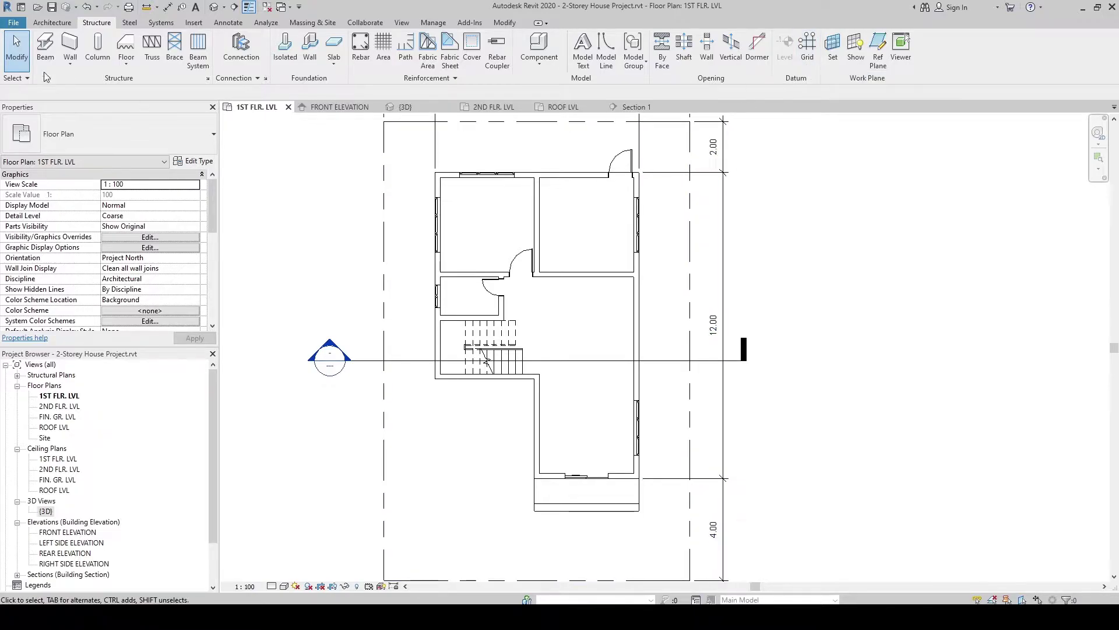
{"action": "left_click", "coordinate": [52, 23]}
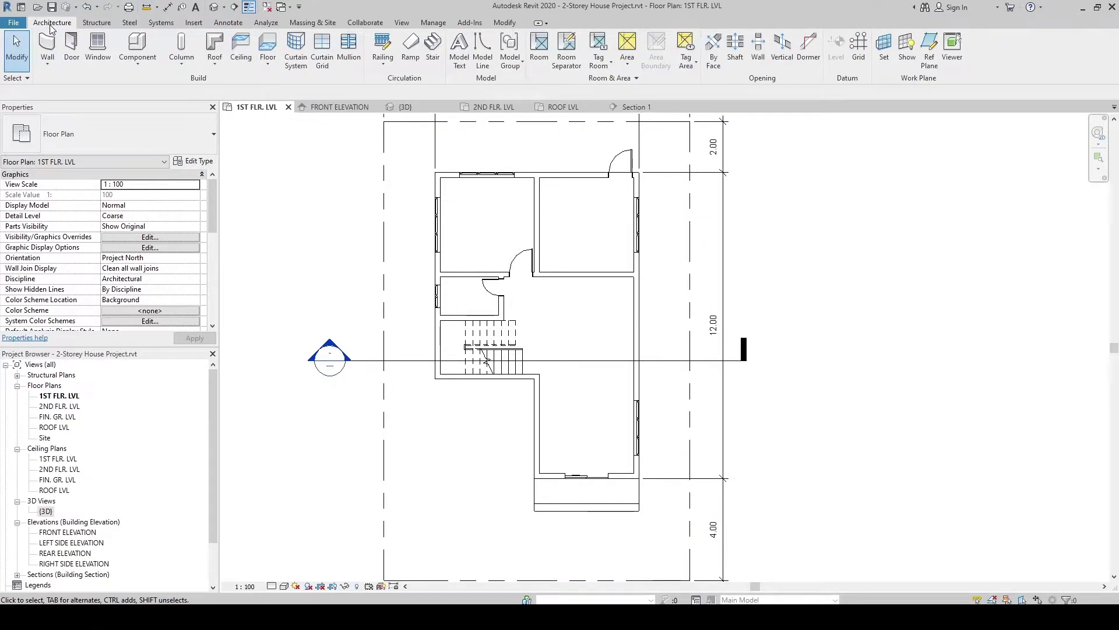
{"action": "left_click", "coordinate": [857, 65]}
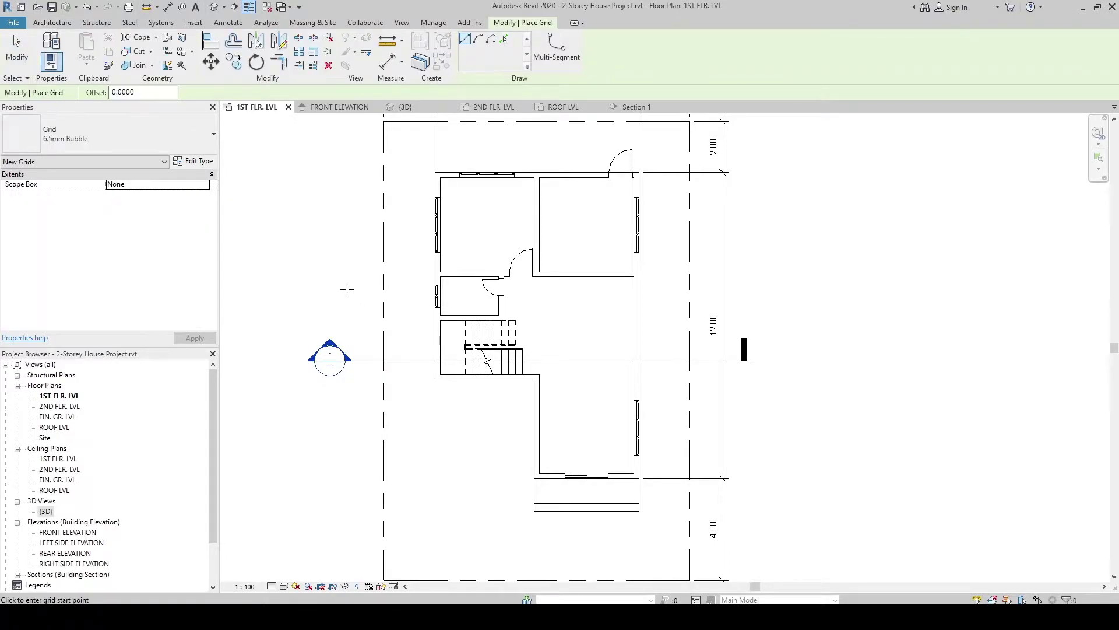
{"action": "middle_click_drag", "start_coordinate": [344, 290], "coordinate": [362, 342]}
{"action": "scroll", "coordinate": [469, 374], "scroll_direction": "up", "scroll_amount": 5}
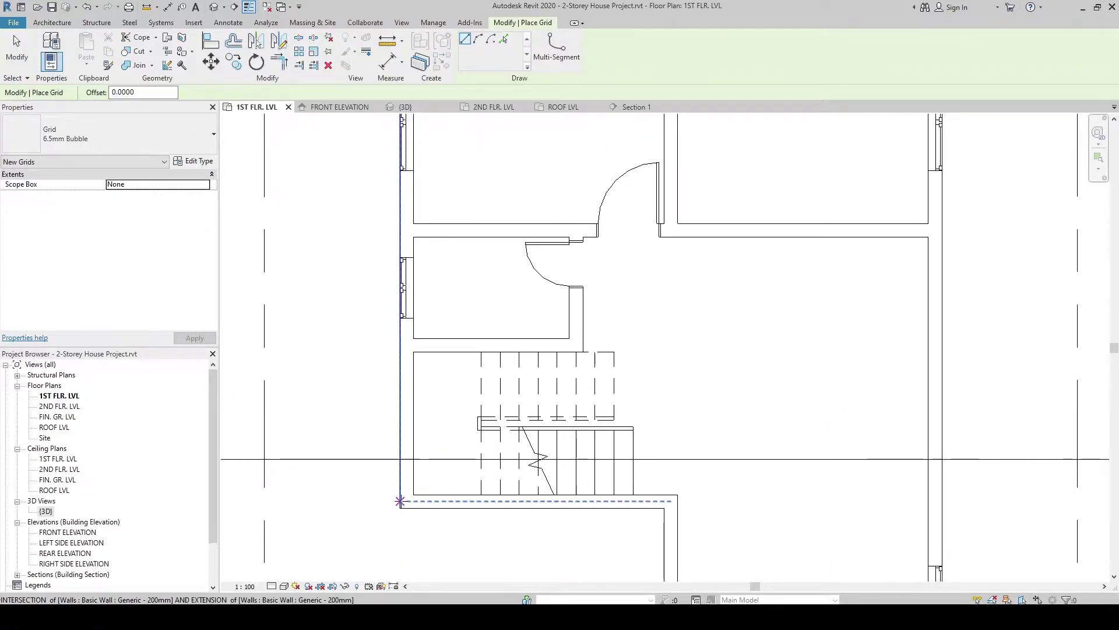
{"action": "left_click", "coordinate": [400, 507]}
{"action": "scroll", "coordinate": [406, 373], "scroll_direction": "down", "scroll_amount": 4}
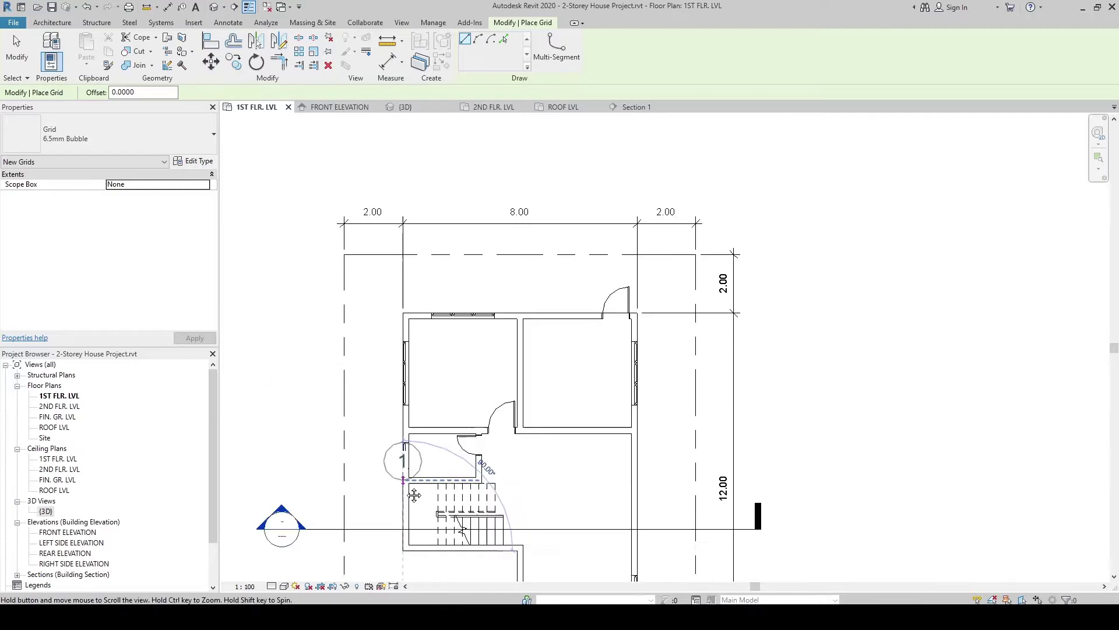
{"action": "left_click", "coordinate": [403, 159]}
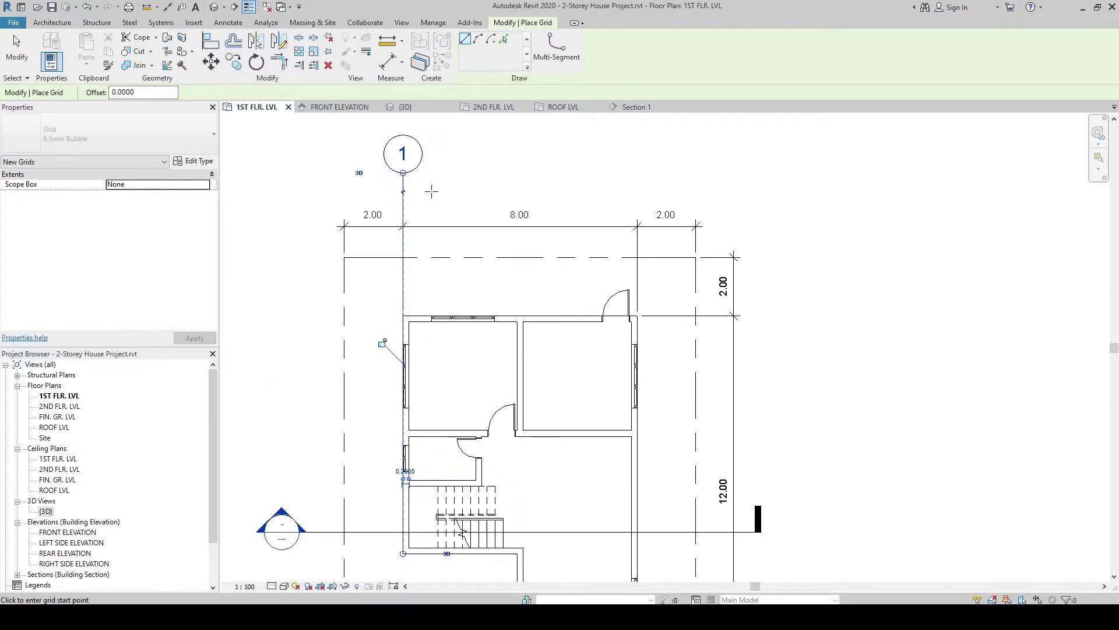
{"action": "middle_click_drag", "start_coordinate": [431, 192], "coordinate": [452, 212]}
{"action": "key", "text": "Escape"}
{"action": "key", "text": "Escape"}
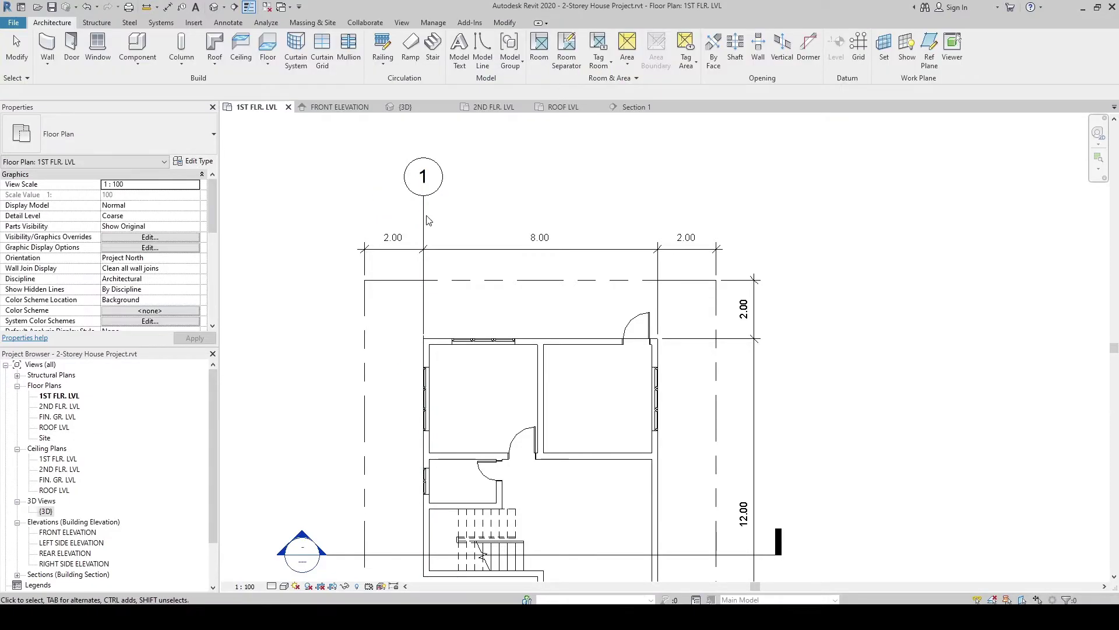
Step: Rename the grid line at the left exterior wall as A
{"action": "left_click", "coordinate": [428, 220]}
{"action": "left_click", "coordinate": [423, 177]}
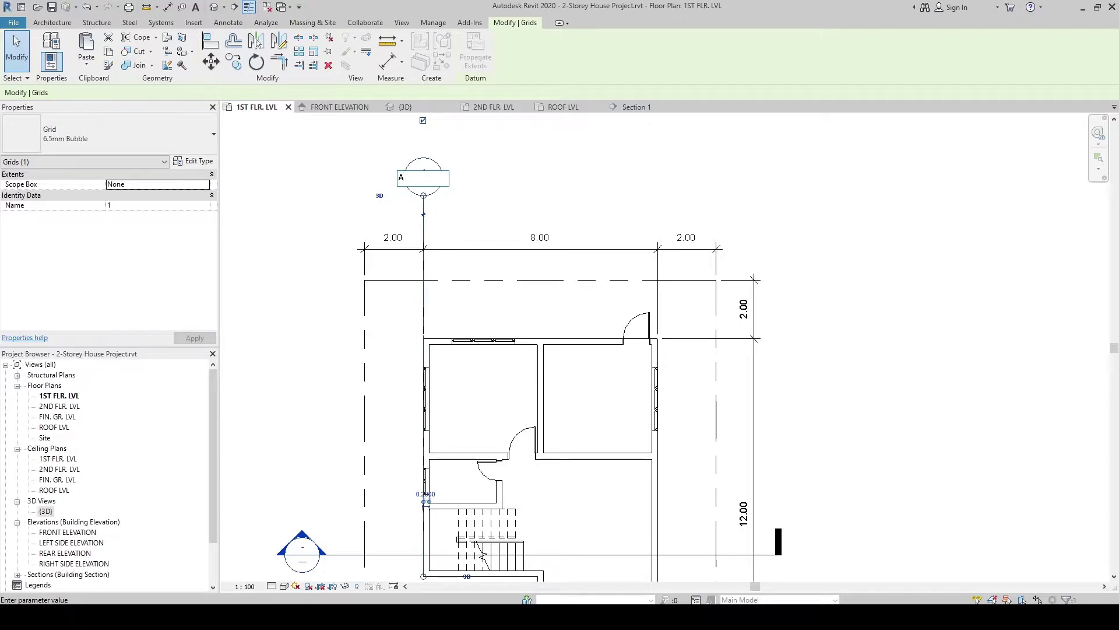
{"action": "type", "text": "A"}
{"action": "left_click", "coordinate": [507, 202]}
{"action": "scroll", "coordinate": [507, 201], "scroll_direction": "down", "scroll_amount": 2}
{"action": "middle_click_drag", "start_coordinate": [496, 230], "coordinate": [464, 212]}
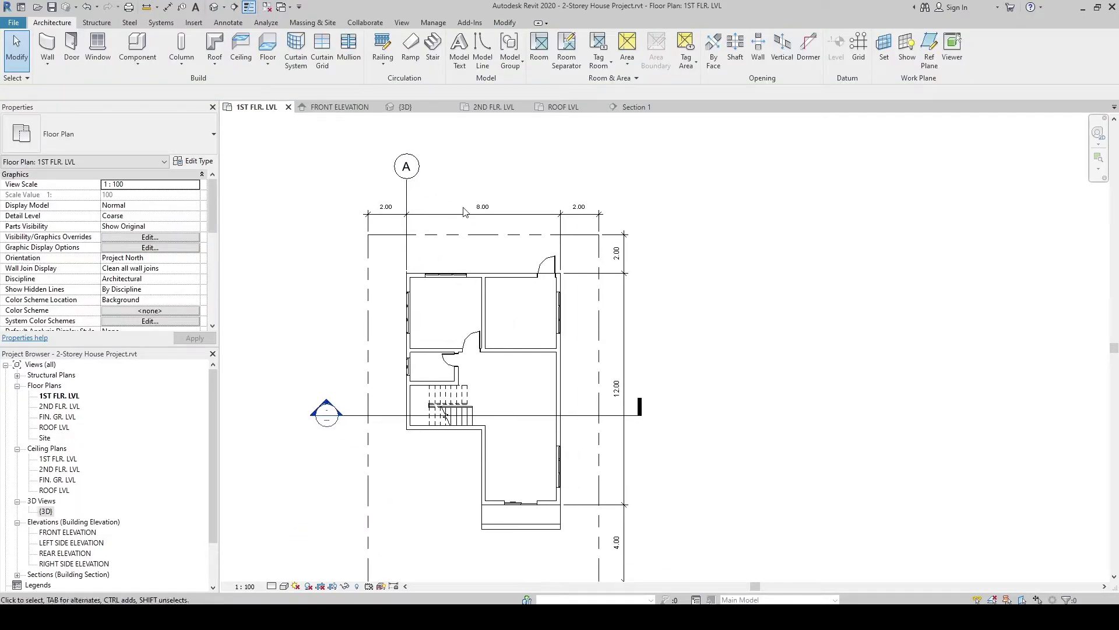
Step: Draw a second vertical grid line along the centre of the wall between the two rear rooms, ending level with grid A's bubble
{"action": "left_click", "coordinate": [858, 47]}
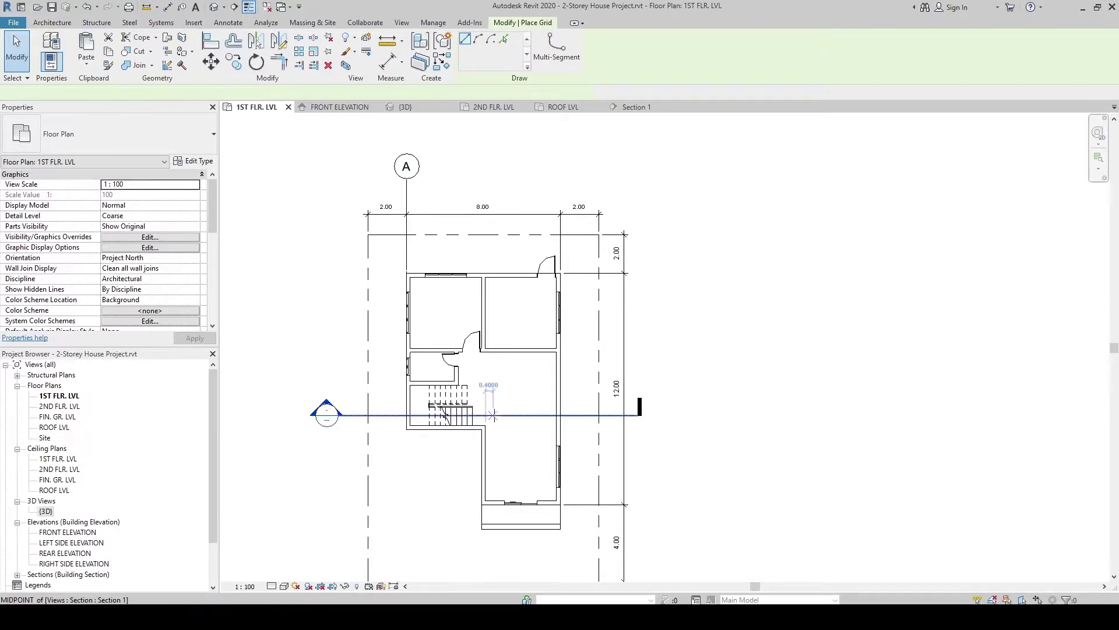
{"action": "scroll", "coordinate": [492, 429], "scroll_direction": "up", "scroll_amount": 3}
{"action": "middle_click_drag", "start_coordinate": [493, 428], "coordinate": [471, 572]}
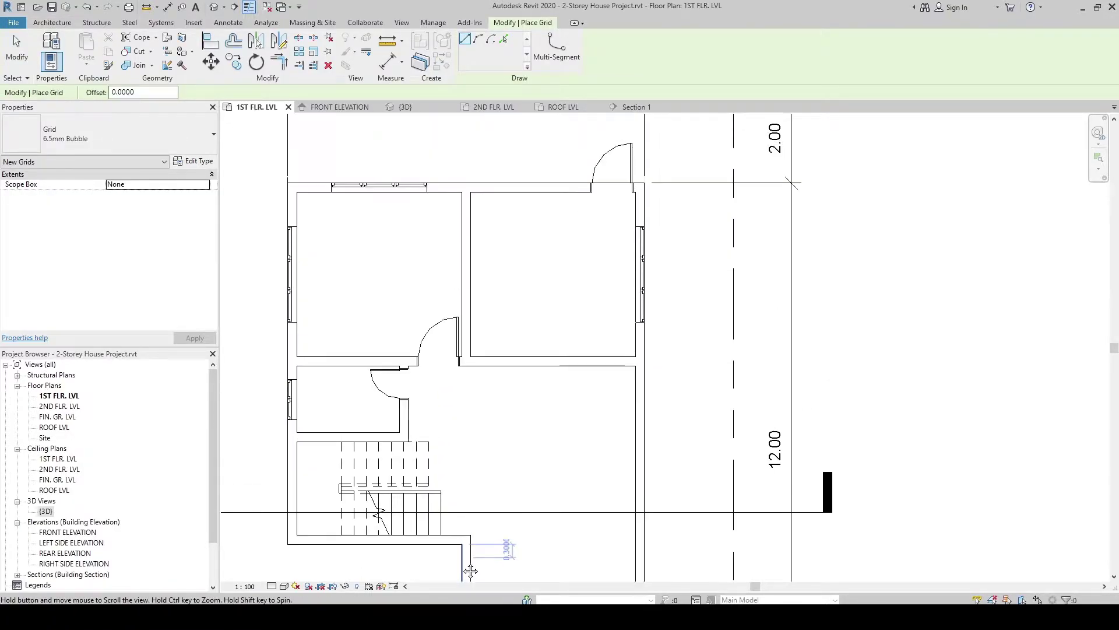
{"action": "left_click", "coordinate": [466, 365]}
{"action": "scroll", "coordinate": [466, 326], "scroll_direction": "down", "scroll_amount": 2}
{"action": "scroll", "coordinate": [467, 419], "scroll_direction": "down", "scroll_amount": 1}
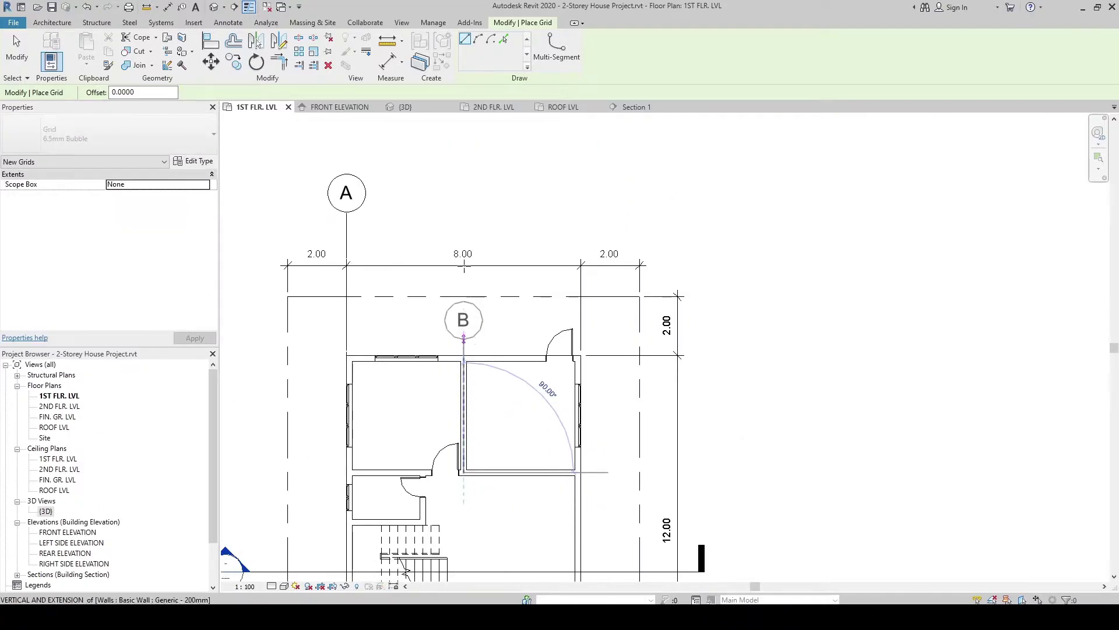
{"action": "left_click", "coordinate": [463, 212]}
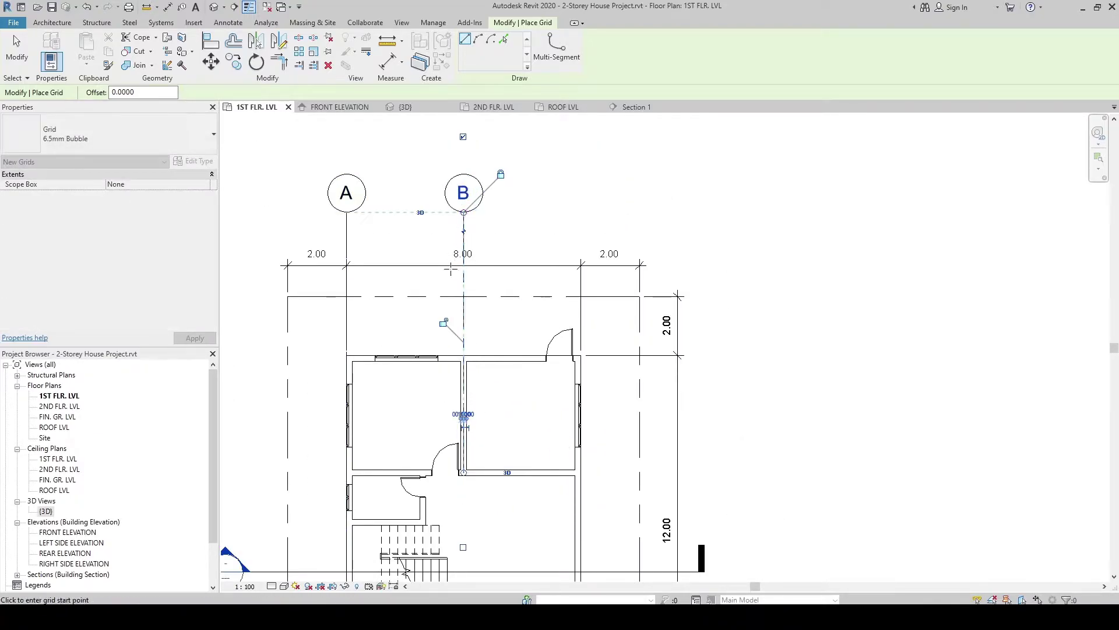
{"action": "key", "text": "Escape"}
{"action": "scroll", "coordinate": [469, 320], "scroll_direction": "down", "scroll_amount": 1}
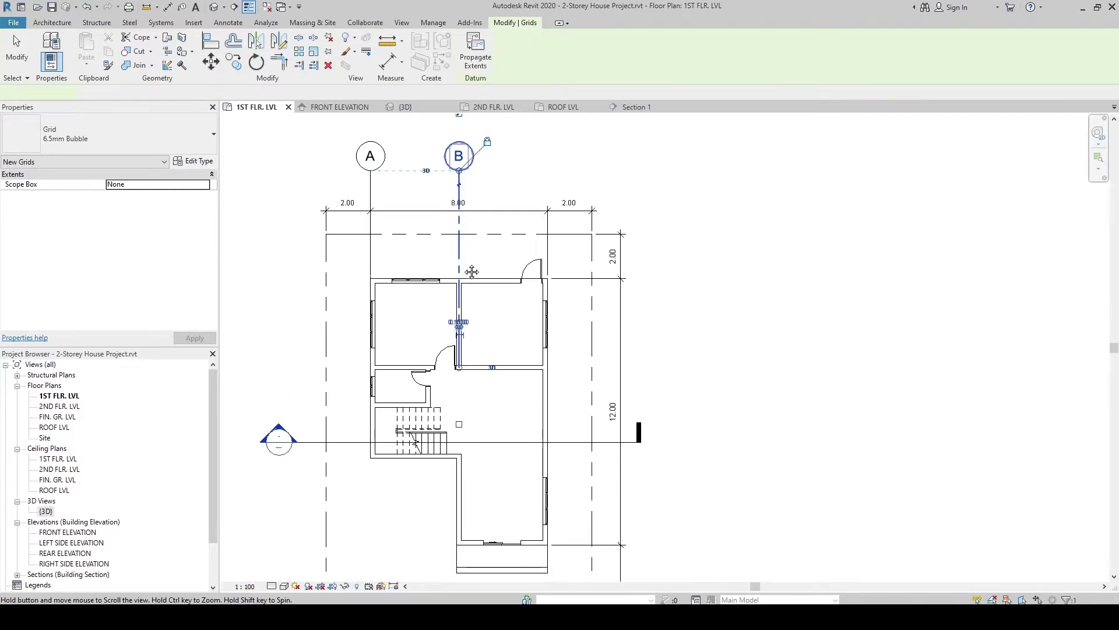
{"action": "key", "text": "Escape"}
Step: Extend the lower end of grid line B down to the front exterior wall at the porch
{"action": "left_click_drag", "start_coordinate": [460, 450], "coordinate": [459, 537]}
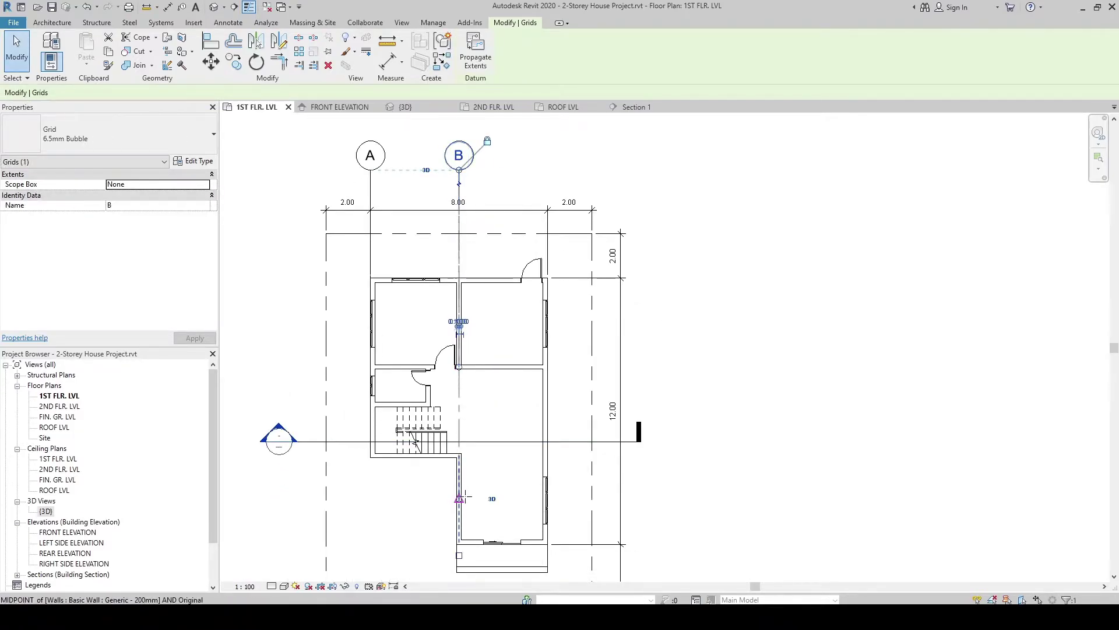
{"action": "middle_click_drag", "start_coordinate": [459, 537], "coordinate": [455, 492]}
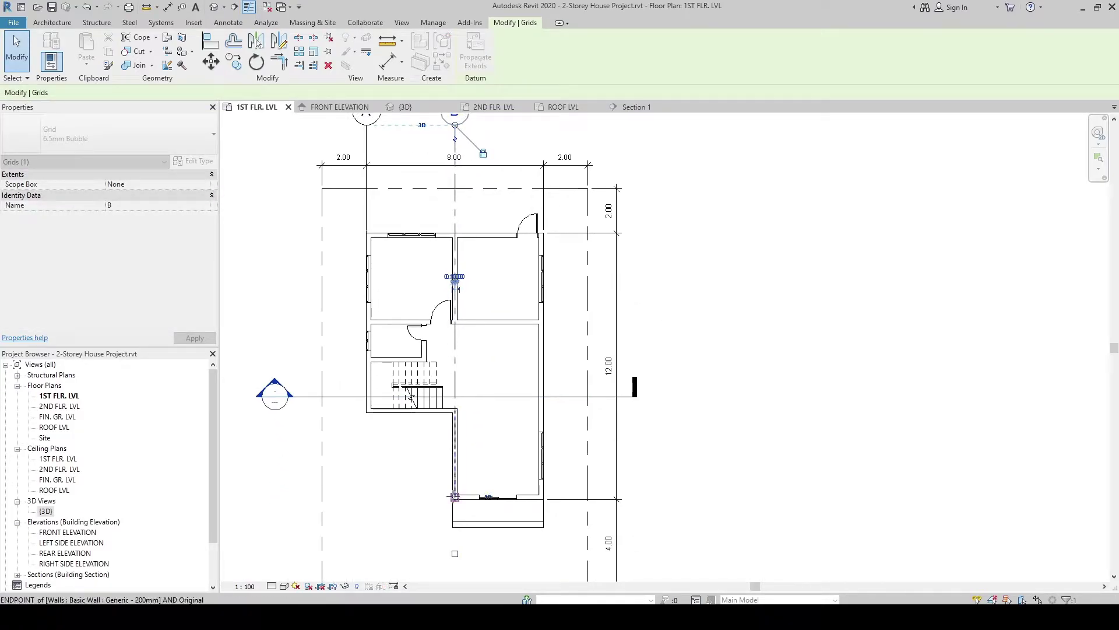
{"action": "scroll", "coordinate": [446, 443], "scroll_direction": "down", "scroll_amount": 1}
{"action": "left_click", "coordinate": [657, 400]}
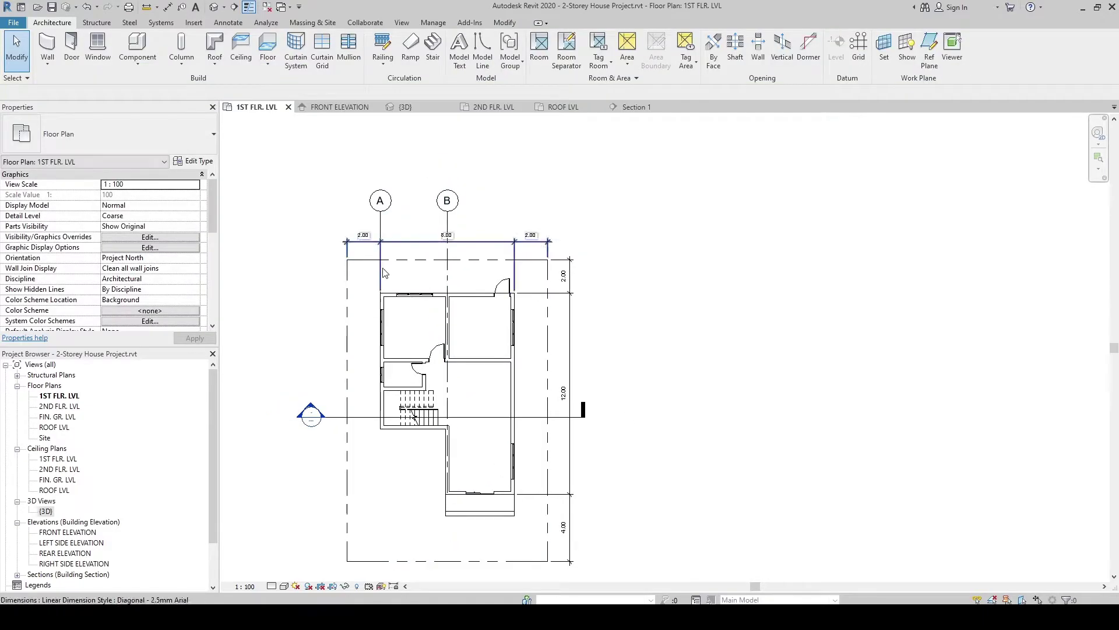
Step: Draw a third vertical grid line along the outer face of the right exterior wall, from its front corner to above the overall dimensions
{"action": "left_click", "coordinate": [390, 286]}
{"action": "left_click", "coordinate": [500, 221]}
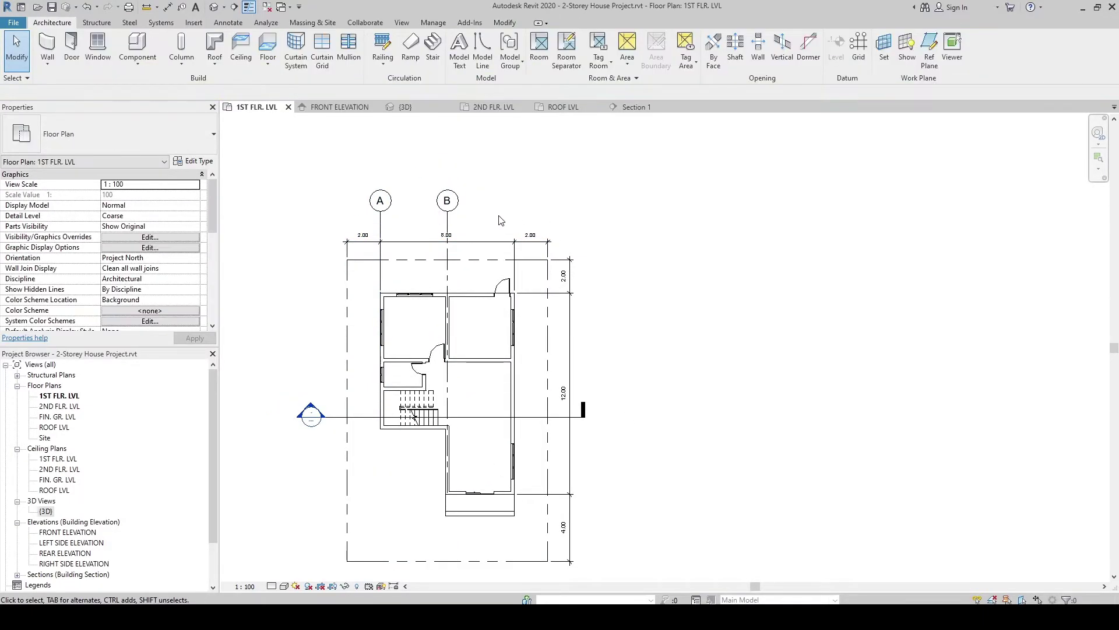
{"action": "left_click", "coordinate": [448, 222]}
{"action": "right_click", "coordinate": [448, 217]}
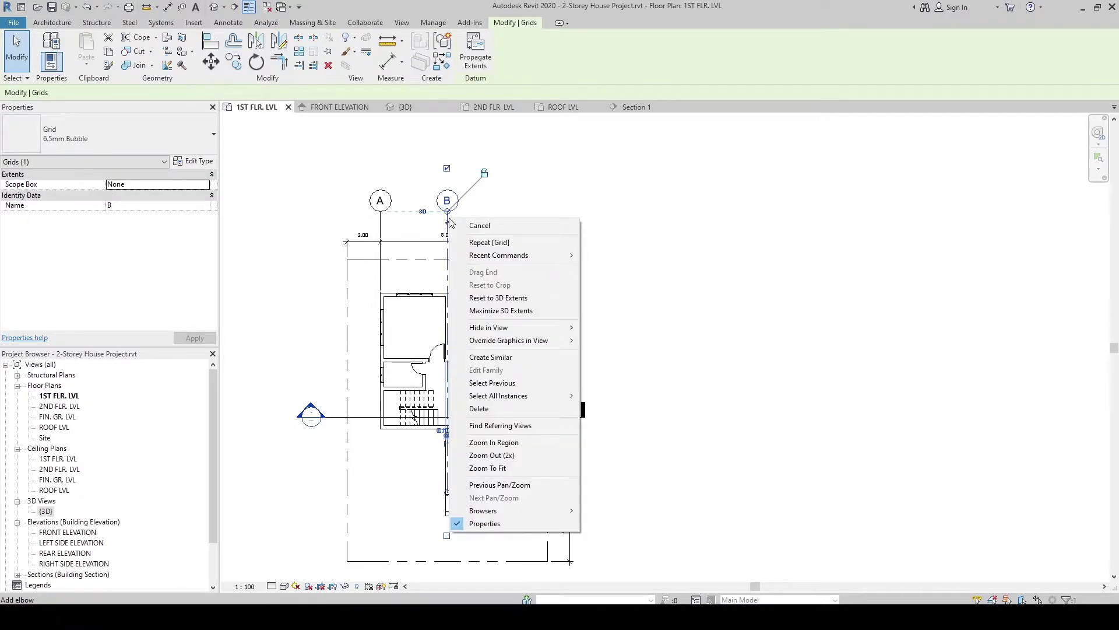
{"action": "left_click", "coordinate": [491, 358]}
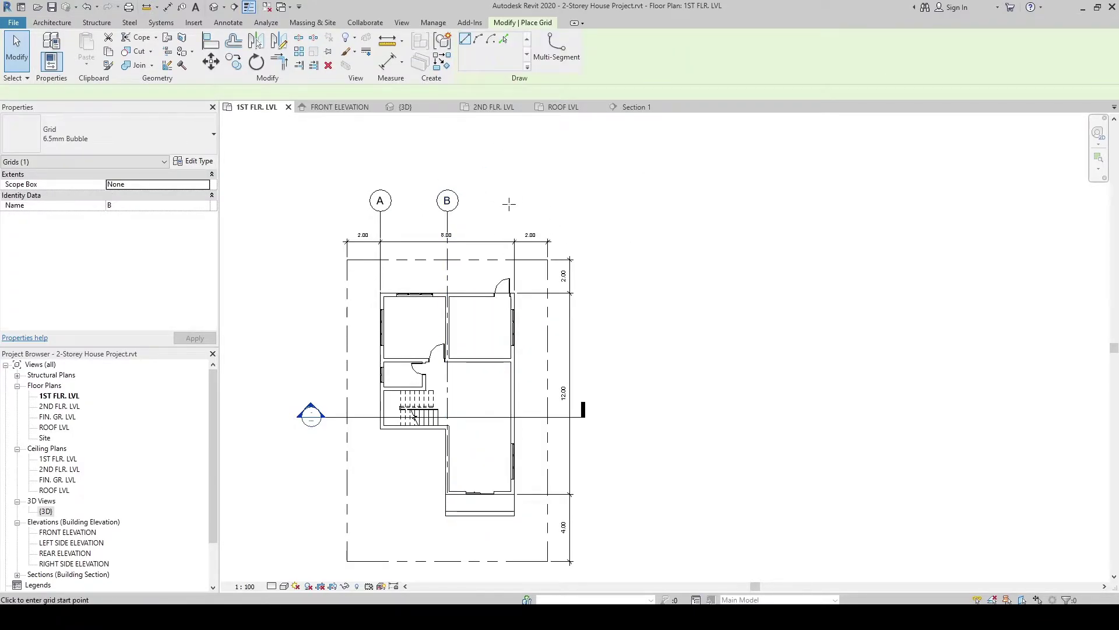
{"action": "scroll", "coordinate": [502, 201], "scroll_direction": "up", "scroll_amount": 2}
{"action": "middle_click_drag", "start_coordinate": [535, 482], "coordinate": [513, 378]}
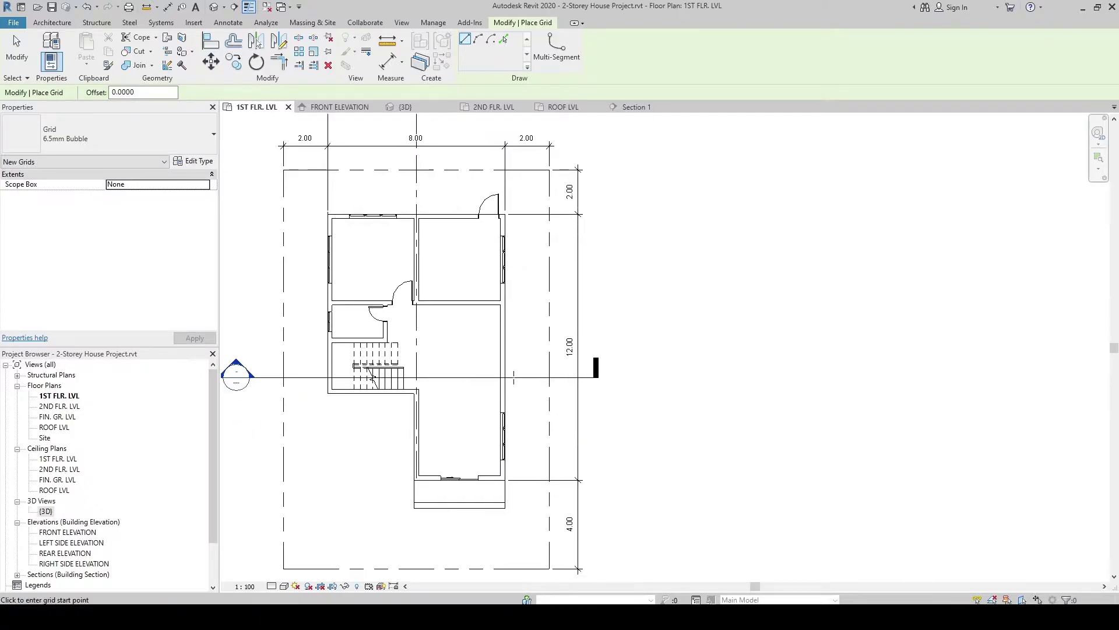
{"action": "scroll", "coordinate": [499, 460], "scroll_direction": "up", "scroll_amount": 2}
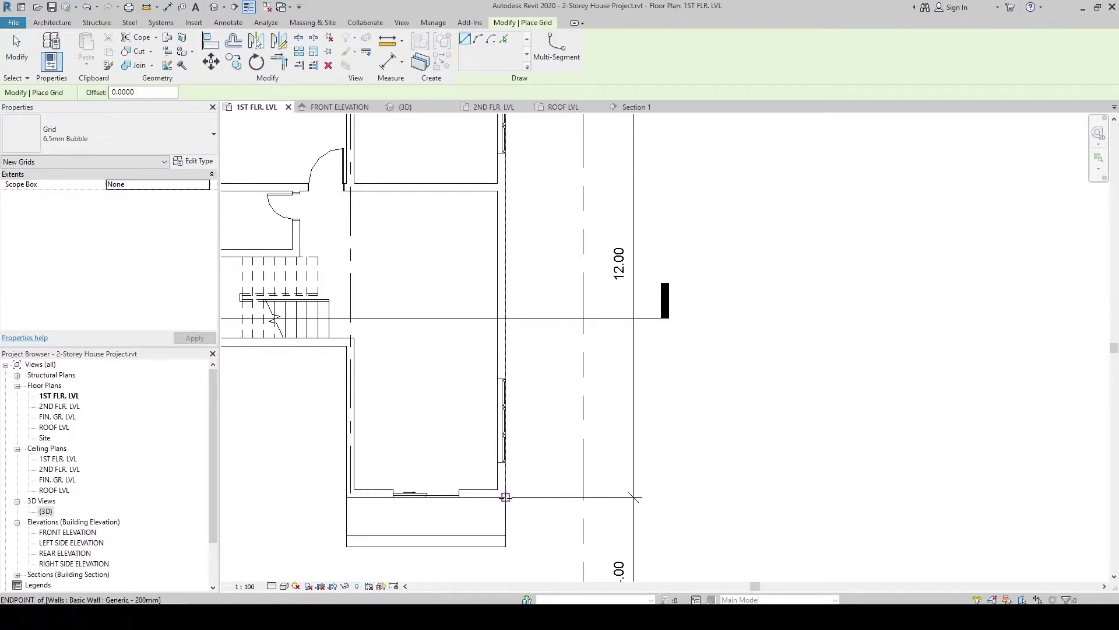
{"action": "left_click", "coordinate": [505, 497]}
{"action": "scroll", "coordinate": [502, 325], "scroll_direction": "down", "scroll_amount": 3}
{"action": "middle_click_drag", "start_coordinate": [502, 320], "coordinate": [502, 482]}
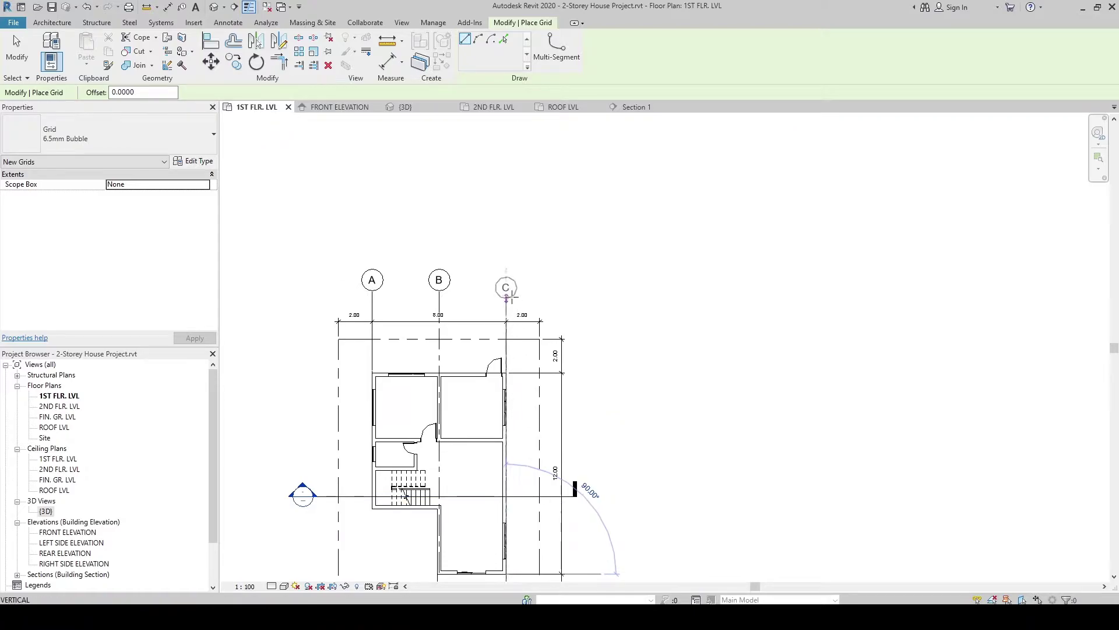
{"action": "left_click", "coordinate": [506, 297]}
{"action": "key", "text": "Escape"}
{"action": "key", "text": "Escape"}
{"action": "scroll", "coordinate": [560, 279], "scroll_direction": "down", "scroll_amount": 1}
{"action": "middle_click_drag", "start_coordinate": [569, 279], "coordinate": [693, 231]}
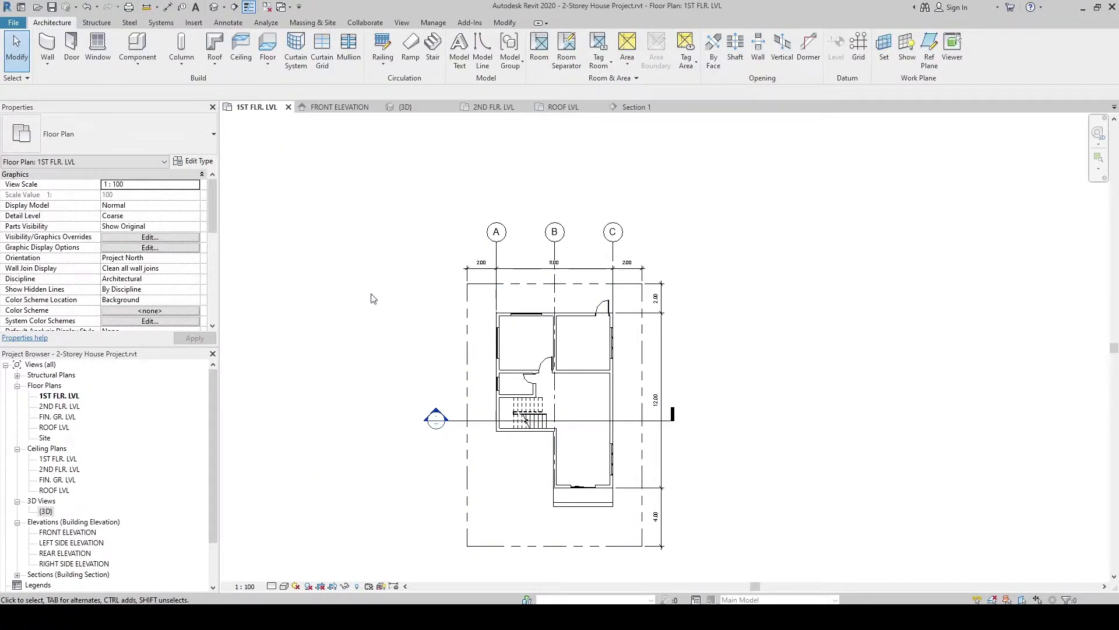
Step: Draw a horizontal grid line along the outer face of the rear exterior wall, from its left corner to beyond the right-hand dimensions
{"action": "middle_click_drag", "start_coordinate": [373, 299], "coordinate": [357, 322]}
{"action": "left_click", "coordinate": [858, 47]}
{"action": "scroll", "coordinate": [643, 340], "scroll_direction": "up", "scroll_amount": 2}
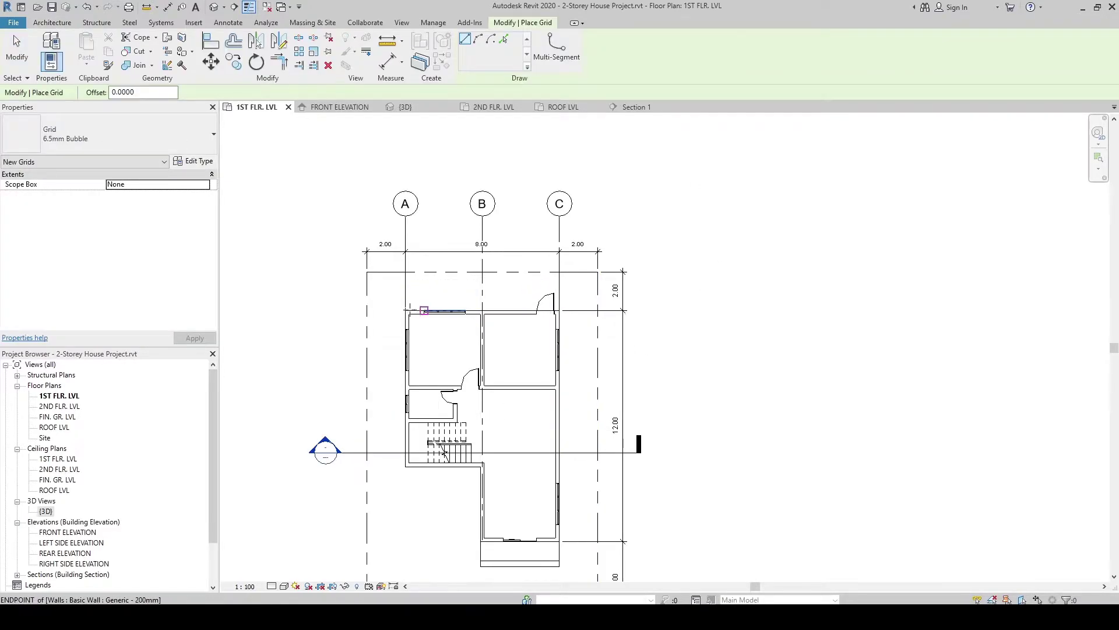
{"action": "left_click", "coordinate": [405, 310]}
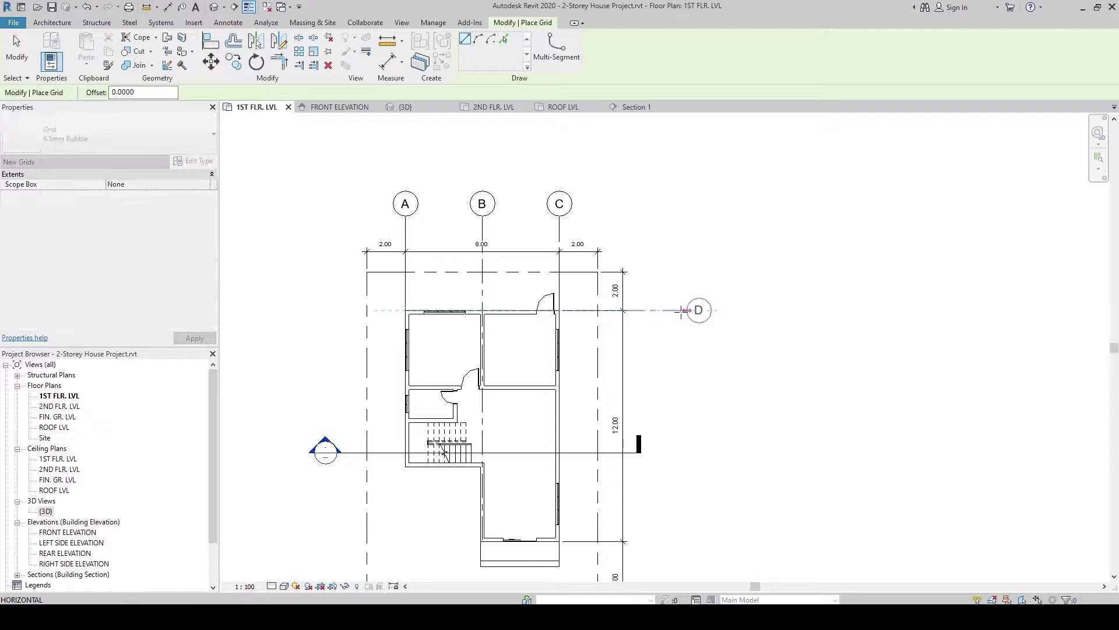
{"action": "left_click", "coordinate": [674, 311]}
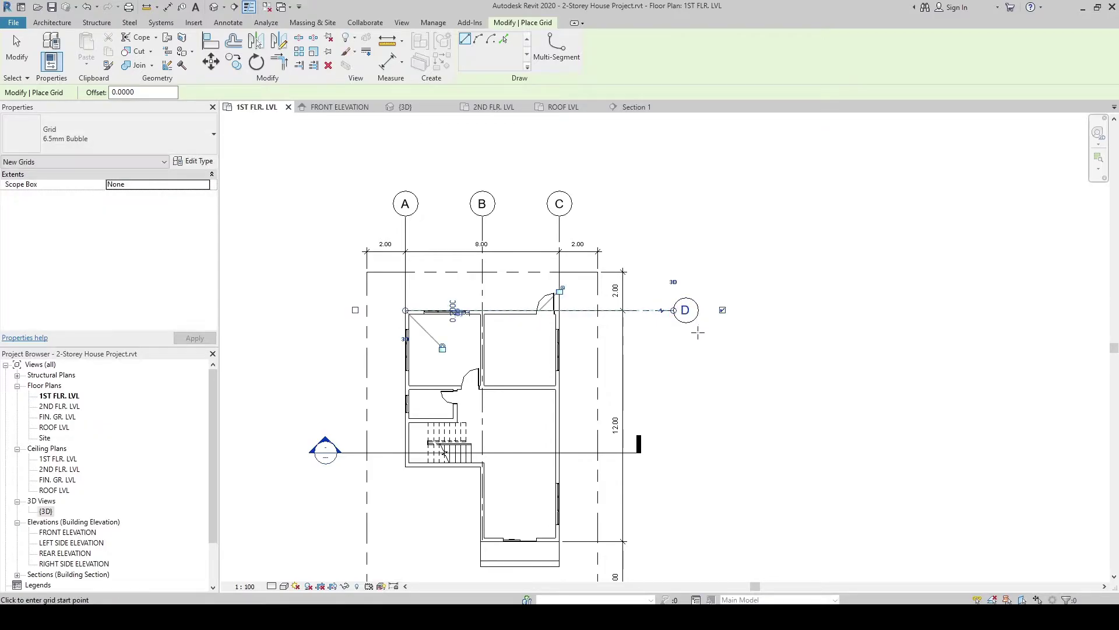
Step: Rename the horizontal grid line at the rear exterior wall as 1
{"action": "scroll", "coordinate": [694, 309], "scroll_direction": "up", "scroll_amount": 2}
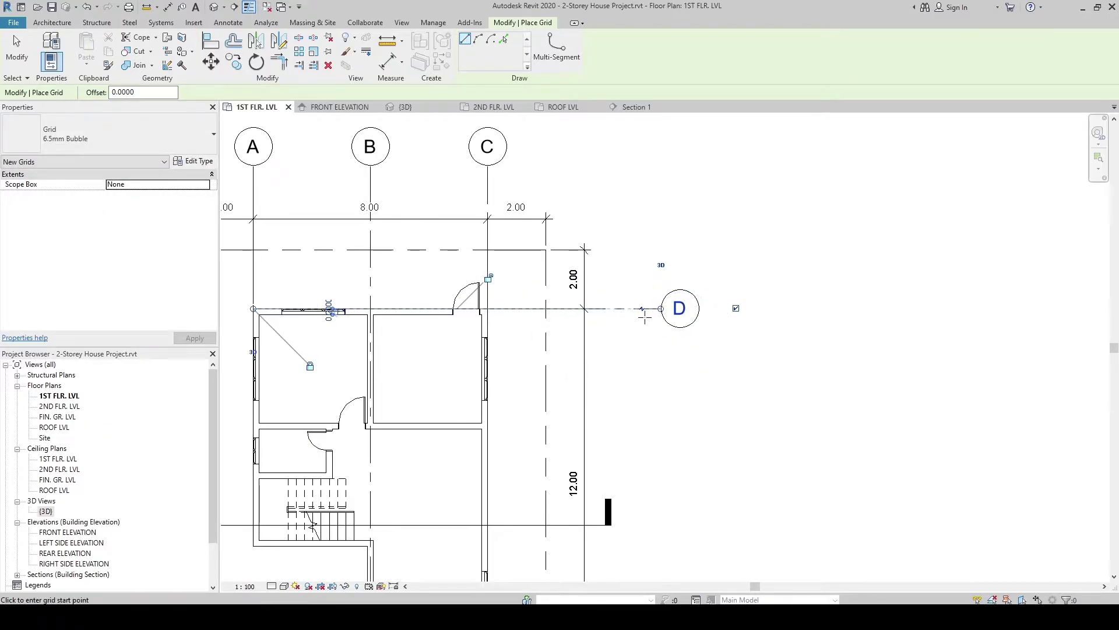
{"action": "scroll", "coordinate": [725, 346], "scroll_direction": "up", "scroll_amount": 1}
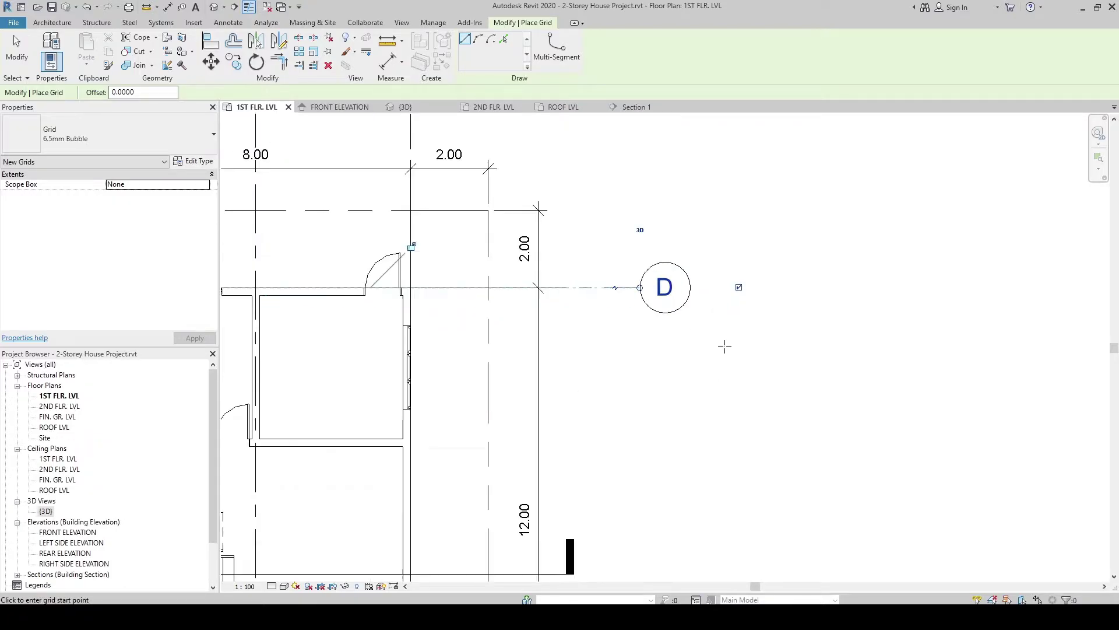
{"action": "left_click", "coordinate": [665, 288]}
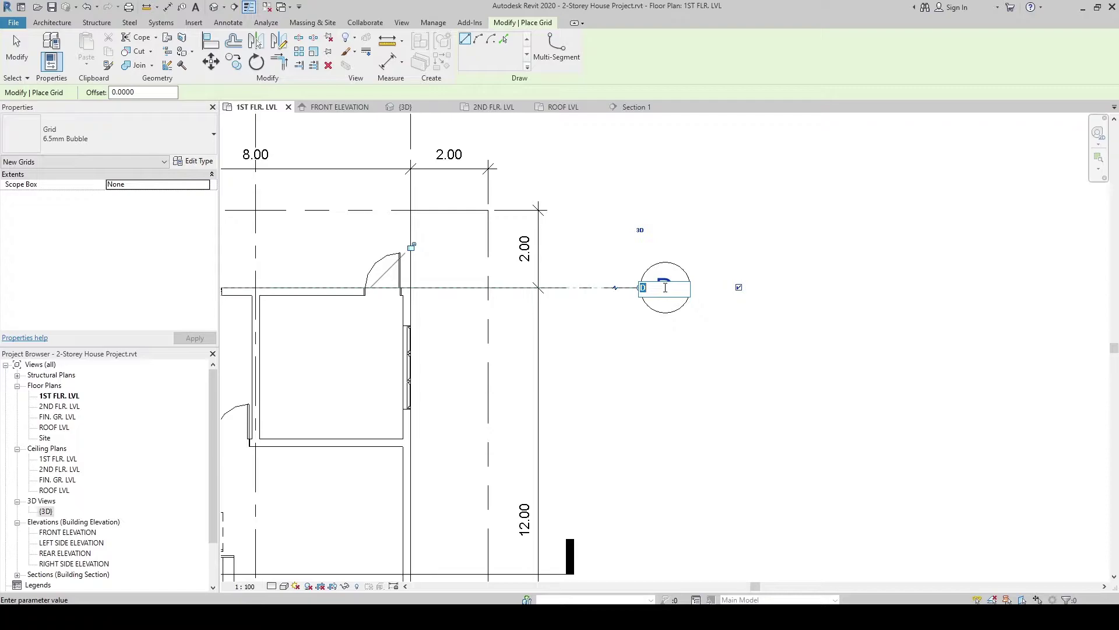
{"action": "key", "text": "Return"}
Step: Draw a second horizontal grid line along the centre of the wall in front of the two rear rooms, ending near grid 1's bubble
{"action": "scroll", "coordinate": [612, 332], "scroll_direction": "down", "scroll_amount": 2}
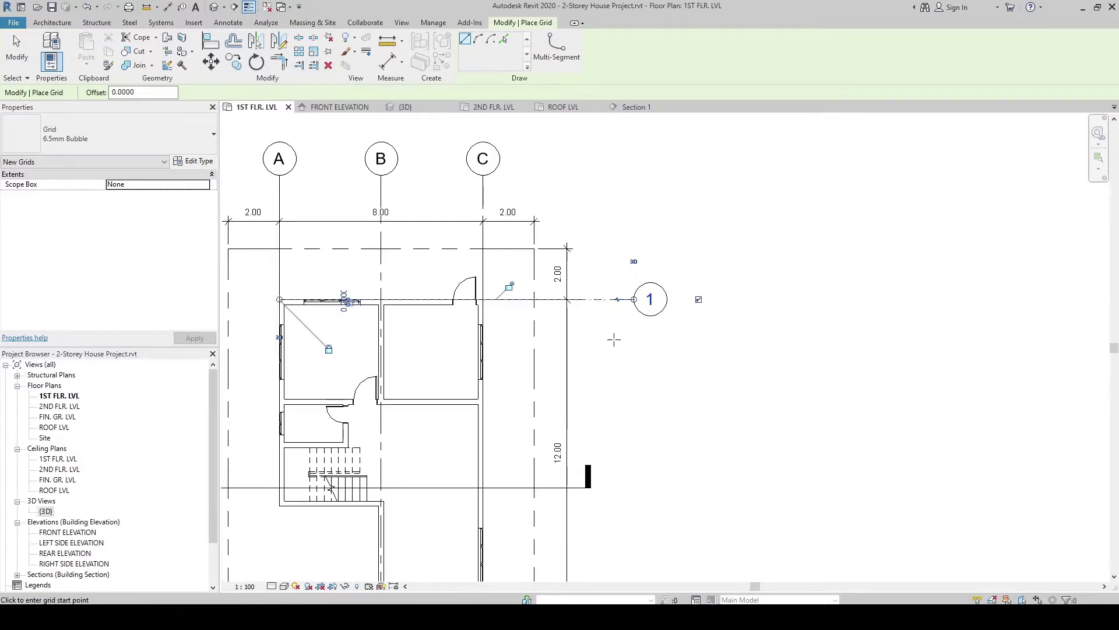
{"action": "middle_click_drag", "start_coordinate": [612, 332], "coordinate": [689, 258]}
{"action": "scroll", "coordinate": [400, 282], "scroll_direction": "up", "scroll_amount": 1}
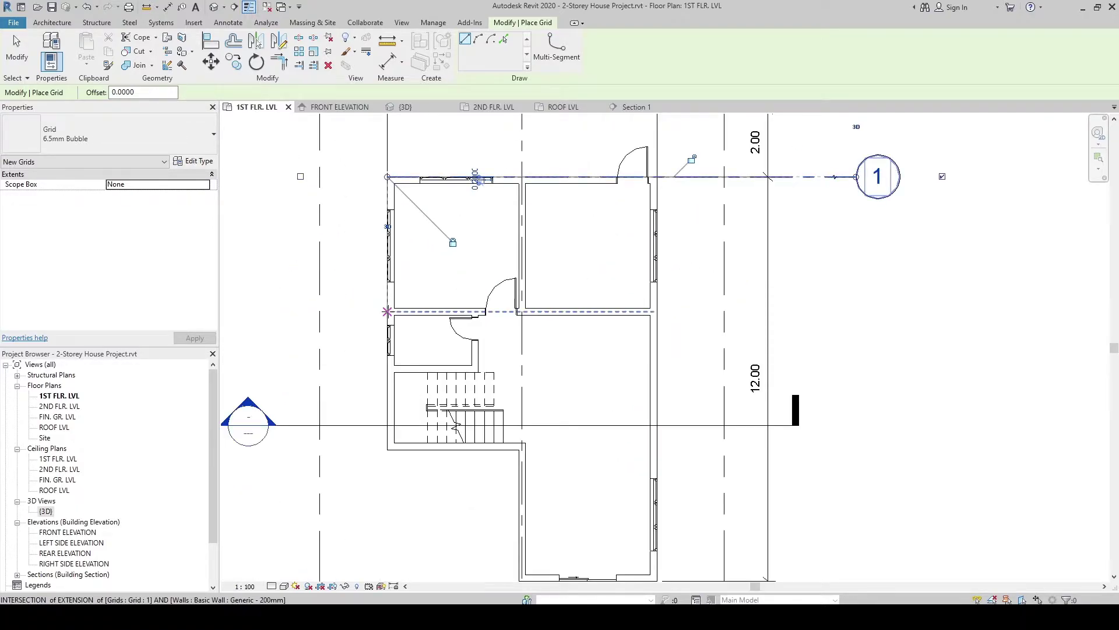
{"action": "scroll", "coordinate": [387, 312], "scroll_direction": "up", "scroll_amount": 2}
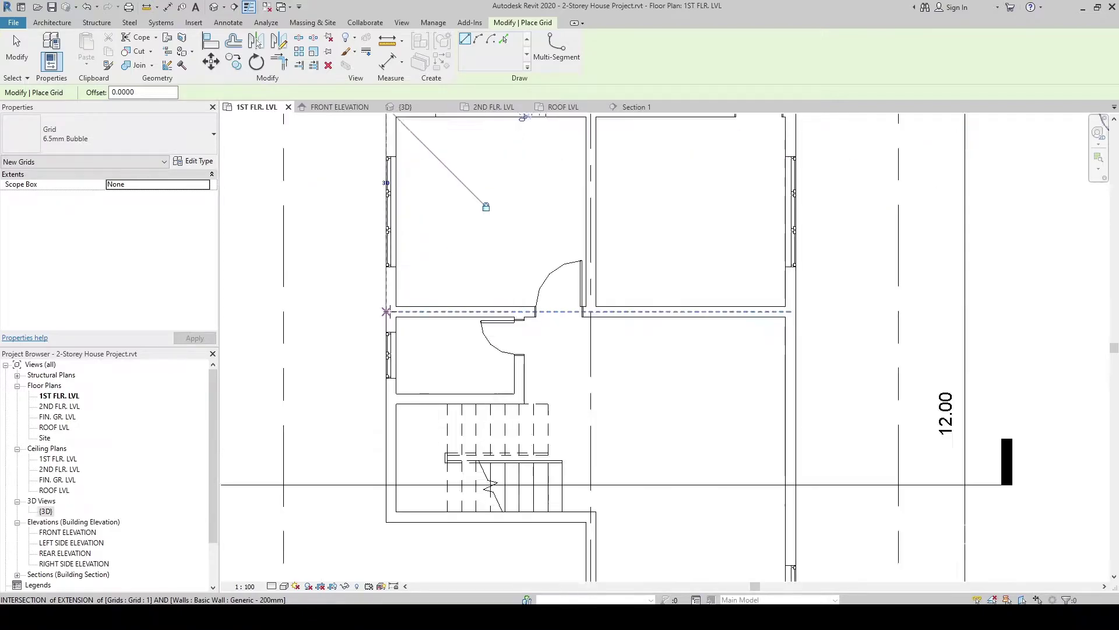
{"action": "left_click", "coordinate": [387, 312]}
{"action": "scroll", "coordinate": [550, 310], "scroll_direction": "down", "scroll_amount": 1}
{"action": "scroll", "coordinate": [553, 310], "scroll_direction": "down", "scroll_amount": 1}
{"action": "middle_click_drag", "start_coordinate": [553, 310], "coordinate": [398, 320]}
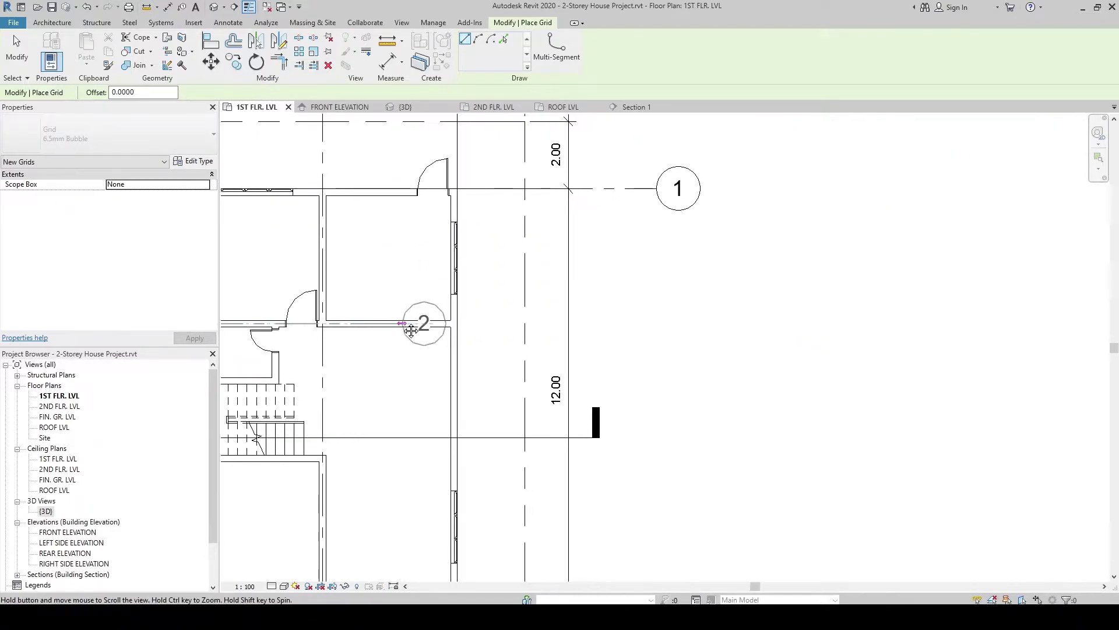
{"action": "left_click", "coordinate": [656, 323]}
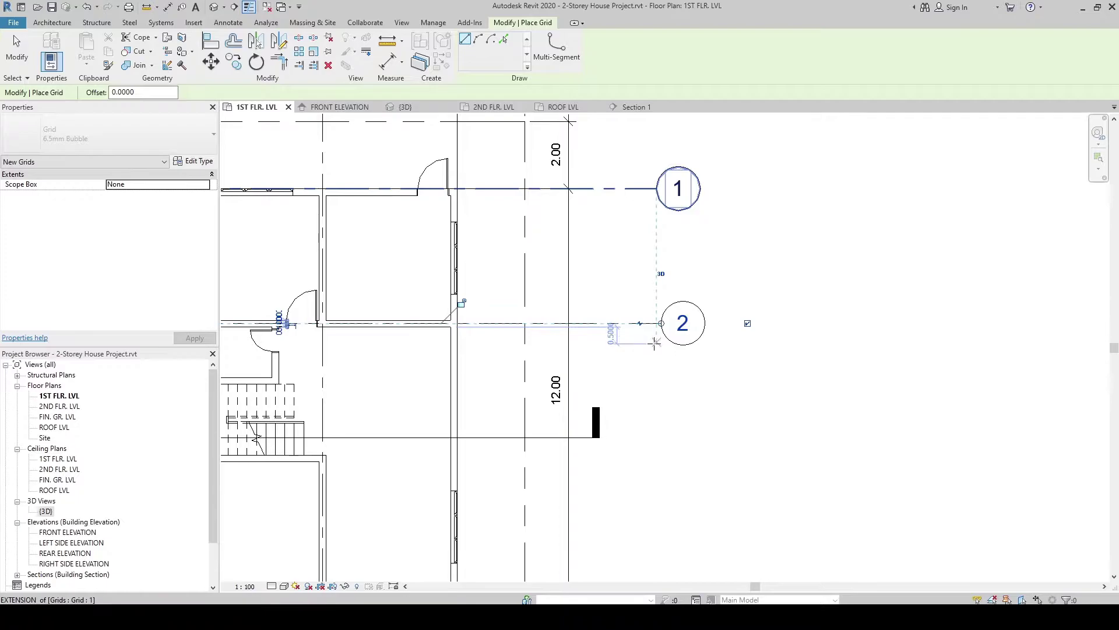
Step: Draw a third horizontal grid line along the centre of the exterior wall below the stairs, ending in line with grid 1's bubble
{"action": "scroll", "coordinate": [633, 374], "scroll_direction": "down", "scroll_amount": 2}
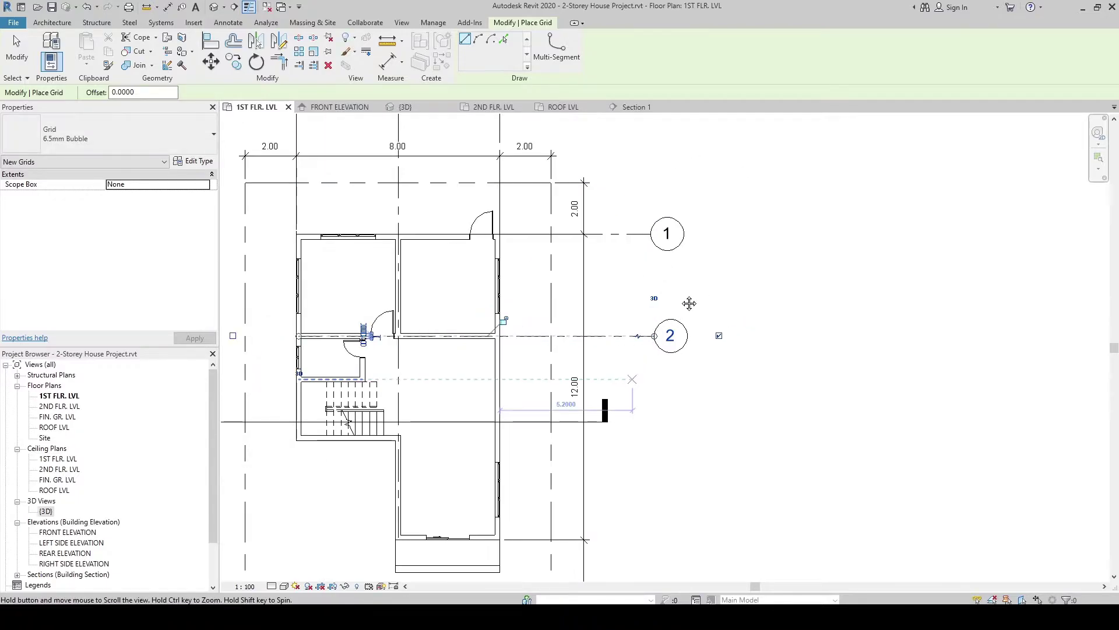
{"action": "middle_click_drag", "start_coordinate": [756, 303], "coordinate": [812, 207]}
{"action": "scroll", "coordinate": [356, 348], "scroll_direction": "up", "scroll_amount": 4}
{"action": "scroll", "coordinate": [356, 348], "scroll_direction": "up", "scroll_amount": 1}
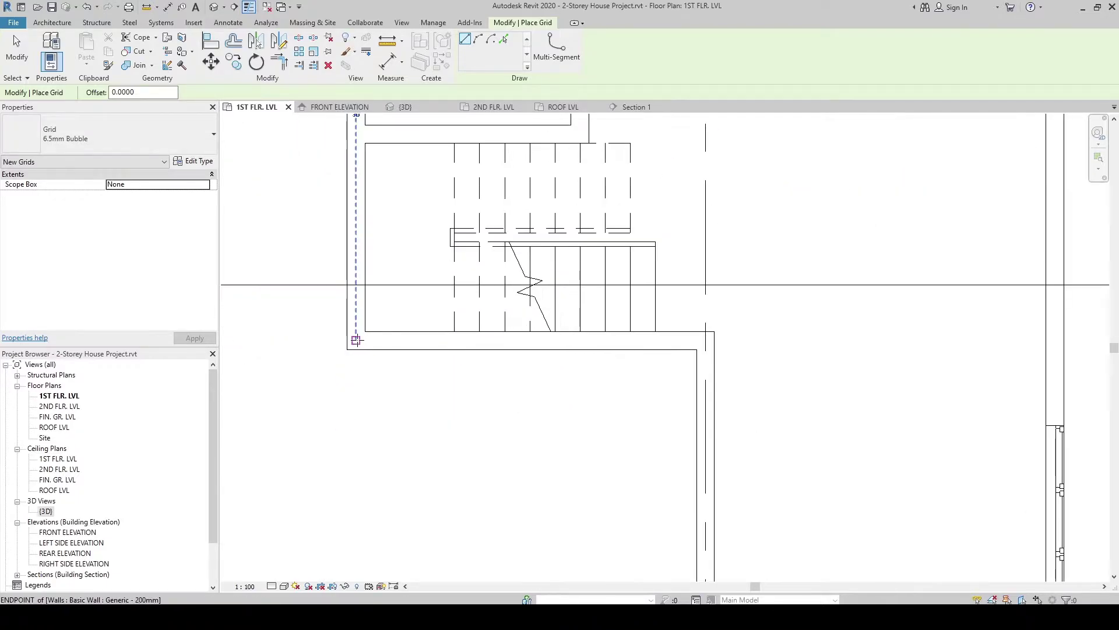
{"action": "left_click", "coordinate": [356, 339]}
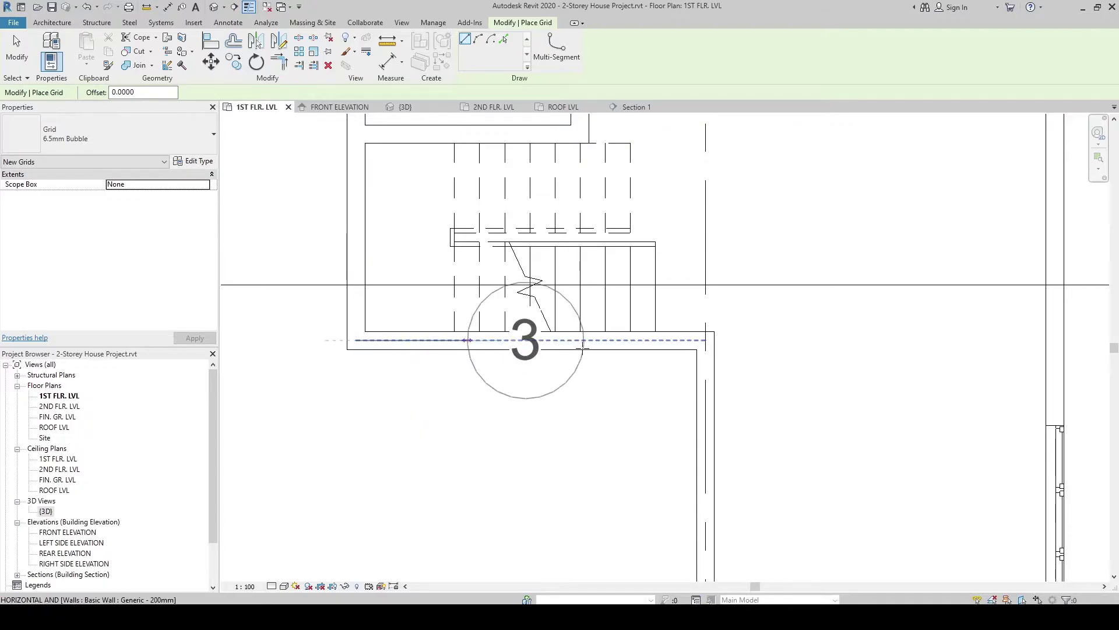
{"action": "scroll", "coordinate": [356, 344], "scroll_direction": "down", "scroll_amount": 4}
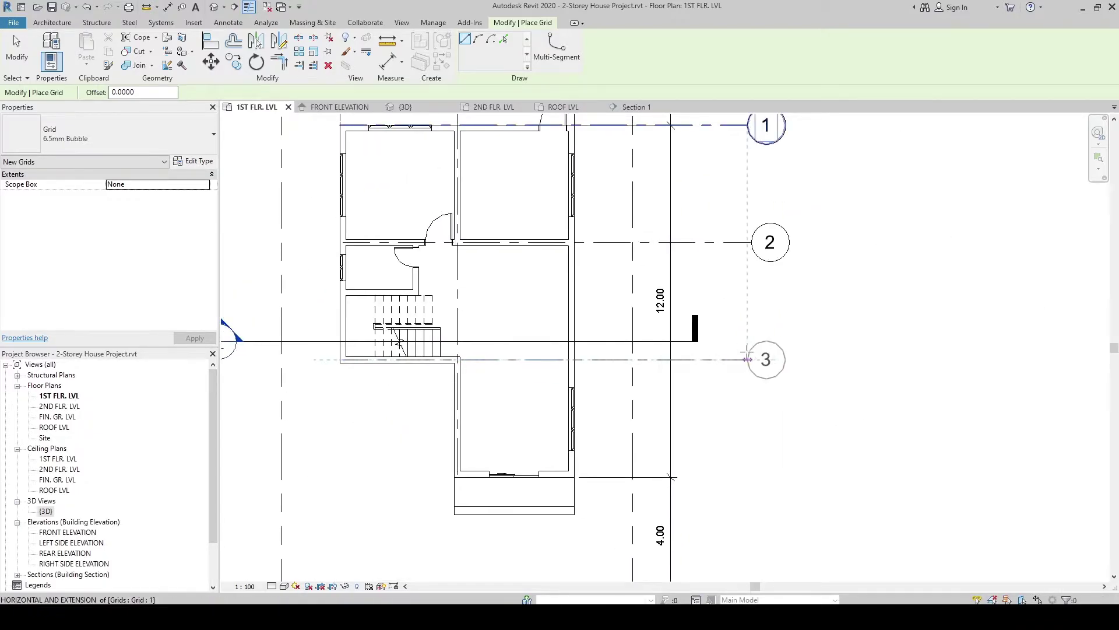
{"action": "left_click", "coordinate": [748, 358]}
Step: Draw a fourth horizontal grid line along the outer face of the front wall at the porch, ending in line with the other bubbles
{"action": "middle_click_drag", "start_coordinate": [747, 332], "coordinate": [747, 324]}
{"action": "scroll", "coordinate": [425, 382], "scroll_direction": "up", "scroll_amount": 6}
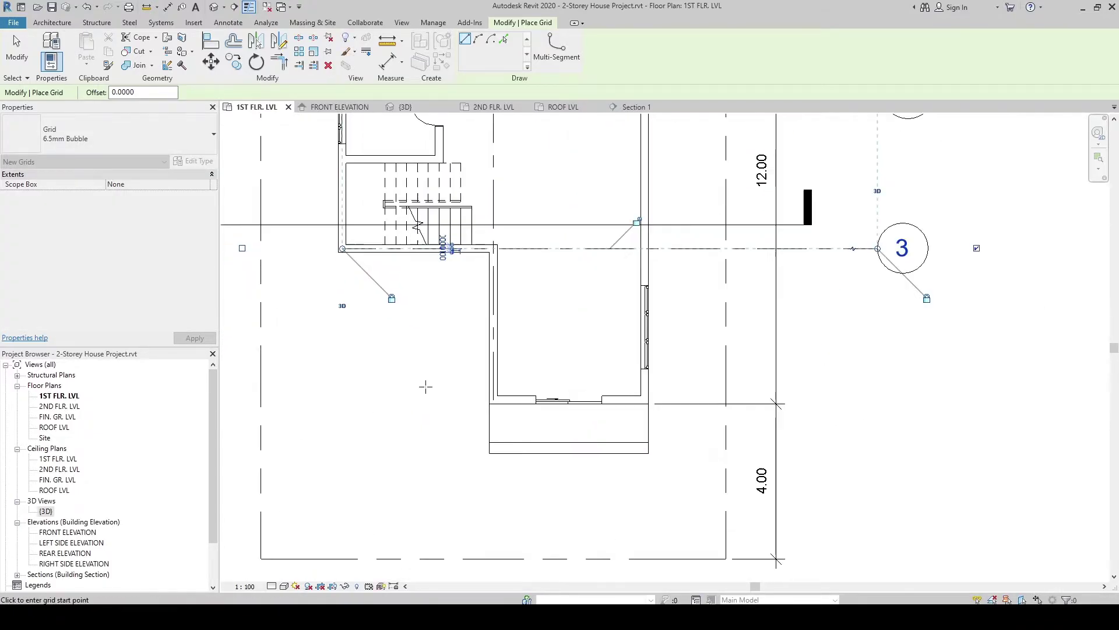
{"action": "left_click", "coordinate": [548, 408]}
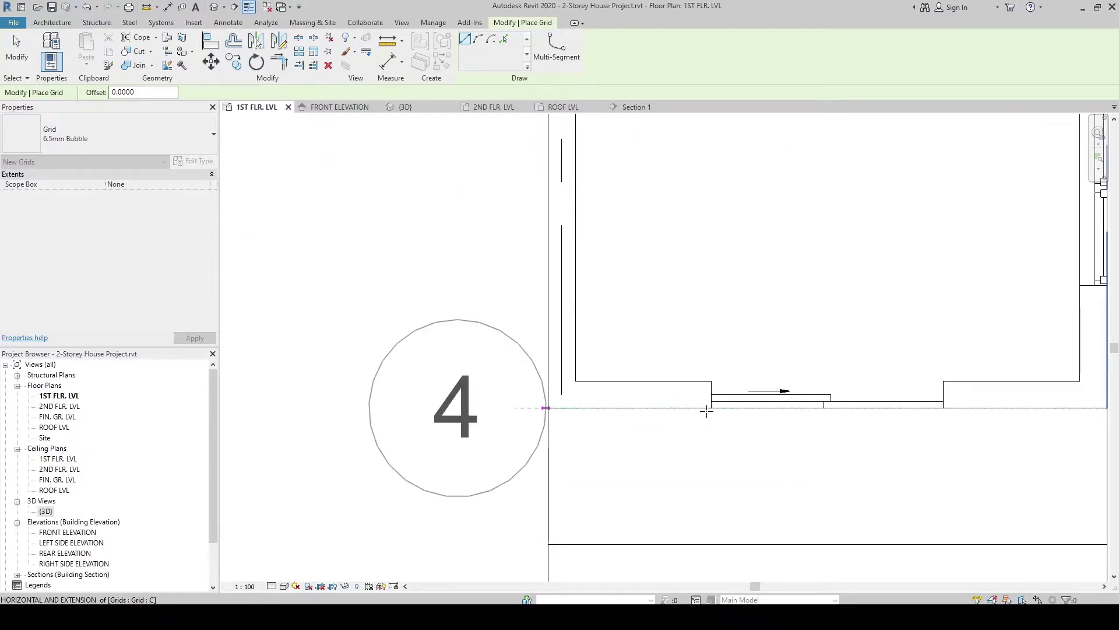
{"action": "scroll", "coordinate": [625, 412], "scroll_direction": "down", "scroll_amount": 4}
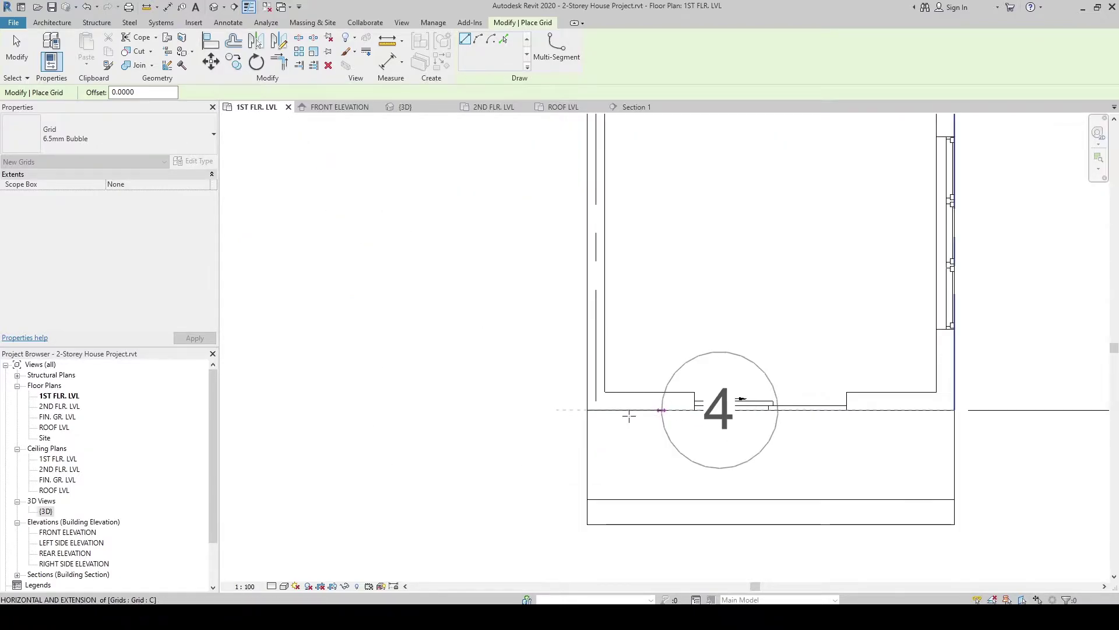
{"action": "left_click", "coordinate": [720, 423]}
{"action": "key", "text": "Escape"}
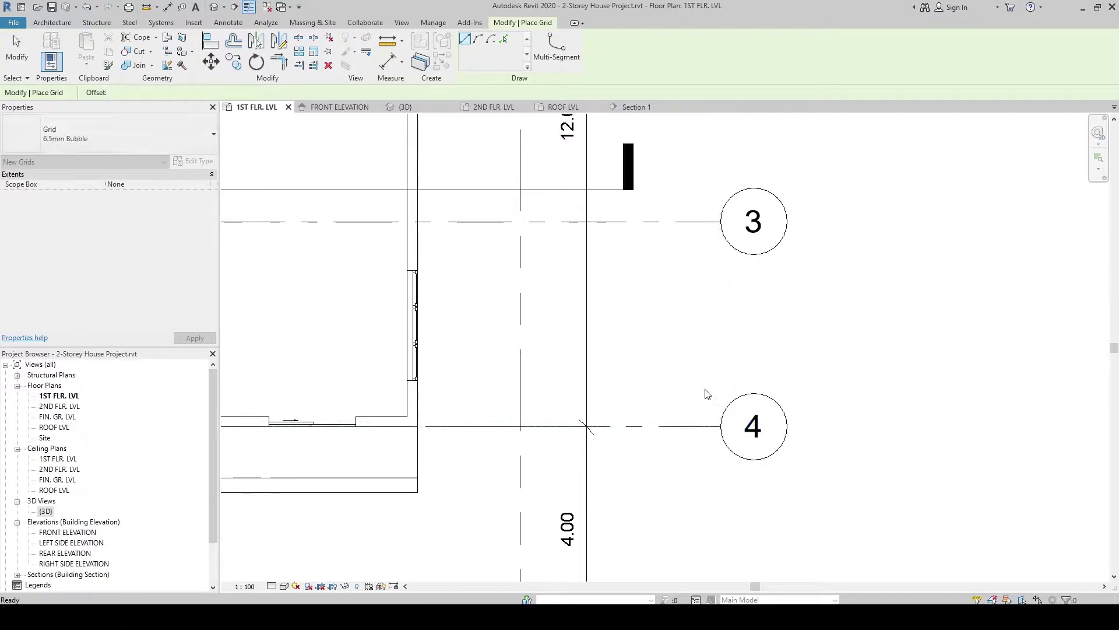
{"action": "scroll", "coordinate": [707, 392], "scroll_direction": "down", "scroll_amount": 2}
{"action": "key", "text": "Escape"}
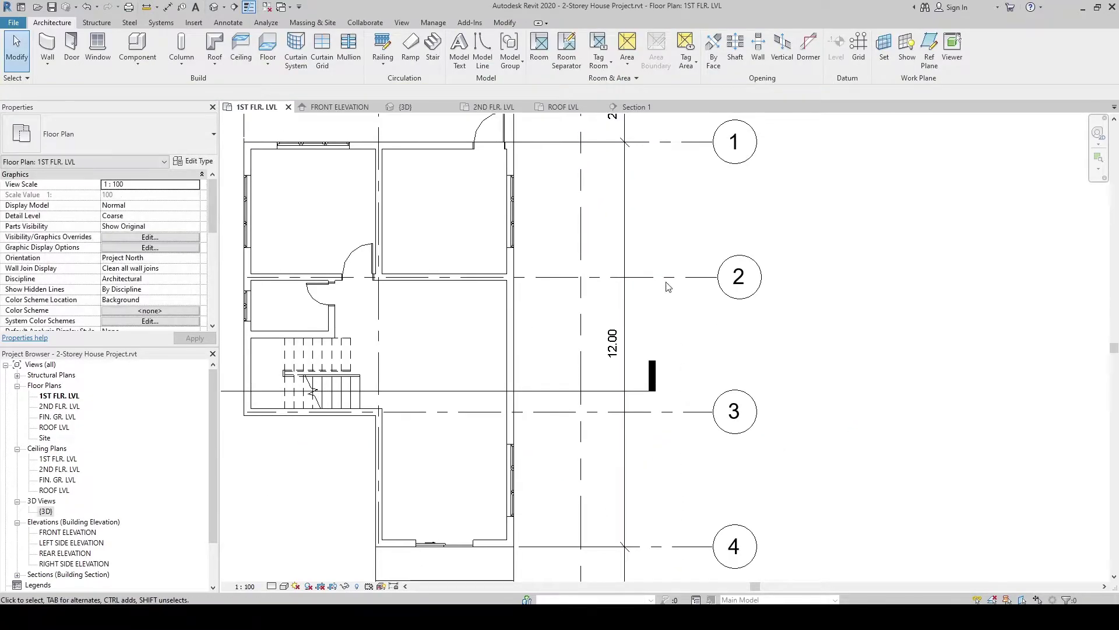
Step: Align the bubble end of grid line 2 with the end of grid line 1
{"action": "left_click", "coordinate": [720, 276]}
{"action": "scroll", "coordinate": [718, 279], "scroll_direction": "up", "scroll_amount": 3}
{"action": "left_click_drag", "start_coordinate": [652, 401], "coordinate": [639, 398]}
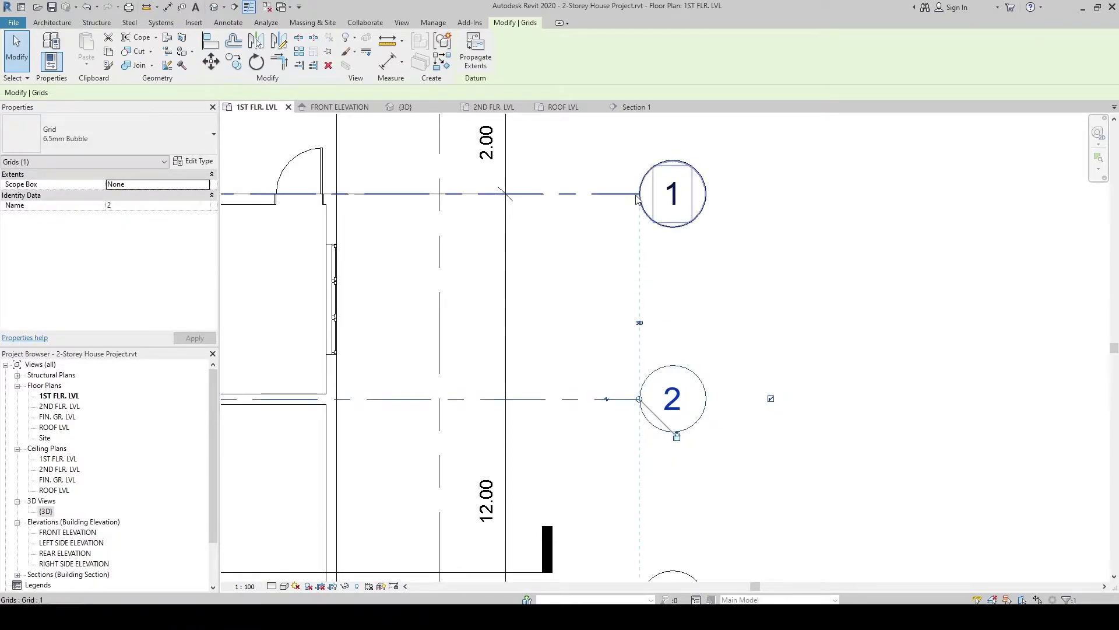
{"action": "middle_click_drag", "start_coordinate": [683, 399], "coordinate": [820, 397]}
{"action": "scroll", "coordinate": [803, 217], "scroll_direction": "down", "scroll_amount": 4}
{"action": "scroll", "coordinate": [803, 216], "scroll_direction": "down", "scroll_amount": 1}
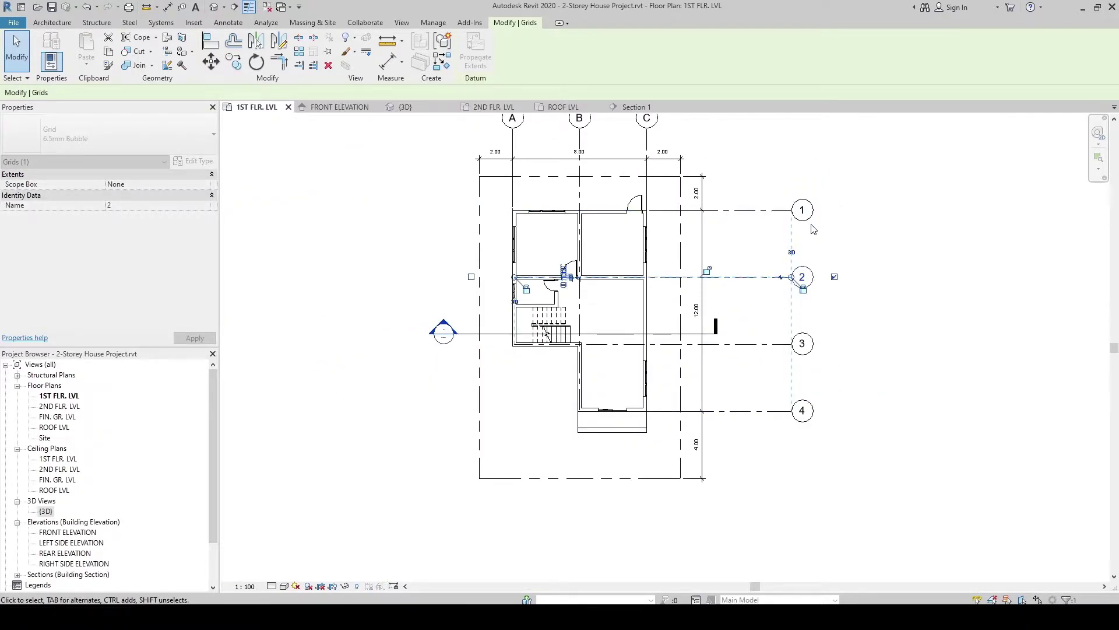
Step: Unlock grid 2's bubble end, stretch it outward on its own and return it in line with the other bubbles
{"action": "scroll", "coordinate": [810, 216], "scroll_direction": "up", "scroll_amount": 2}
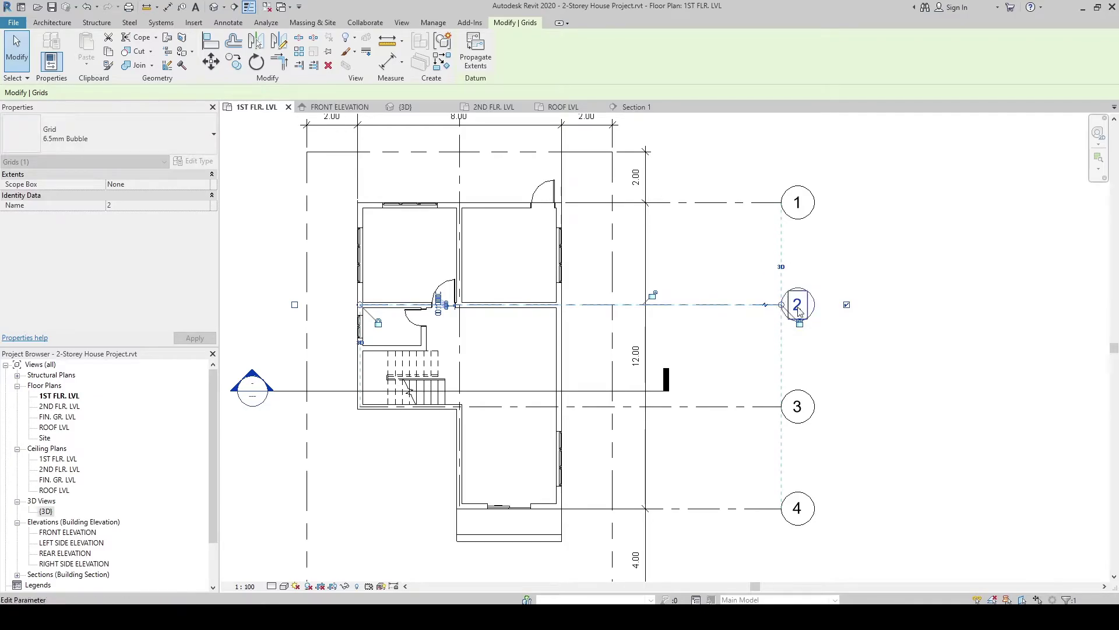
{"action": "scroll", "coordinate": [835, 308], "scroll_direction": "up", "scroll_amount": 2}
{"action": "left_click", "coordinate": [845, 232]}
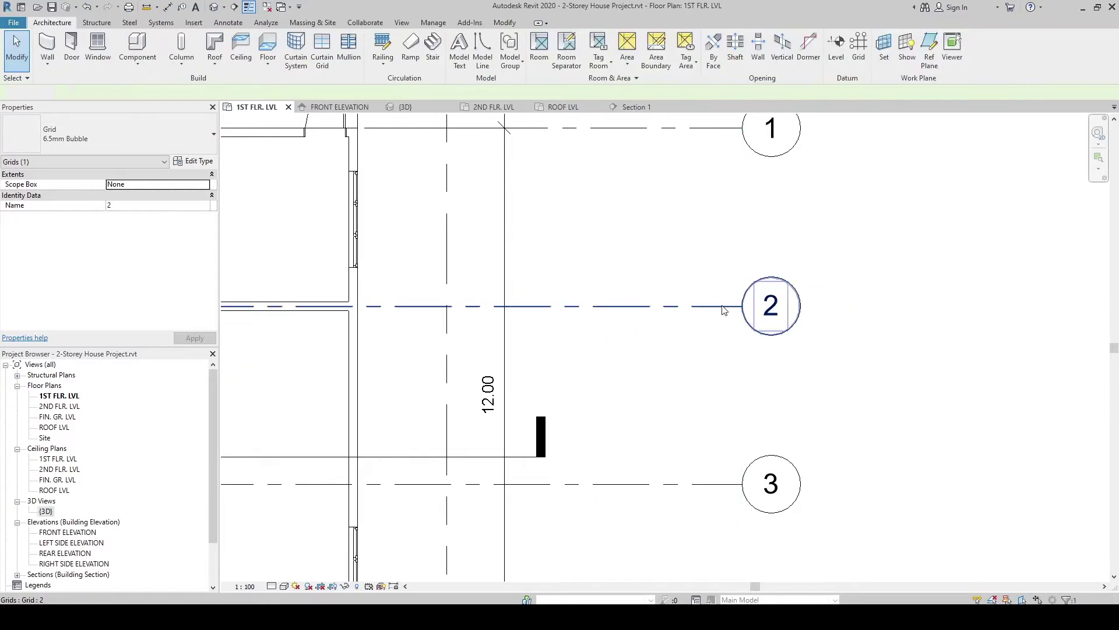
{"action": "left_click", "coordinate": [723, 306]}
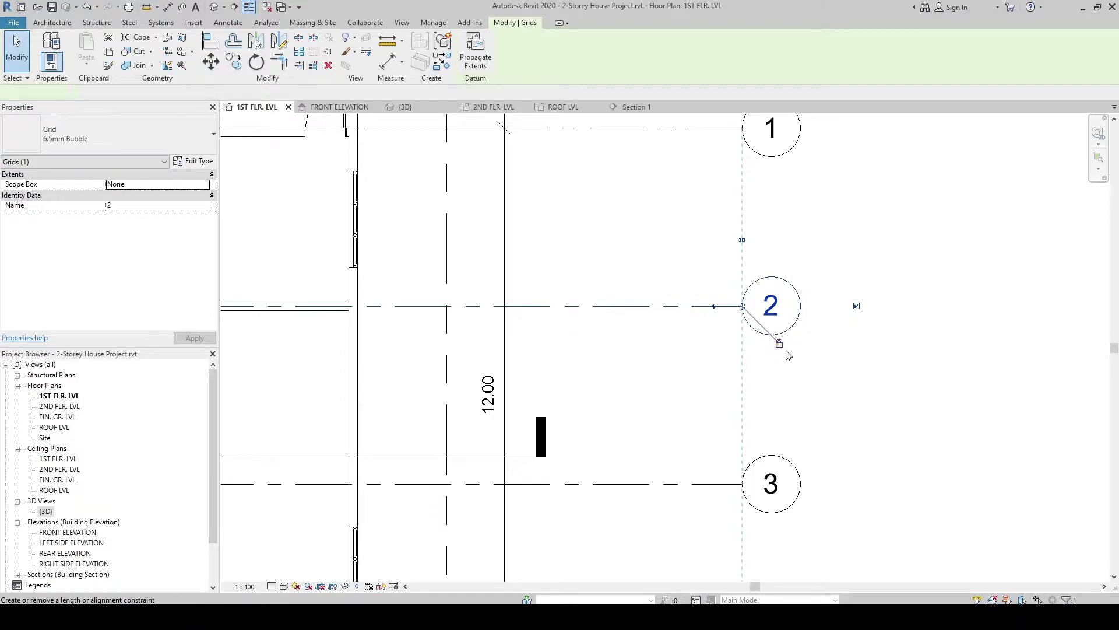
{"action": "left_click_drag", "start_coordinate": [742, 306], "coordinate": [835, 405]}
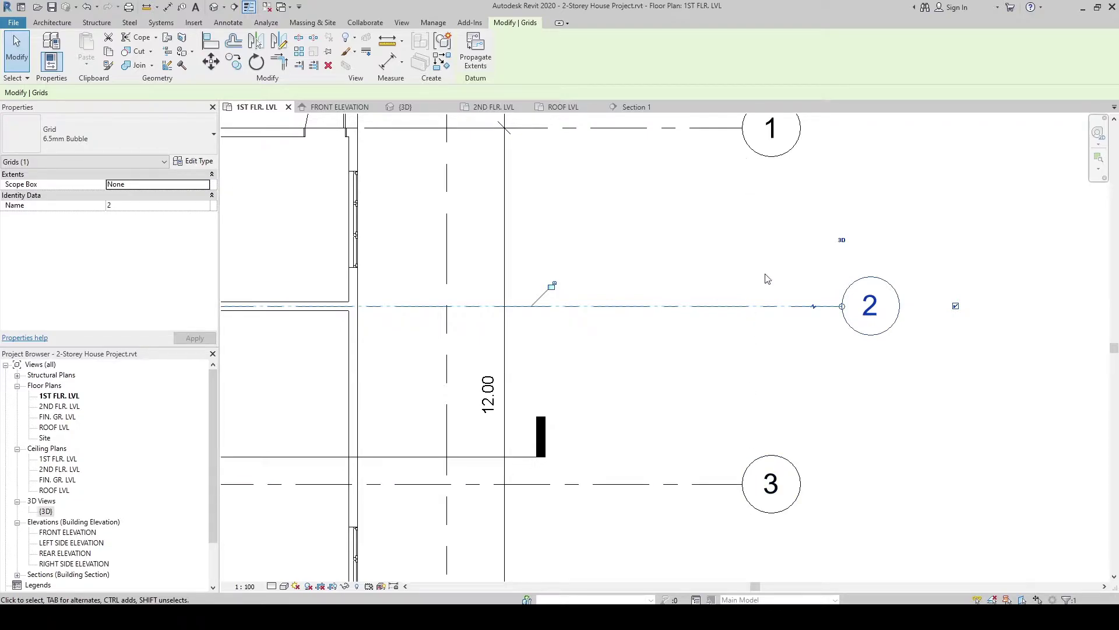
{"action": "left_click_drag", "start_coordinate": [842, 306], "coordinate": [743, 306]}
Step: Shorten the aligned horizontal grid lines together so that their bubbles sit just outside the right-hand dimensions
{"action": "scroll", "coordinate": [653, 377], "scroll_direction": "down", "scroll_amount": 3}
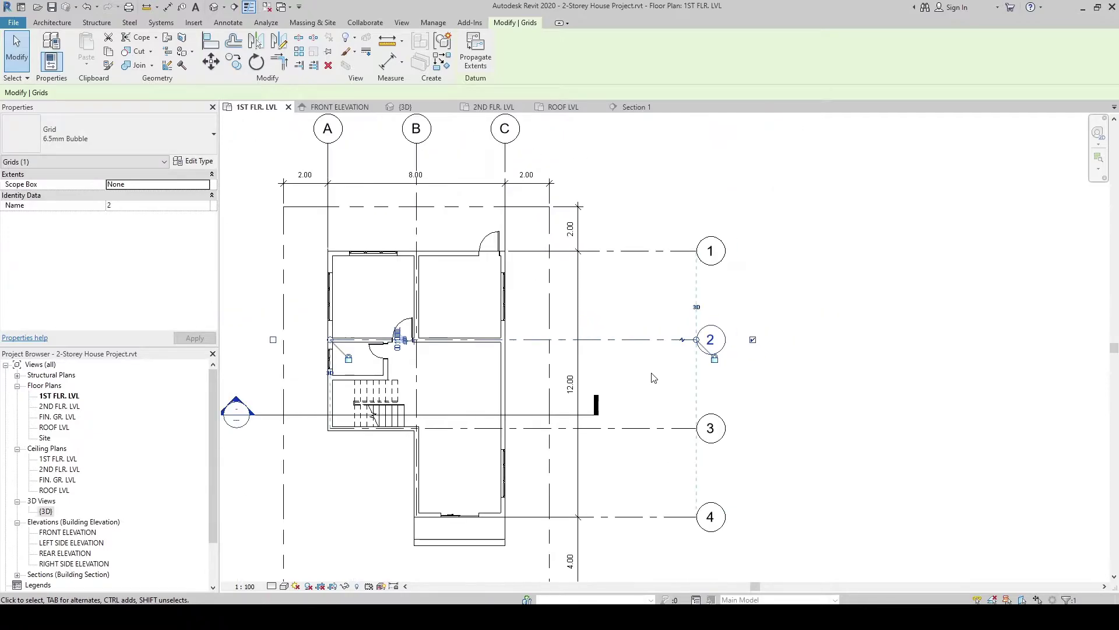
{"action": "scroll", "coordinate": [653, 378], "scroll_direction": "down", "scroll_amount": 1}
{"action": "left_click_drag", "start_coordinate": [690, 344], "coordinate": [628, 344]}
{"action": "left_click", "coordinate": [663, 308]}
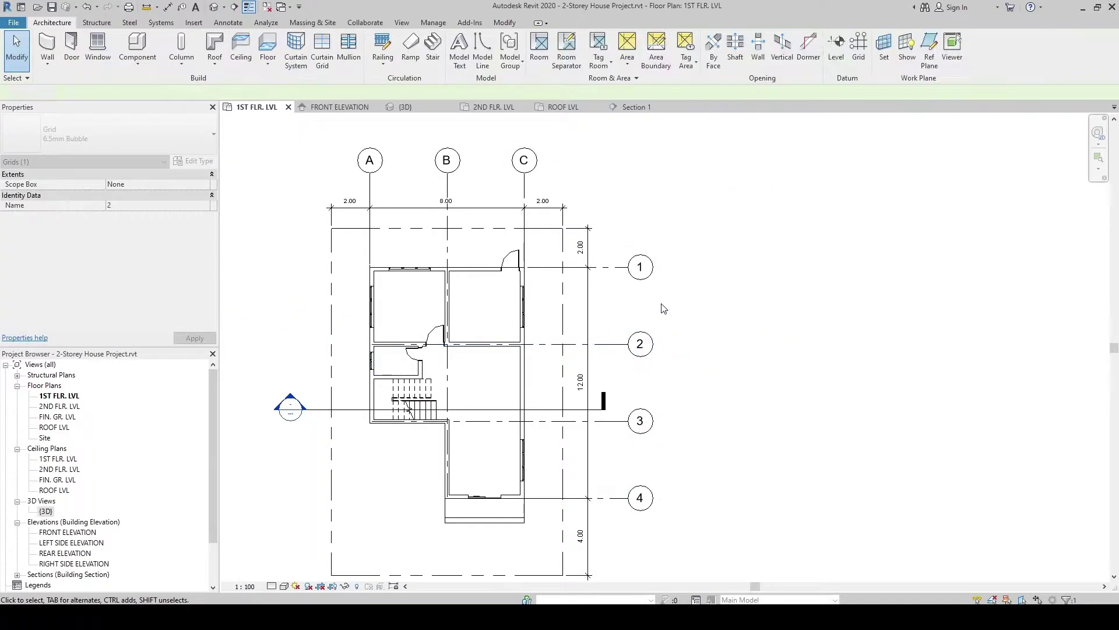
Step: Check the grid lines and their bubbles on the second-floor and roof plans, and return to the first-floor plan
{"action": "scroll", "coordinate": [688, 304], "scroll_direction": "down", "scroll_amount": 2}
{"action": "scroll", "coordinate": [694, 298], "scroll_direction": "up", "scroll_amount": 1}
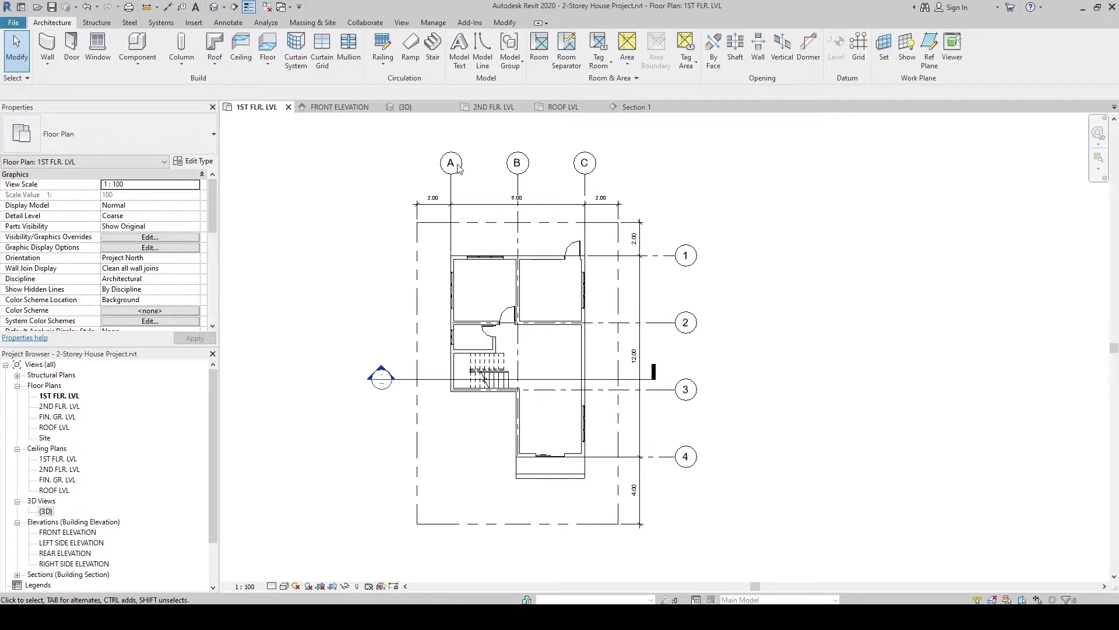
{"action": "left_click", "coordinate": [493, 109]}
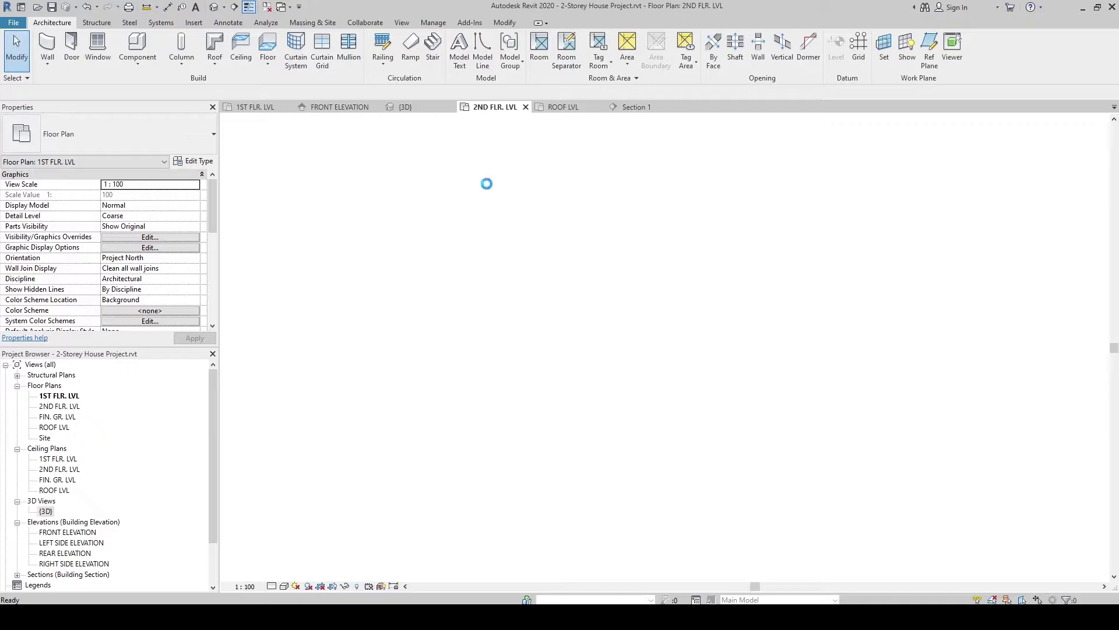
{"action": "scroll", "coordinate": [502, 250], "scroll_direction": "down", "scroll_amount": 1}
{"action": "scroll", "coordinate": [500, 221], "scroll_direction": "up", "scroll_amount": 2}
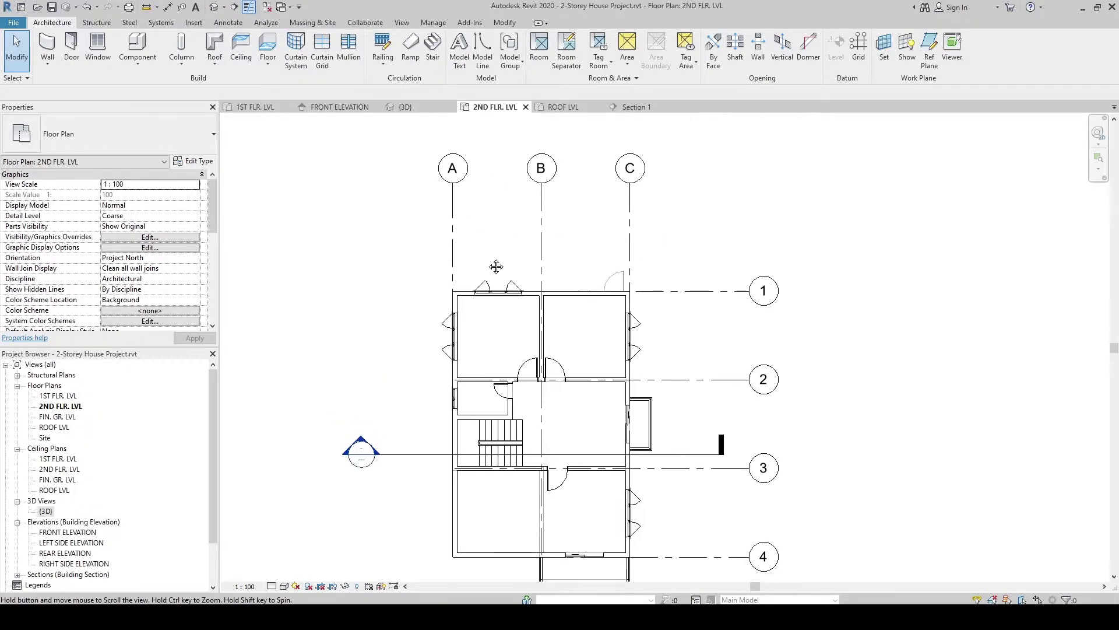
{"action": "left_click", "coordinate": [563, 108]}
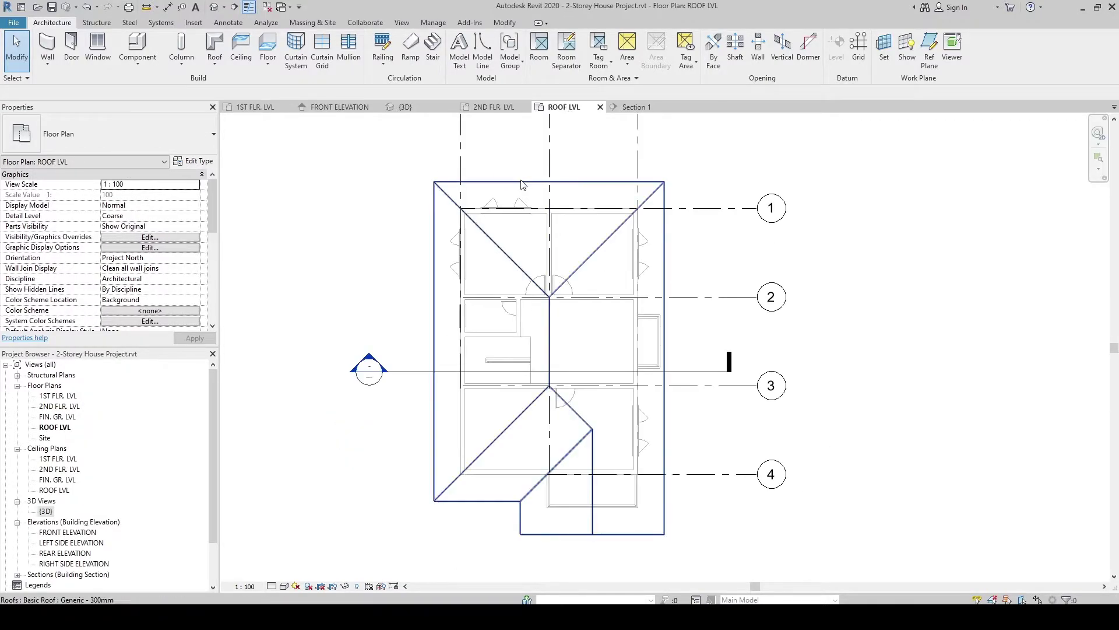
{"action": "scroll", "coordinate": [527, 197], "scroll_direction": "down", "scroll_amount": 1}
{"action": "middle_click_drag", "start_coordinate": [527, 196], "coordinate": [527, 220]}
{"action": "middle_click_drag", "start_coordinate": [369, 187], "coordinate": [362, 195]}
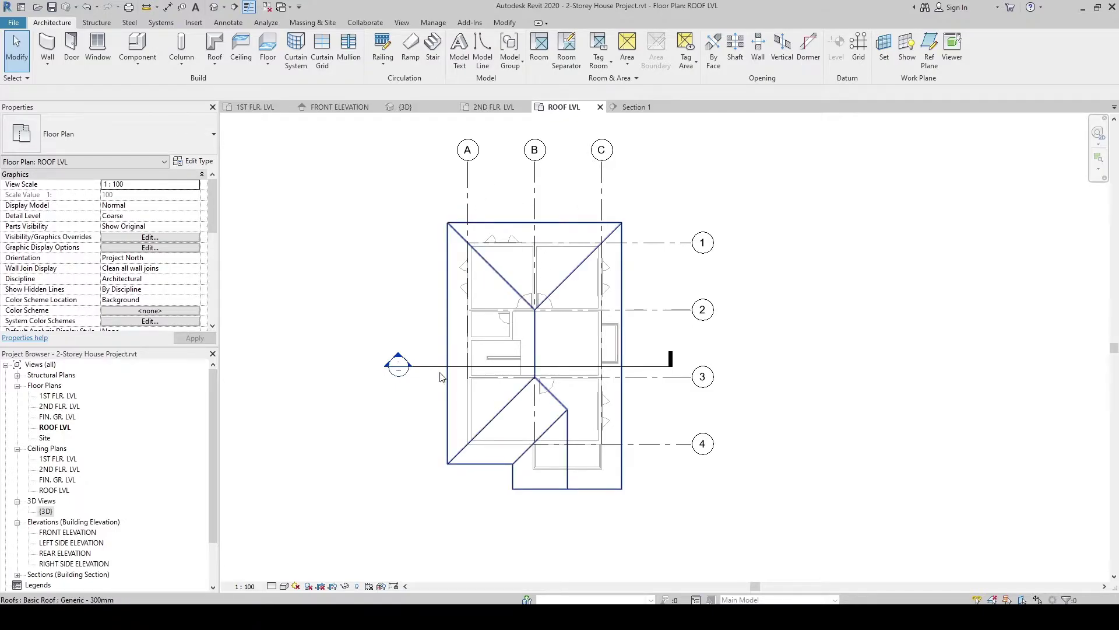
{"action": "left_click", "coordinate": [266, 110]}
{"action": "middle_click_drag", "start_coordinate": [423, 290], "coordinate": [410, 282]}
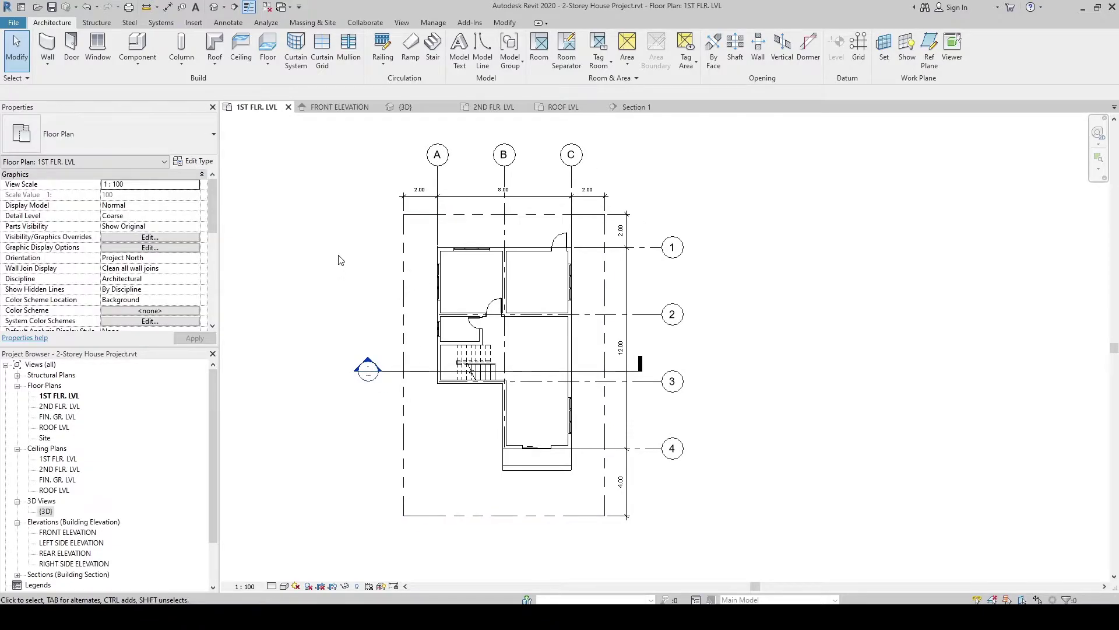
Step: Browse the US Metric family library for loadable families and open its Columns folder
{"action": "left_click", "coordinate": [195, 22]}
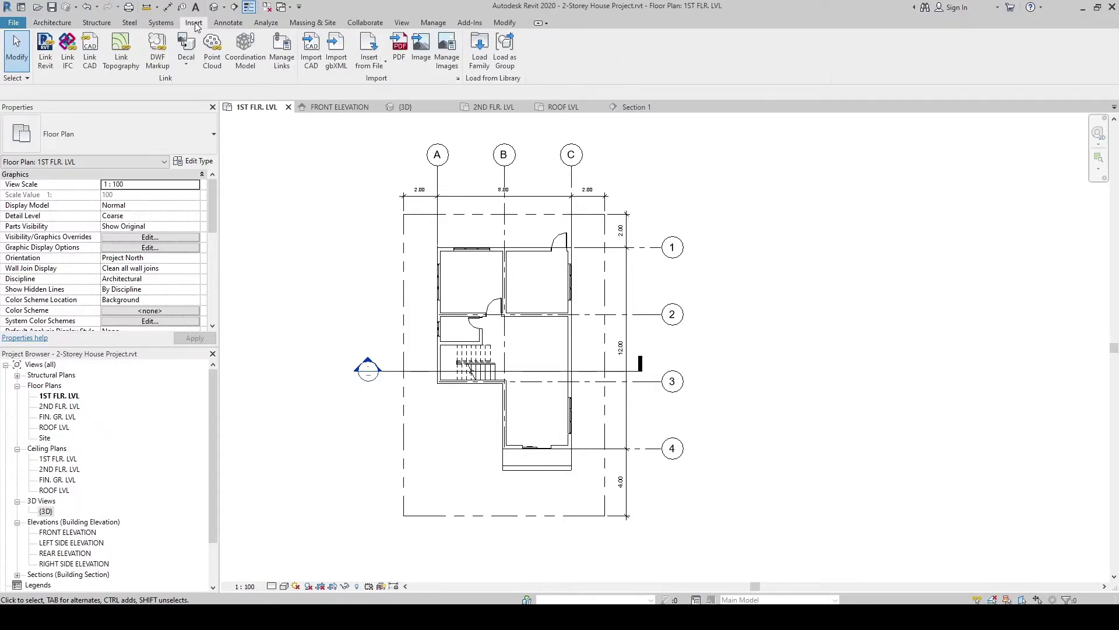
{"action": "left_click", "coordinate": [485, 65]}
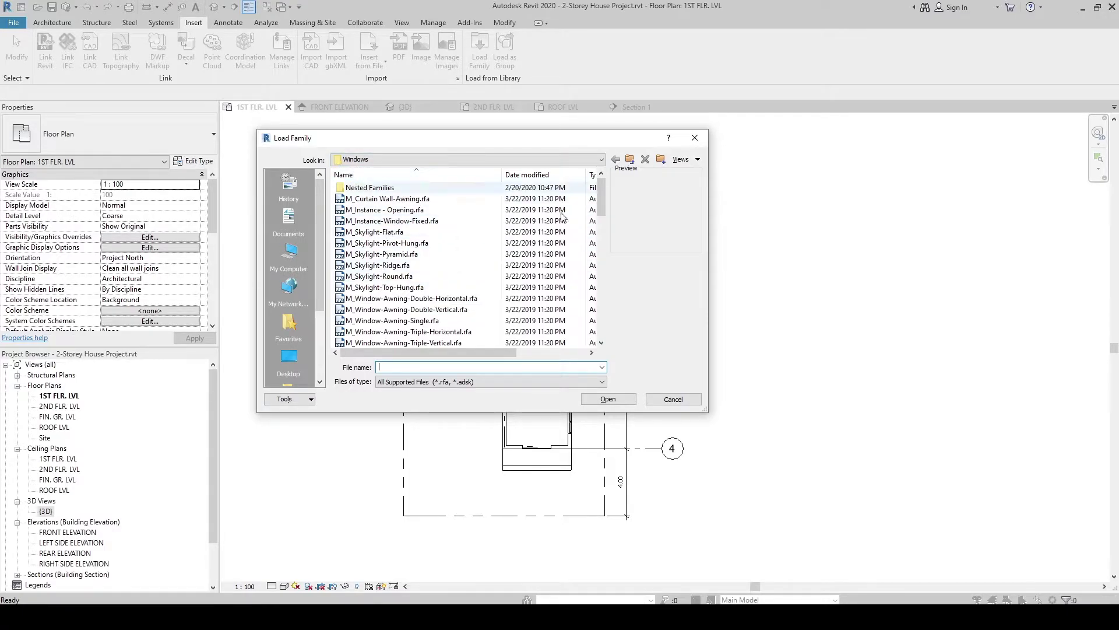
{"action": "left_click", "coordinate": [631, 160]}
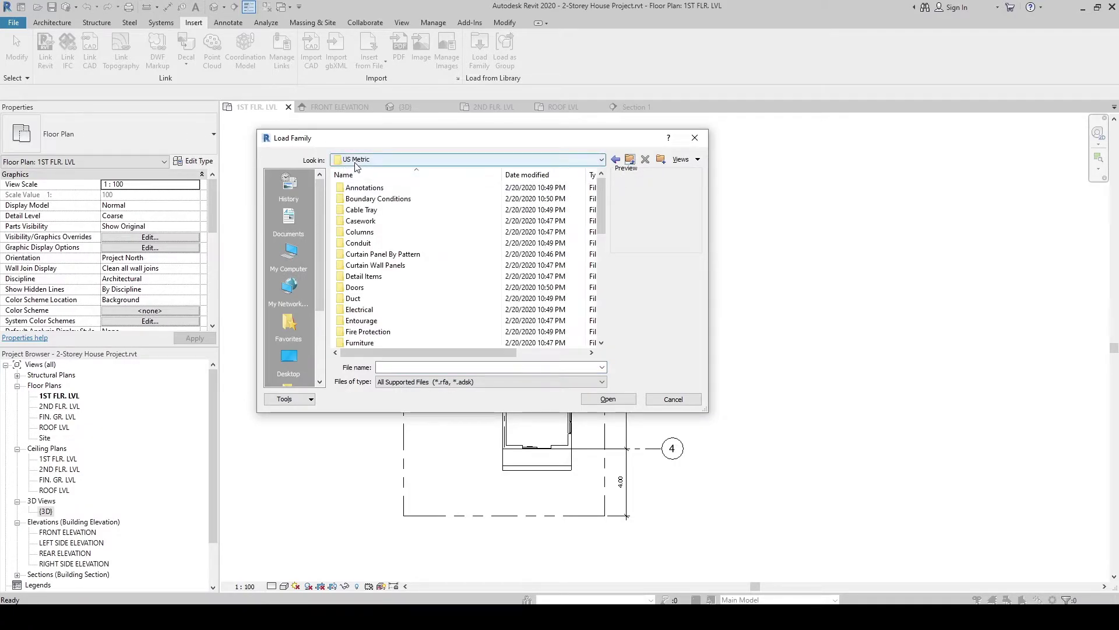
{"action": "mouse_move", "coordinate": [600, 193]}
{"action": "left_mouse_down"}
{"action": "mouse_move", "coordinate": [599, 218]}
{"action": "mouse_move", "coordinate": [601, 206]}
{"action": "left_mouse_up"}
{"action": "left_click", "coordinate": [368, 191]}
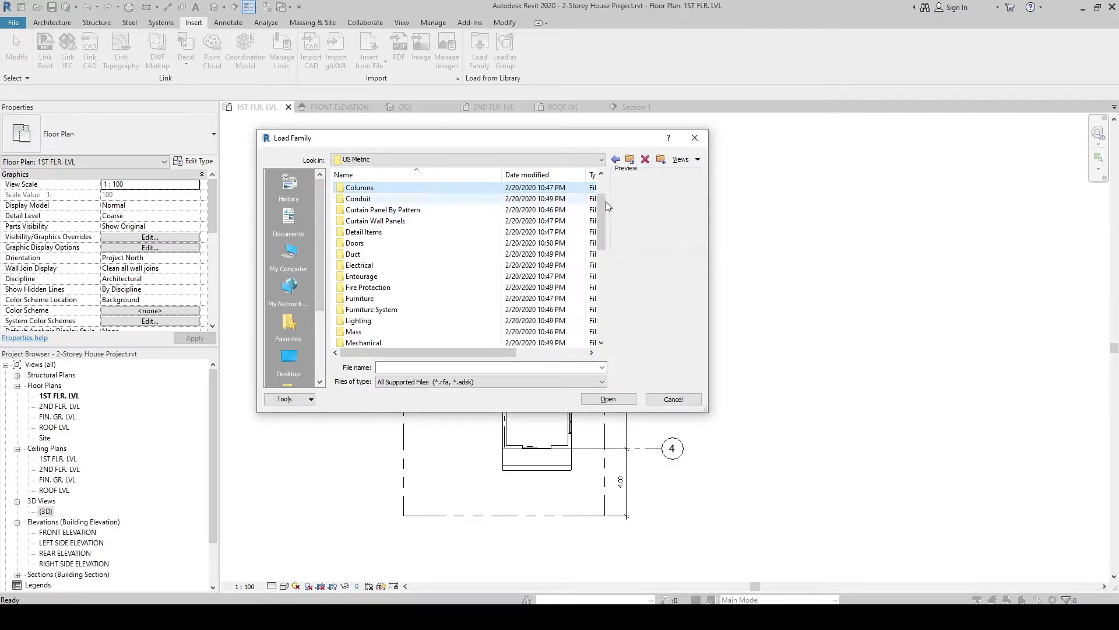
{"action": "left_click_drag", "start_coordinate": [603, 209], "coordinate": [604, 293]}
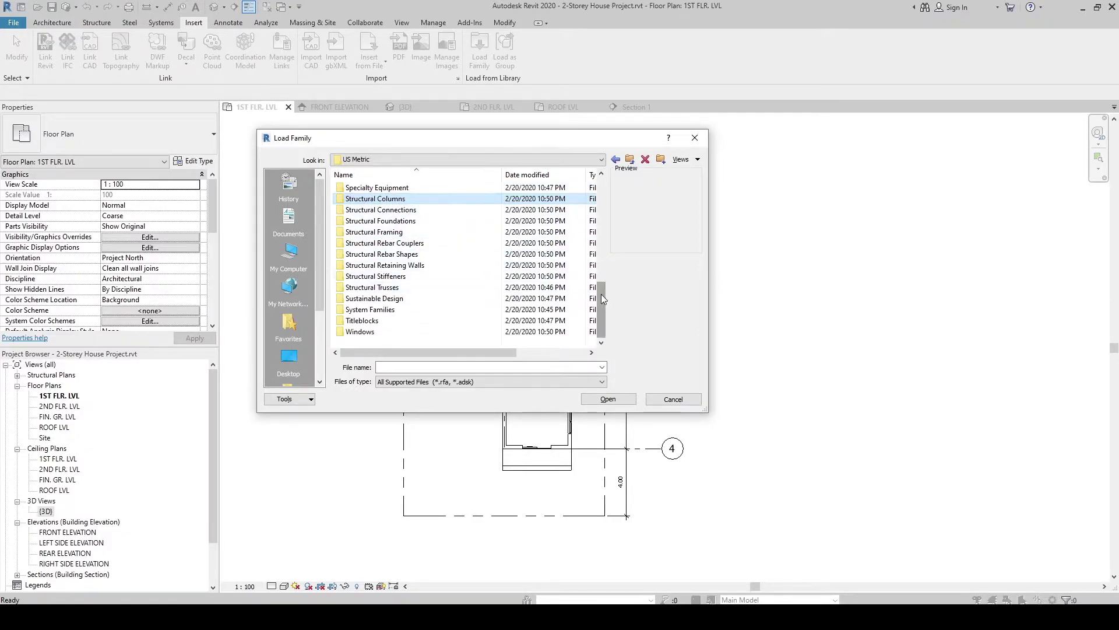
{"action": "left_click_drag", "start_coordinate": [602, 298], "coordinate": [618, 201]}
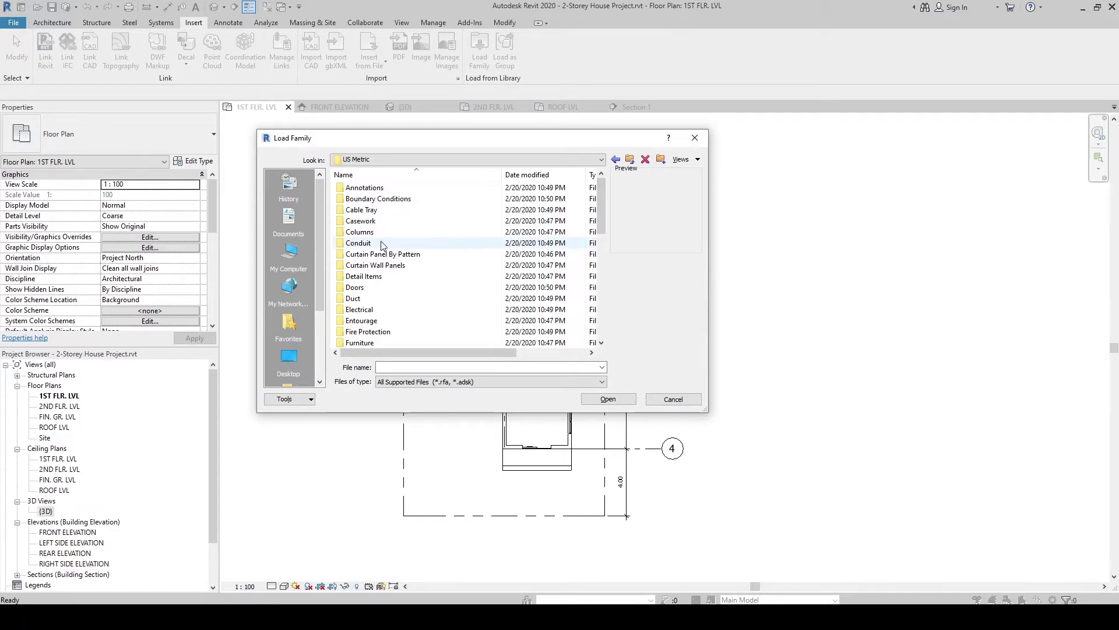
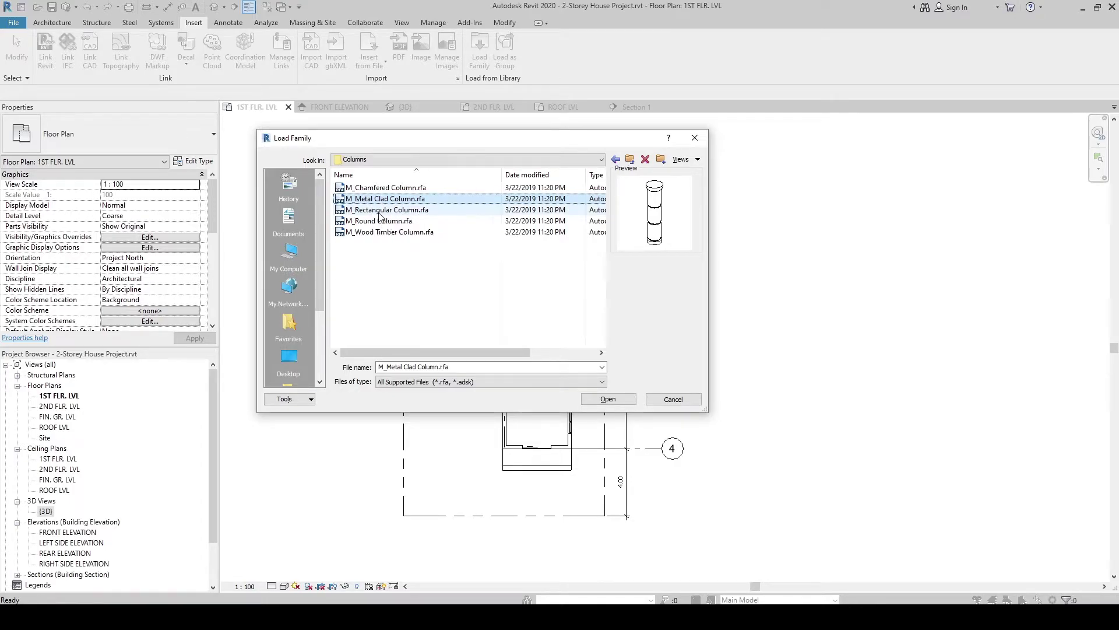
Step: Load the M_Rectangular Column family, overwriting the existing version, and save the project
{"action": "left_click", "coordinate": [393, 209]}
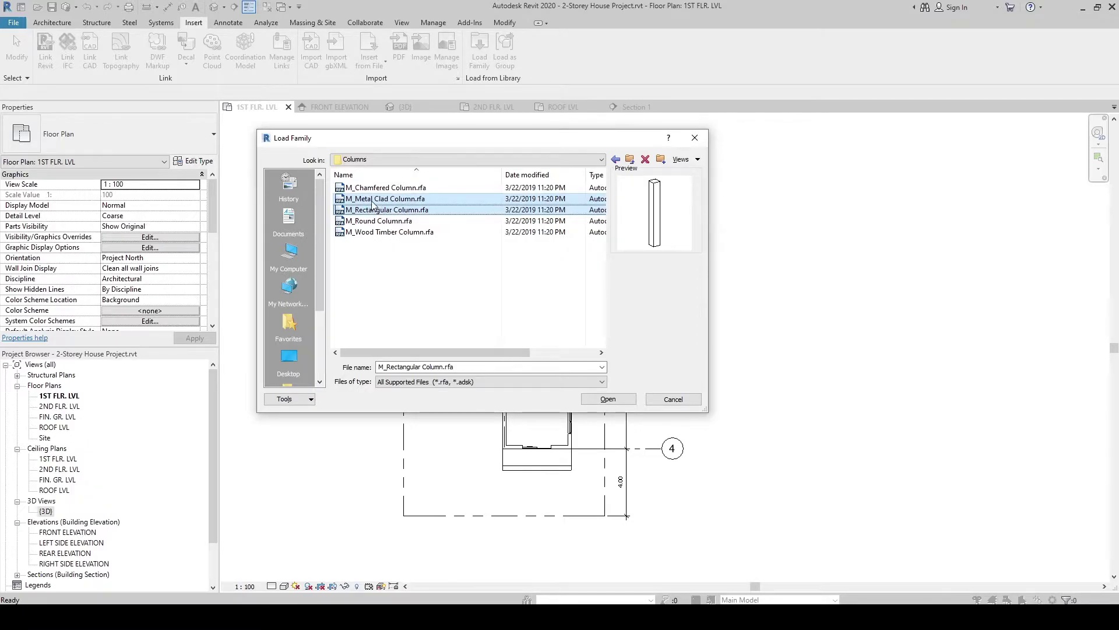
{"action": "left_click", "coordinate": [608, 398]}
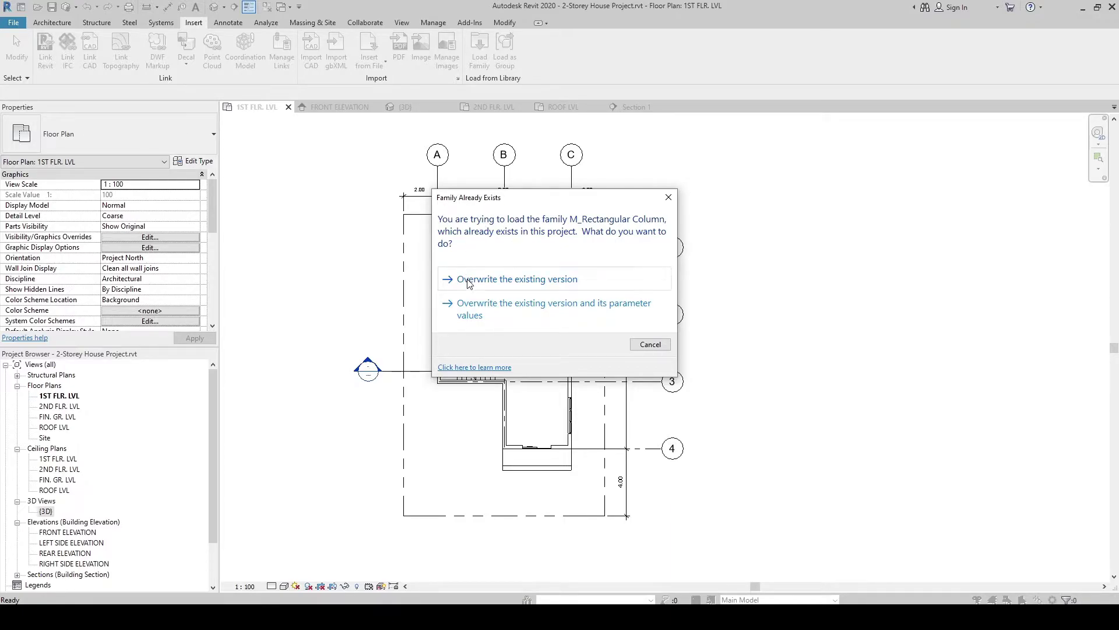
{"action": "left_click", "coordinate": [546, 285]}
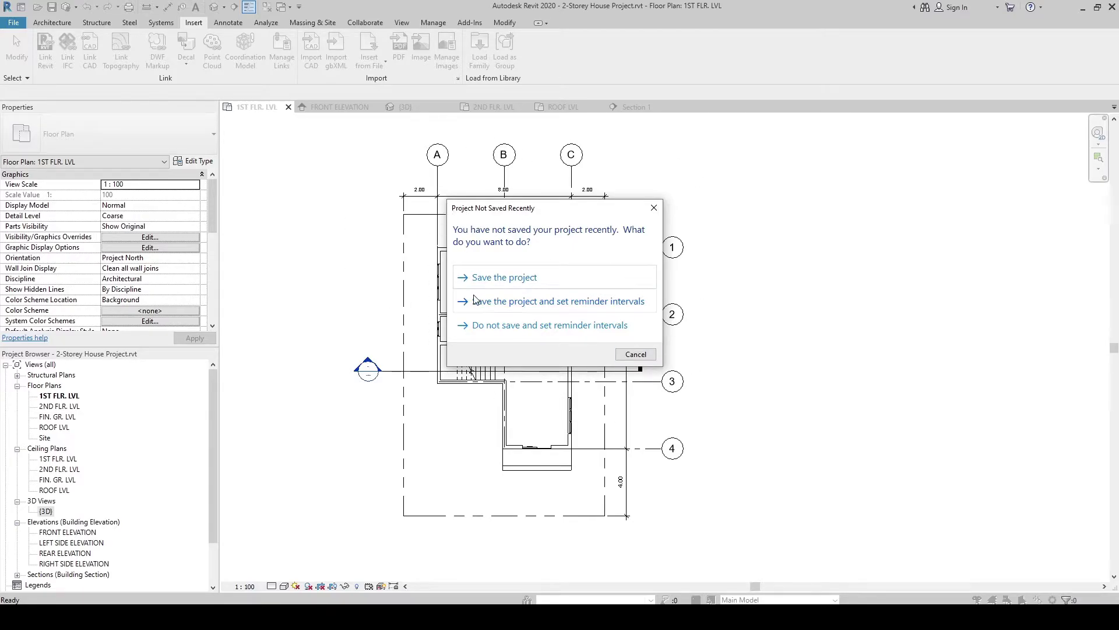
{"action": "left_click", "coordinate": [515, 282]}
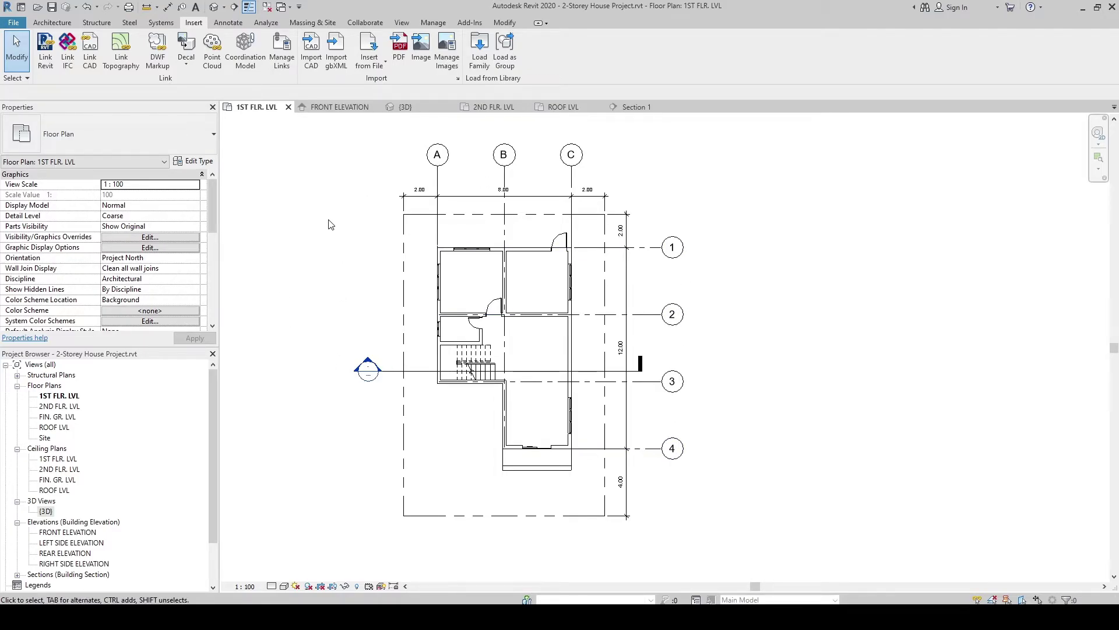
Step: Start an architectural column with the M_Metal Clad Column family and duplicate its 610mm Diameter type as 400mm Diameter
{"action": "left_click", "coordinate": [53, 24]}
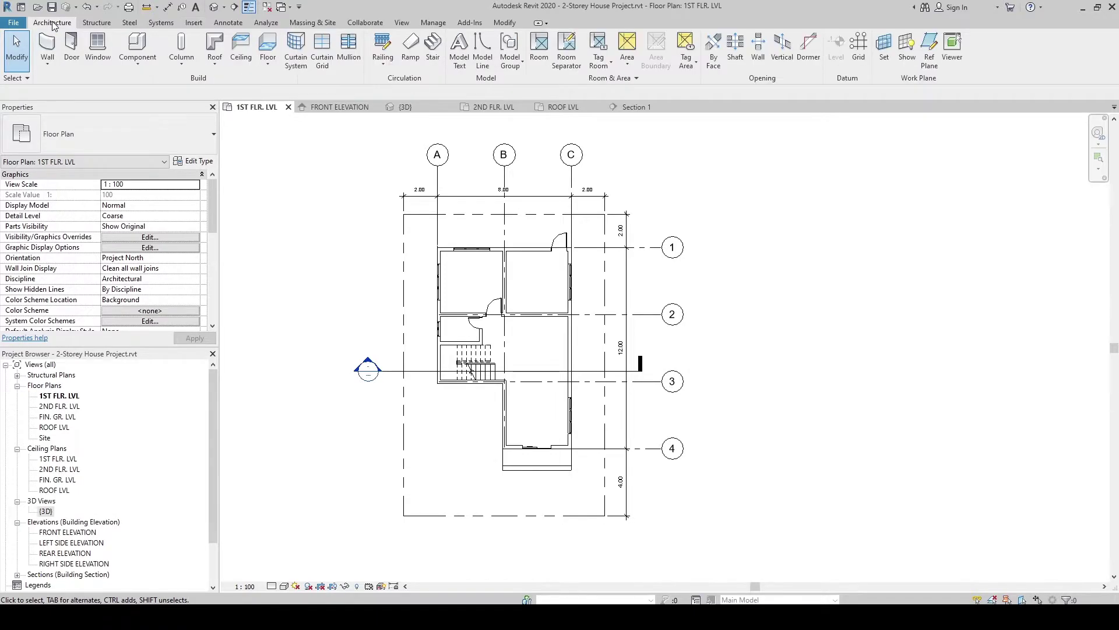
{"action": "left_click", "coordinate": [185, 64]}
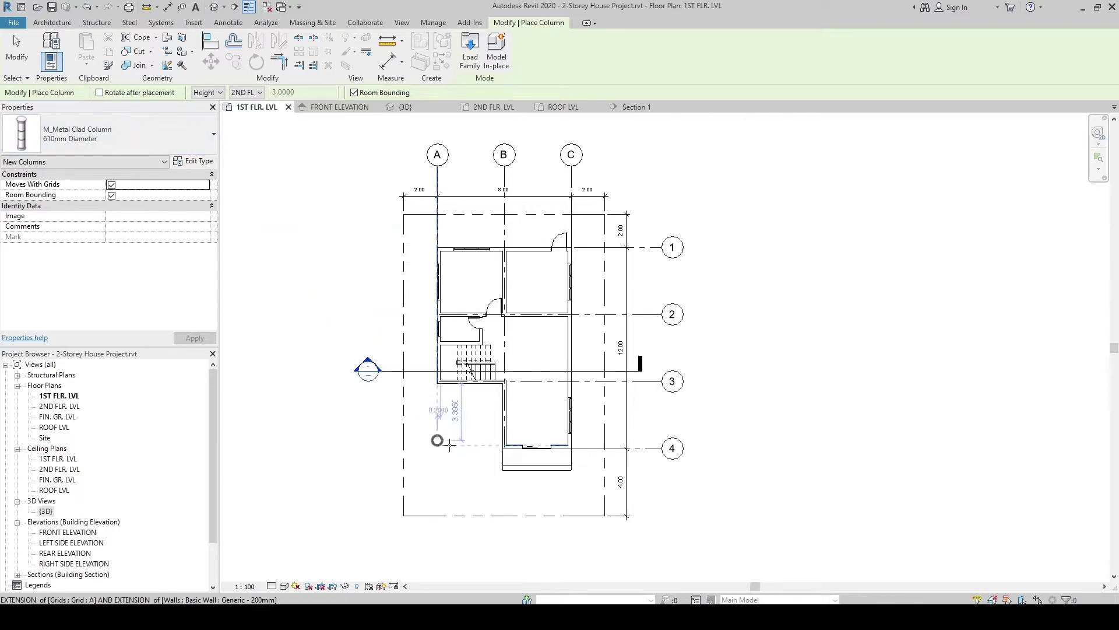
{"action": "scroll", "coordinate": [524, 474], "scroll_direction": "up", "scroll_amount": 5}
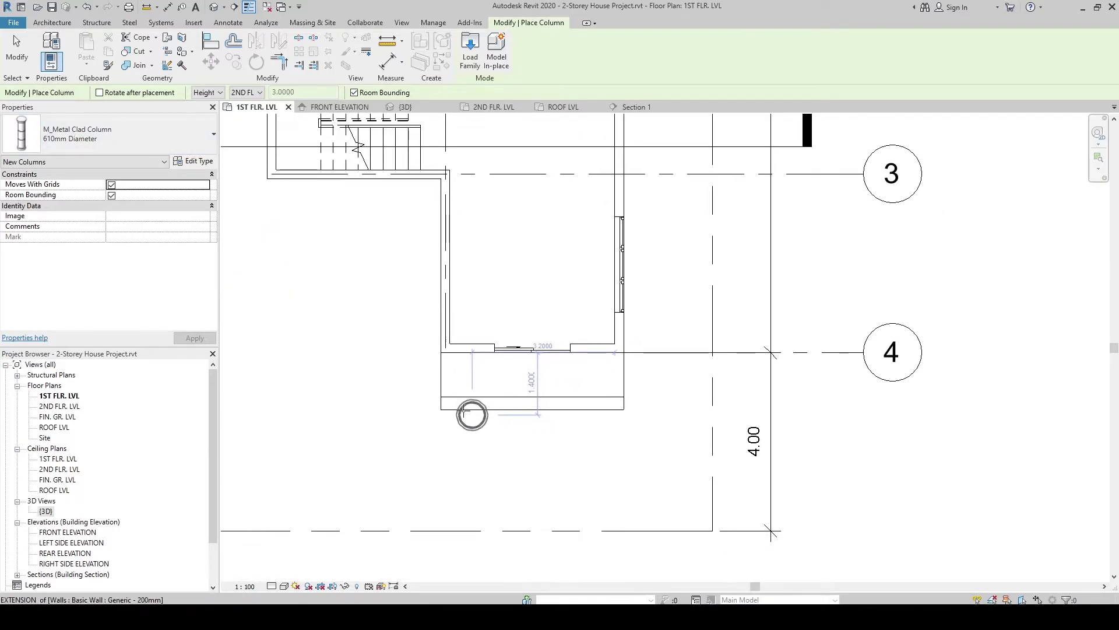
{"action": "scroll", "coordinate": [467, 415], "scroll_direction": "up", "scroll_amount": 3}
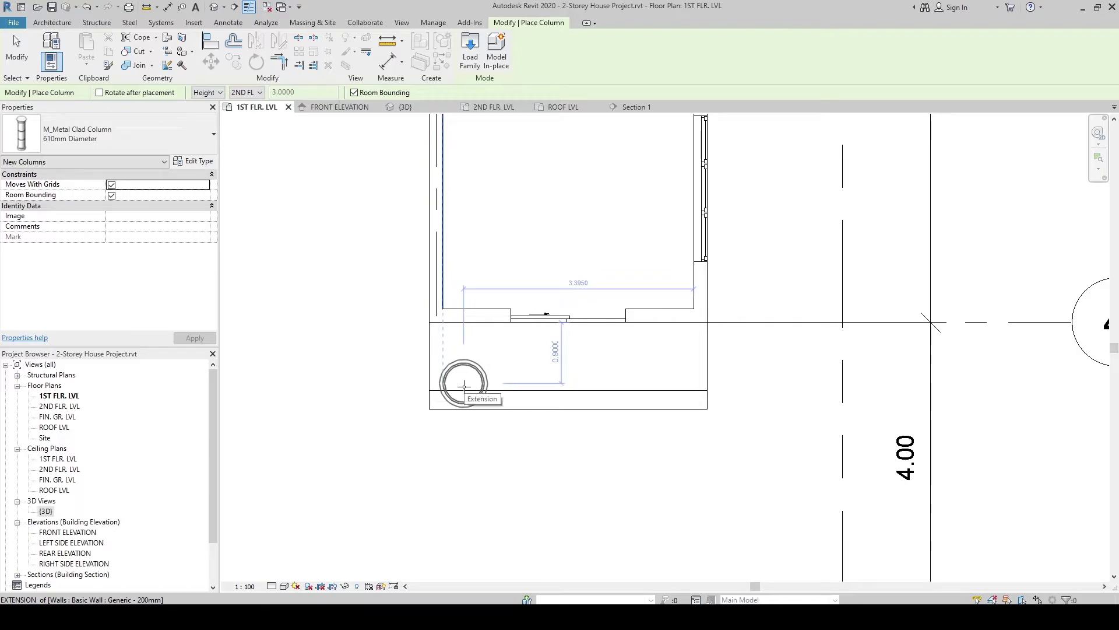
{"action": "middle_click_drag", "start_coordinate": [444, 379], "coordinate": [452, 377]}
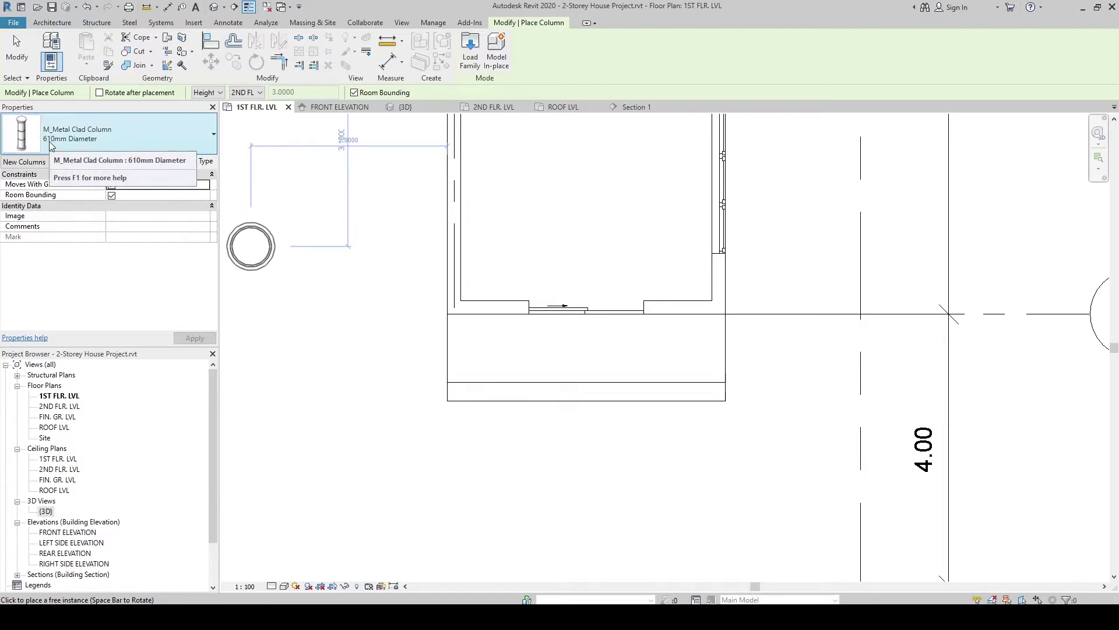
{"action": "left_click", "coordinate": [192, 162]}
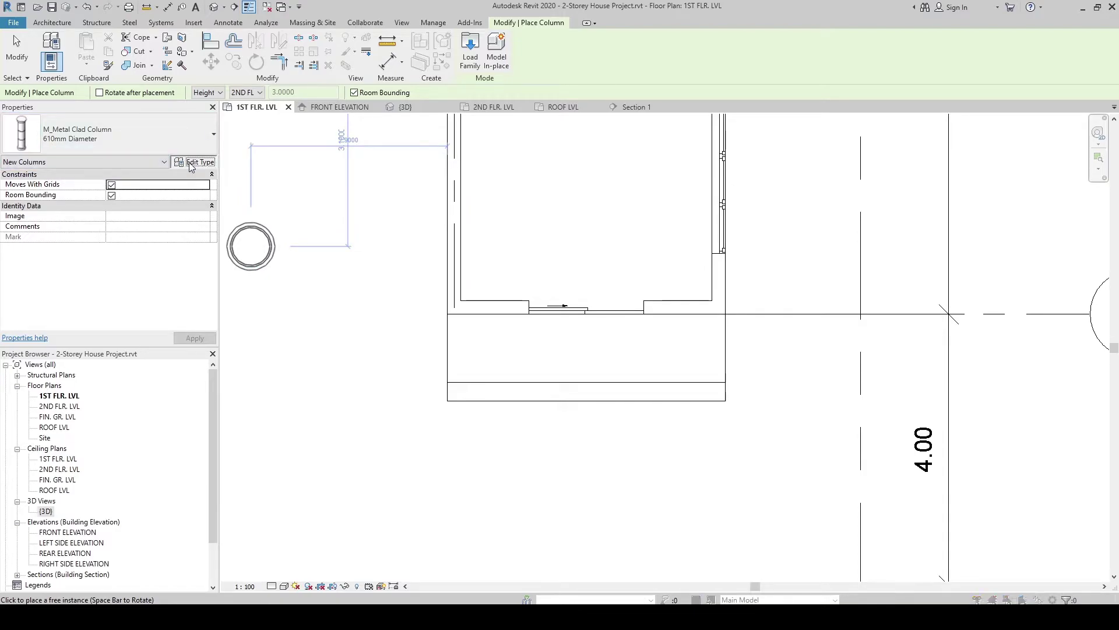
{"action": "left_click_drag", "start_coordinate": [224, 88], "coordinate": [233, 88]}
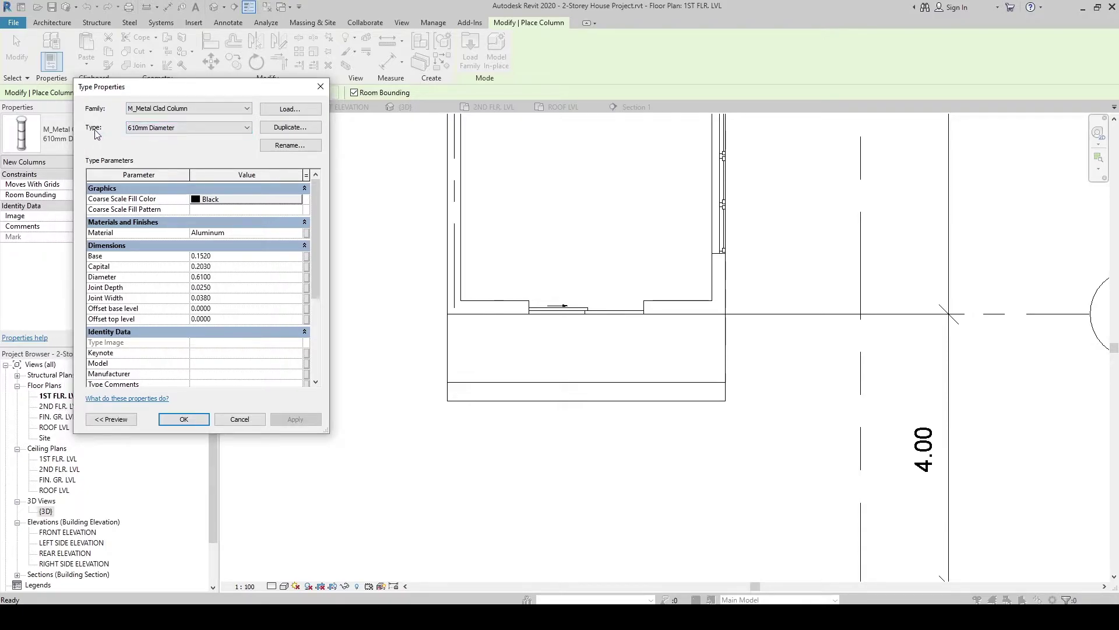
{"action": "left_click", "coordinate": [289, 129]}
{"action": "left_click", "coordinate": [298, 208]}
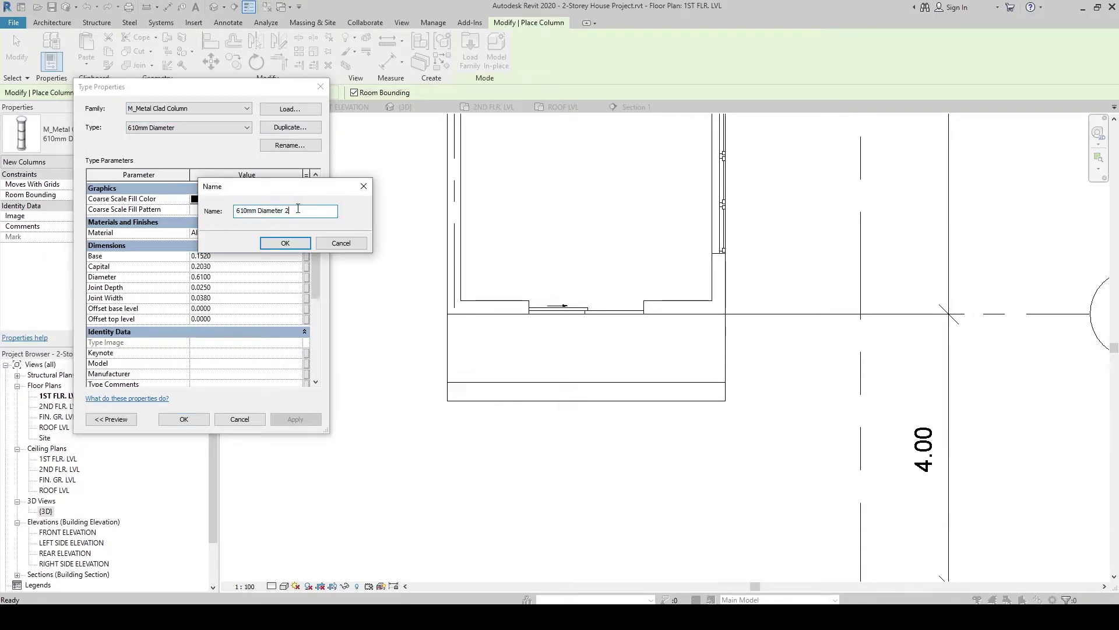
{"action": "left_click", "coordinate": [236, 211]}
{"action": "left_click", "coordinate": [284, 243]}
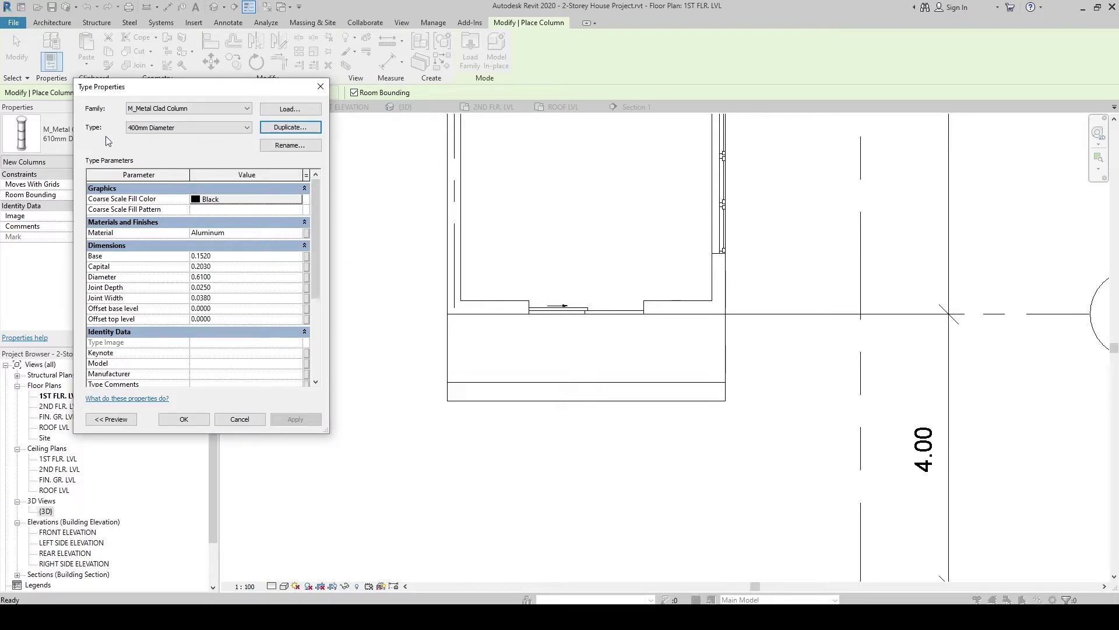
Step: Set the diameter of the new 400mm Diameter column type to 400 mm and accept the type properties
{"action": "left_click", "coordinate": [176, 129]}
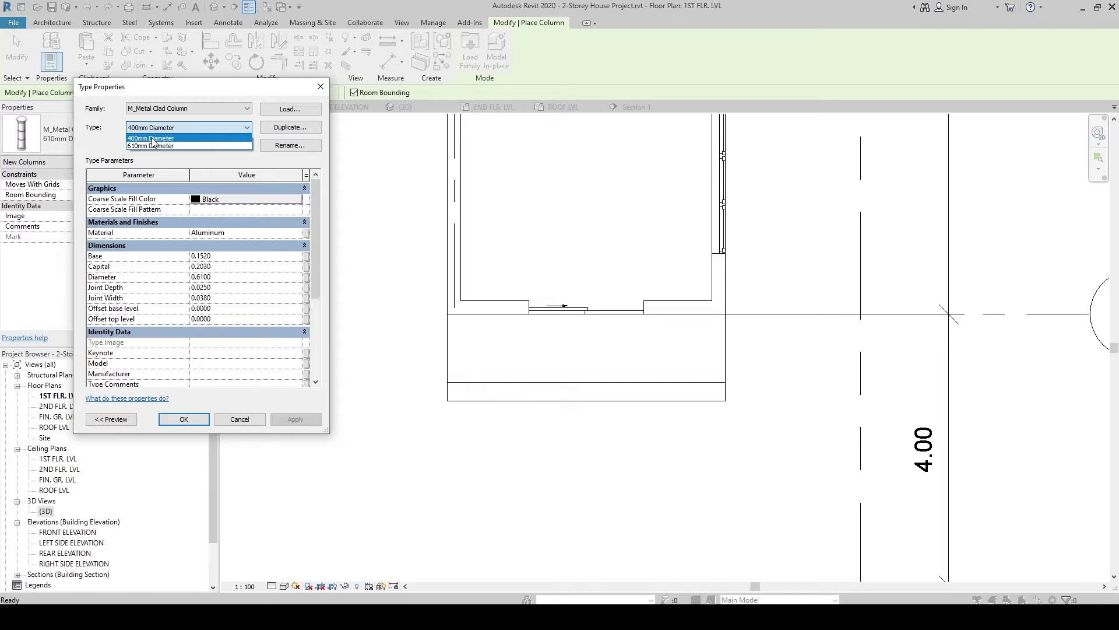
{"action": "left_click", "coordinate": [152, 138]}
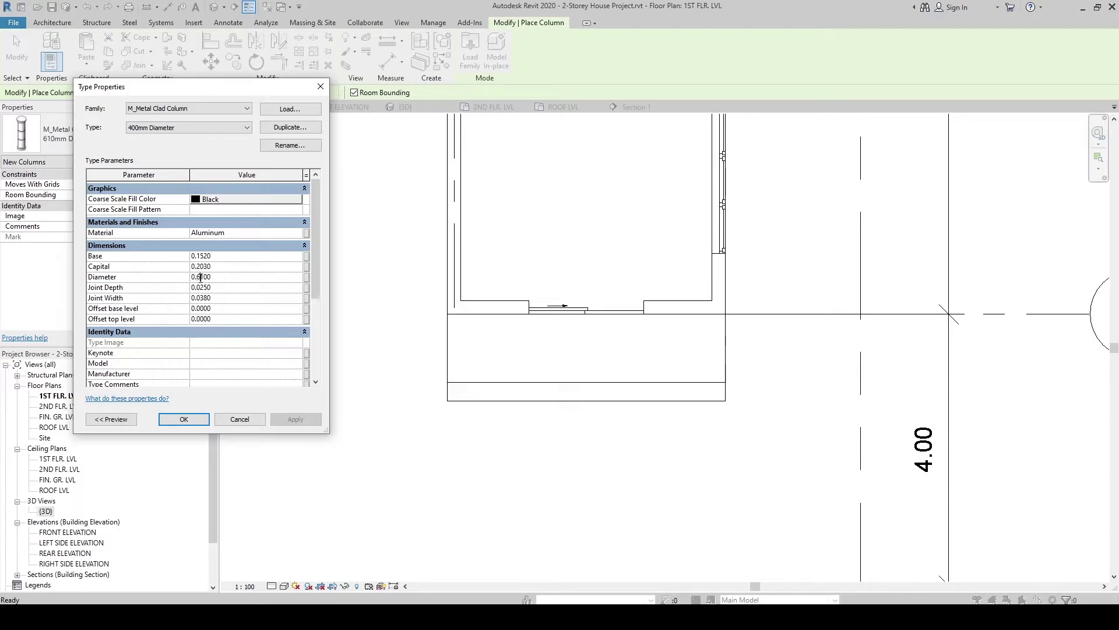
{"action": "left_click_drag", "start_coordinate": [200, 277], "coordinate": [204, 277]}
{"action": "key", "text": "BackSpace"}
{"action": "key", "text": "BackSpace"}
{"action": "left_click", "coordinate": [183, 420]}
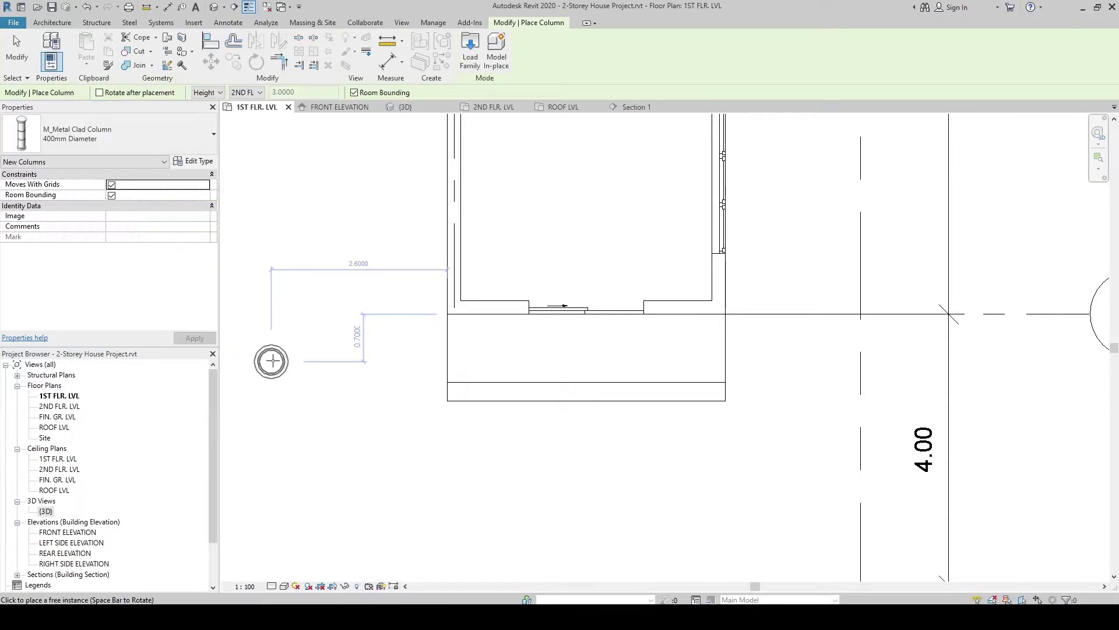
Step: Place one 400mm metal clad column at the porch's front-left corner, about 0.74 m out from grid line 4, and end the command
{"action": "scroll", "coordinate": [471, 367], "scroll_direction": "up", "scroll_amount": 2}
{"action": "scroll", "coordinate": [473, 367], "scroll_direction": "up", "scroll_amount": 2}
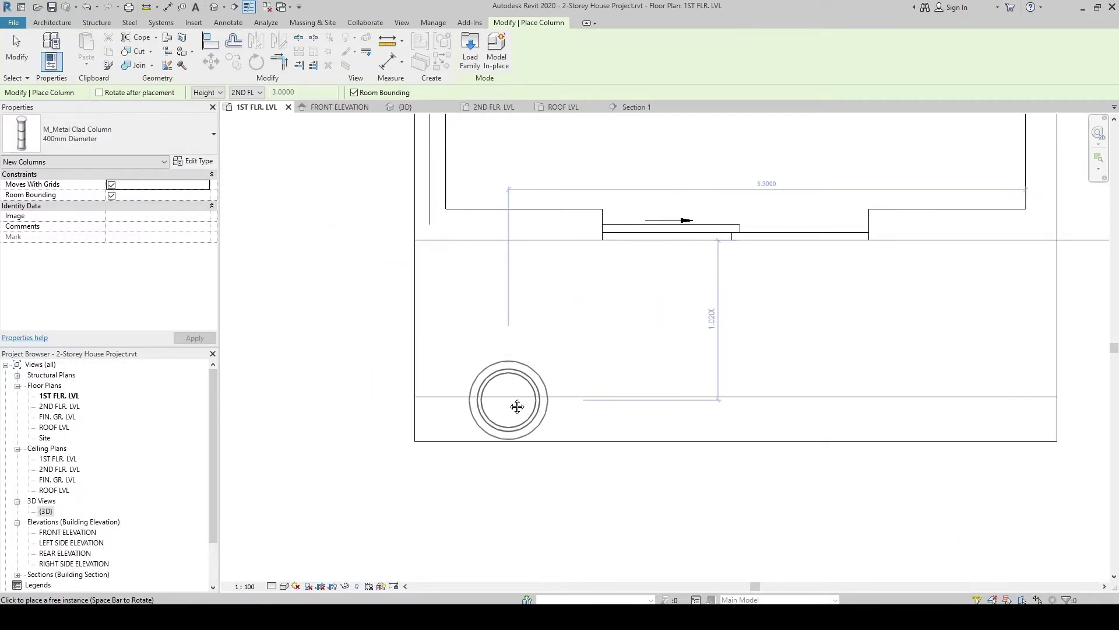
{"action": "middle_click_drag", "start_coordinate": [513, 380], "coordinate": [514, 369]}
{"action": "scroll", "coordinate": [499, 343], "scroll_direction": "down", "scroll_amount": 1}
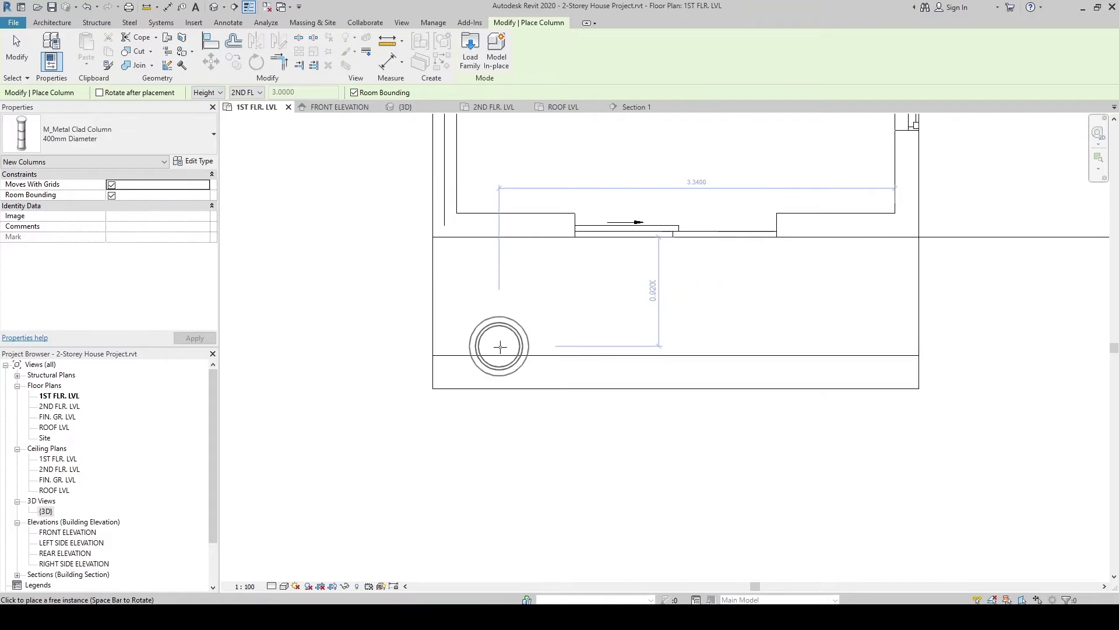
{"action": "left_click", "coordinate": [498, 325]}
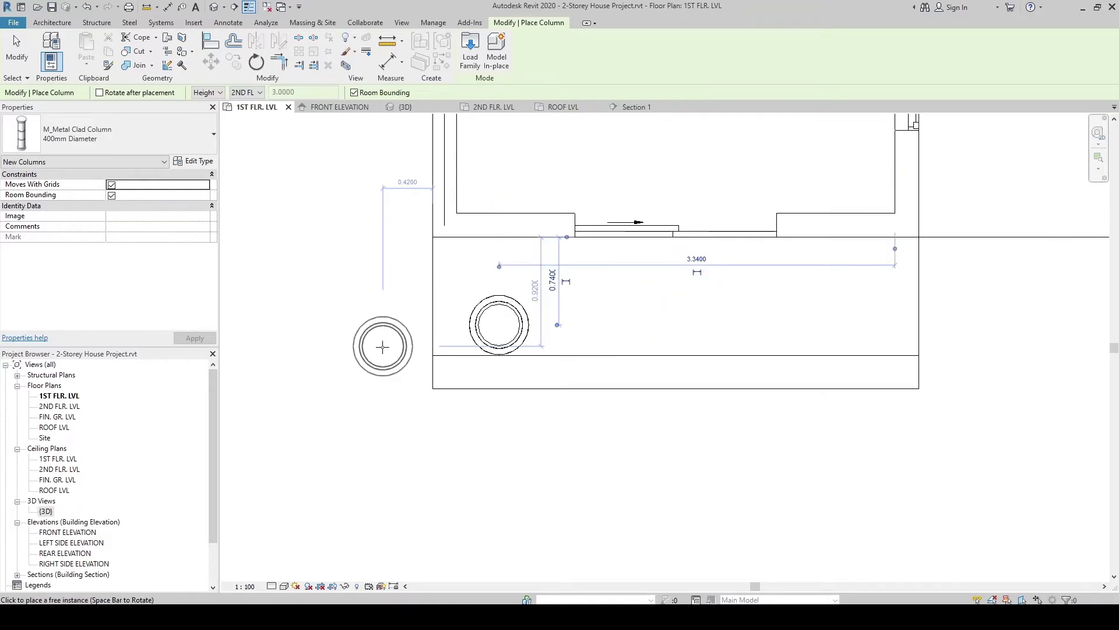
{"action": "key", "text": "Escape"}
{"action": "scroll", "coordinate": [383, 350], "scroll_direction": "down", "scroll_amount": 3}
{"action": "middle_click_drag", "start_coordinate": [382, 350], "coordinate": [465, 380]}
{"action": "scroll", "coordinate": [454, 368], "scroll_direction": "down", "scroll_amount": 2}
{"action": "scroll", "coordinate": [465, 416], "scroll_direction": "down", "scroll_amount": 2}
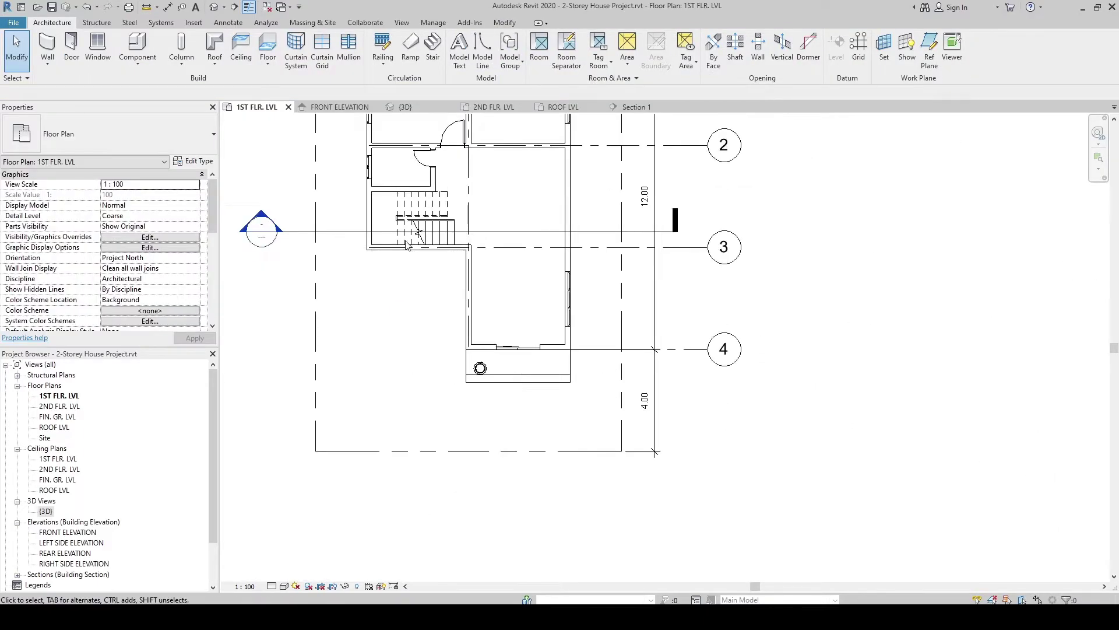
{"action": "scroll", "coordinate": [516, 385], "scroll_direction": "up", "scroll_amount": 3}
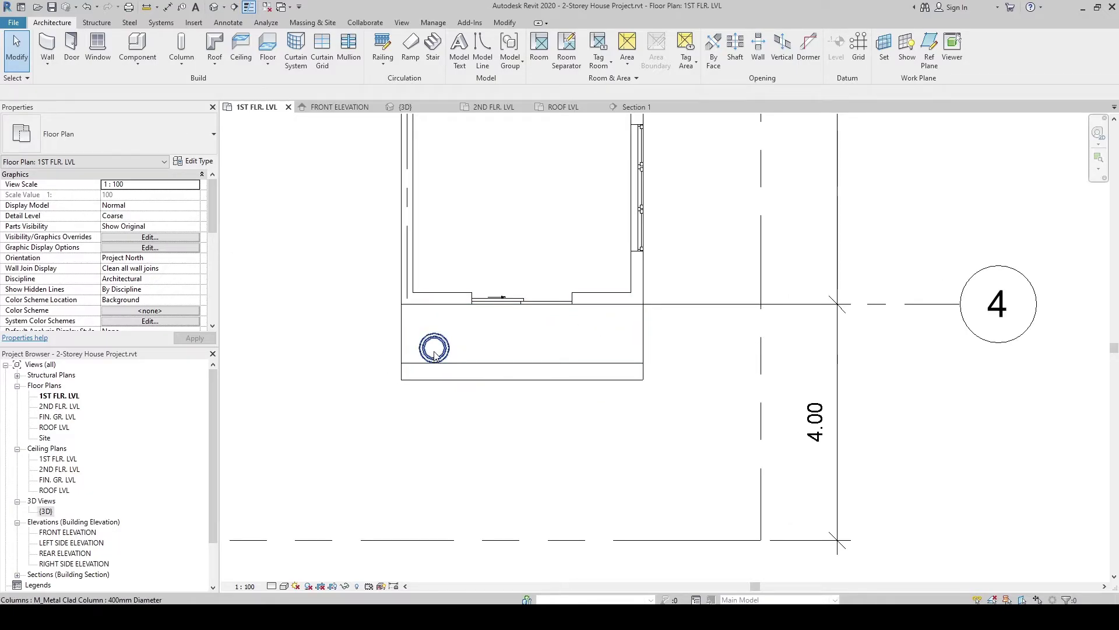
{"action": "scroll", "coordinate": [434, 354], "scroll_direction": "up", "scroll_amount": 1}
{"action": "mouse_move", "coordinate": [342, 357]}
{"action": "middle_mouse_down"}
{"action": "mouse_move", "coordinate": [367, 354]}
{"action": "mouse_move", "coordinate": [357, 360]}
{"action": "middle_mouse_up"}
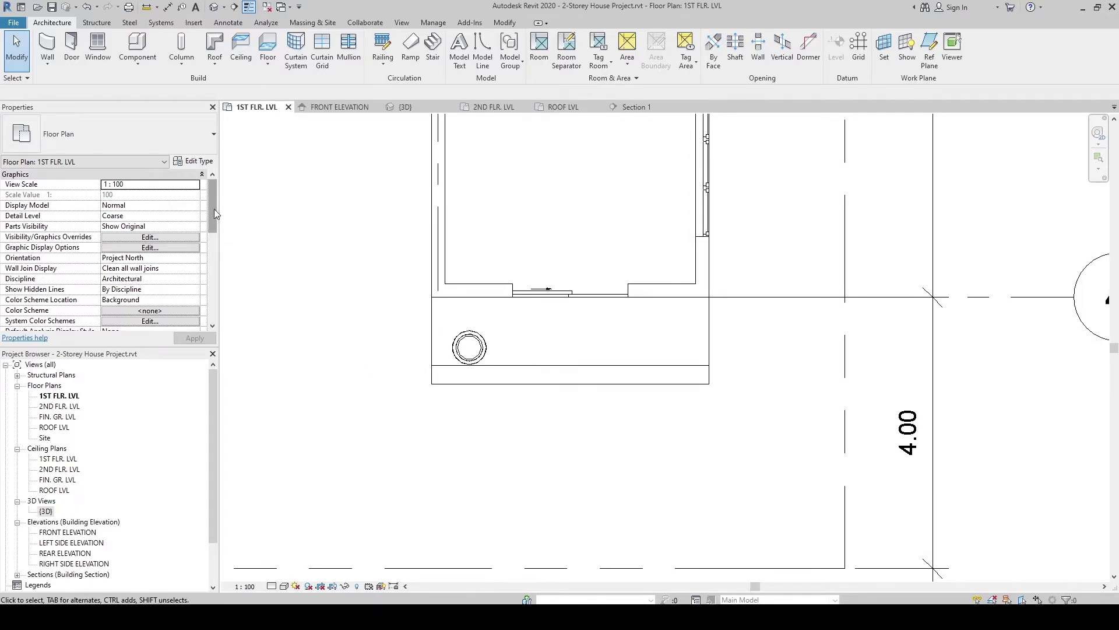
Step: Set the underlay base level of the 1ST FLR. LVL plan to 2ND FLR. LVL
{"action": "left_click_drag", "start_coordinate": [209, 211], "coordinate": [209, 263]}
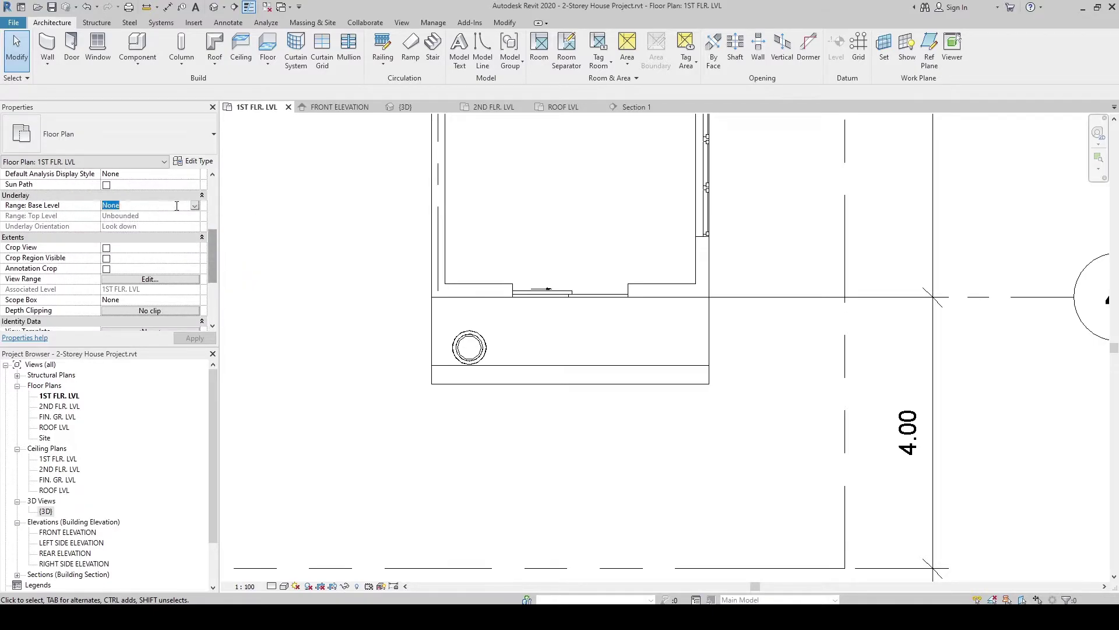
{"action": "left_click", "coordinate": [195, 207]}
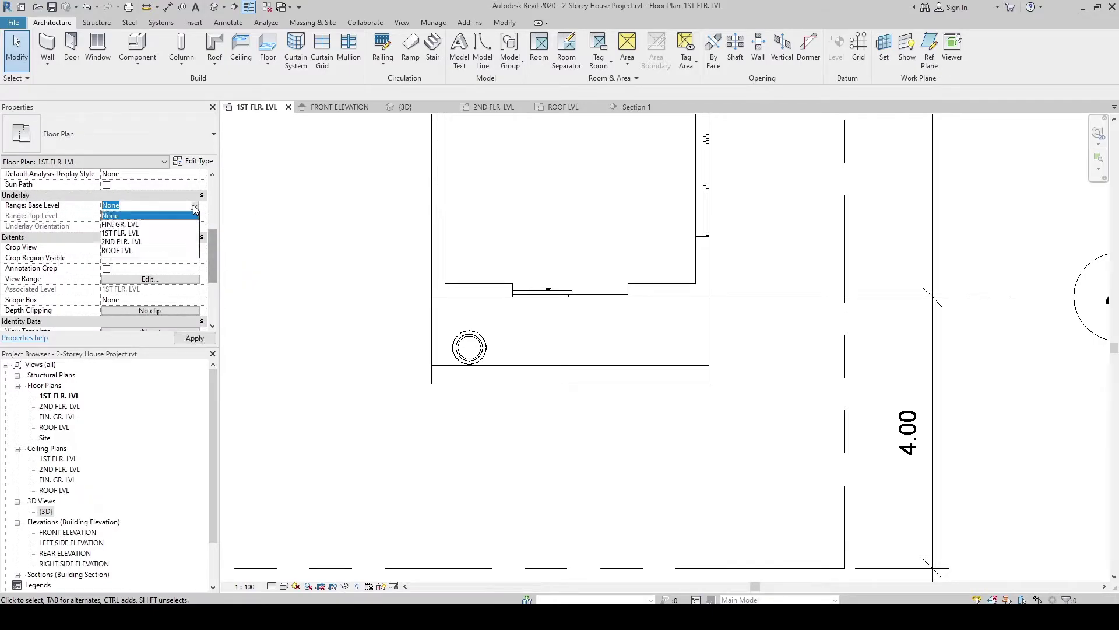
{"action": "left_click", "coordinate": [123, 242]}
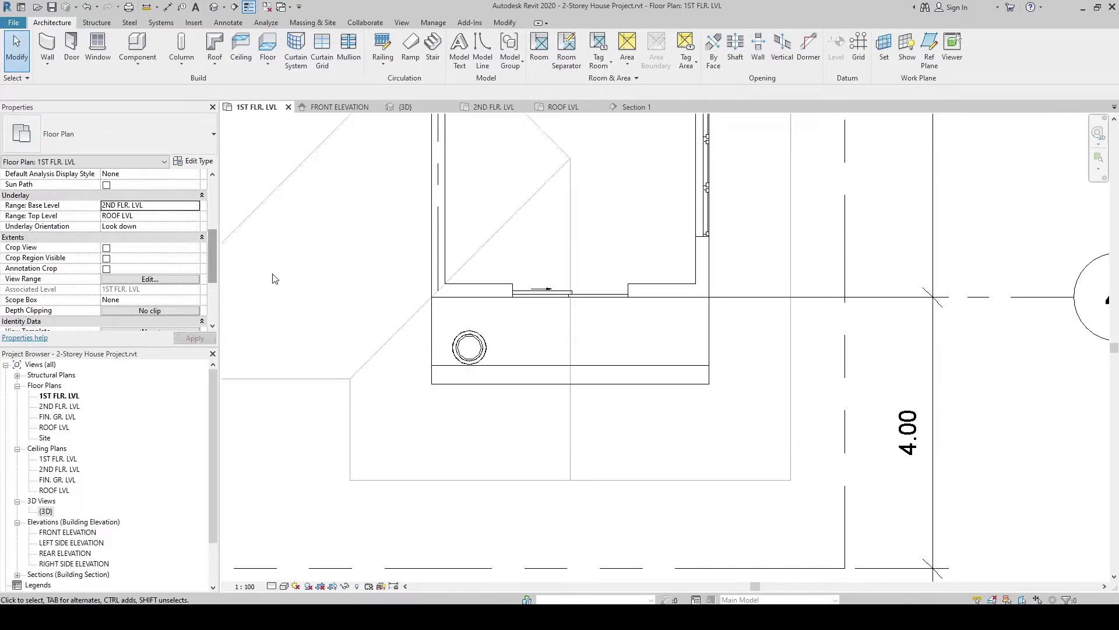
Step: Hide the Roofs category in the 1ST FLR. LVL plan through the Visibility/Graphic Overrides and accept the change
{"action": "scroll", "coordinate": [285, 281], "scroll_direction": "down", "scroll_amount": 5}
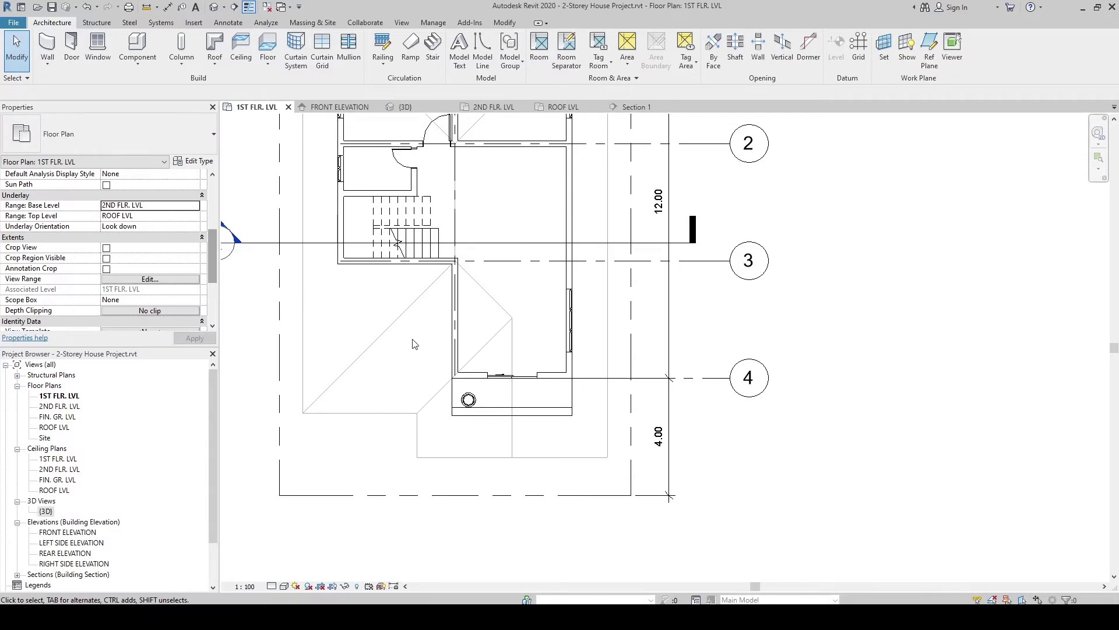
{"action": "scroll", "coordinate": [414, 344], "scroll_direction": "up", "scroll_amount": 3}
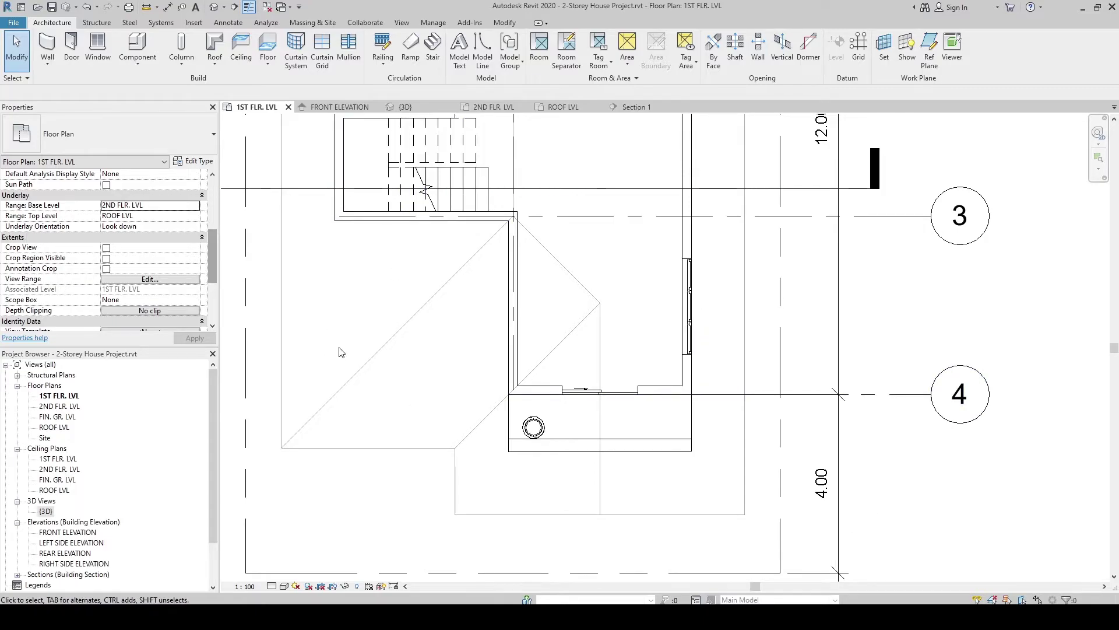
{"action": "middle_click_drag", "start_coordinate": [392, 375], "coordinate": [403, 378]}
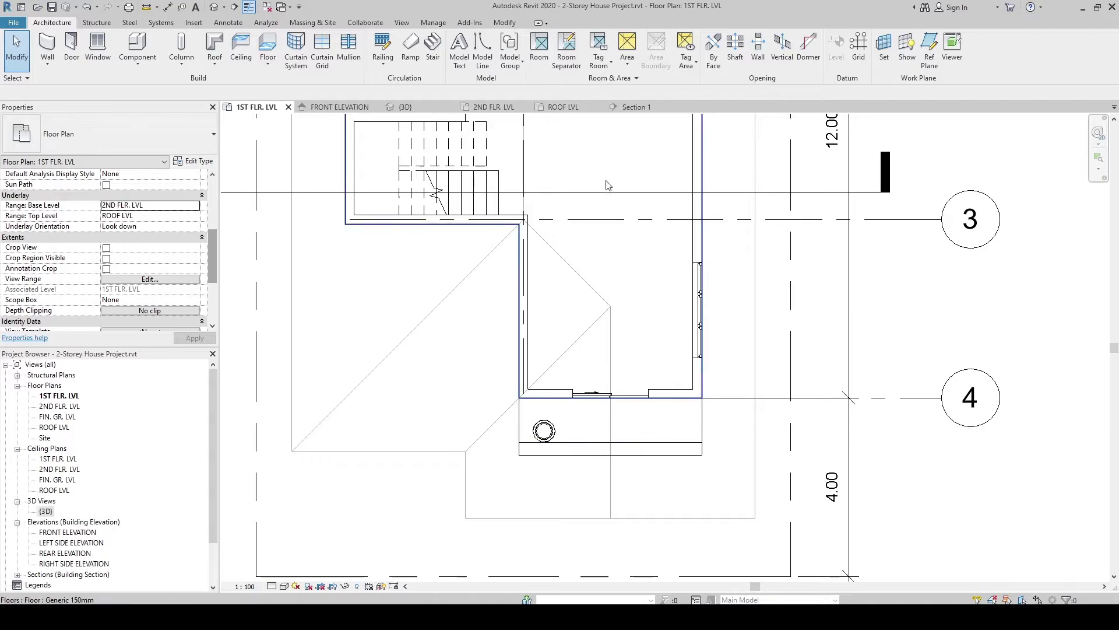
{"action": "middle_click_drag", "start_coordinate": [412, 379], "coordinate": [425, 410]}
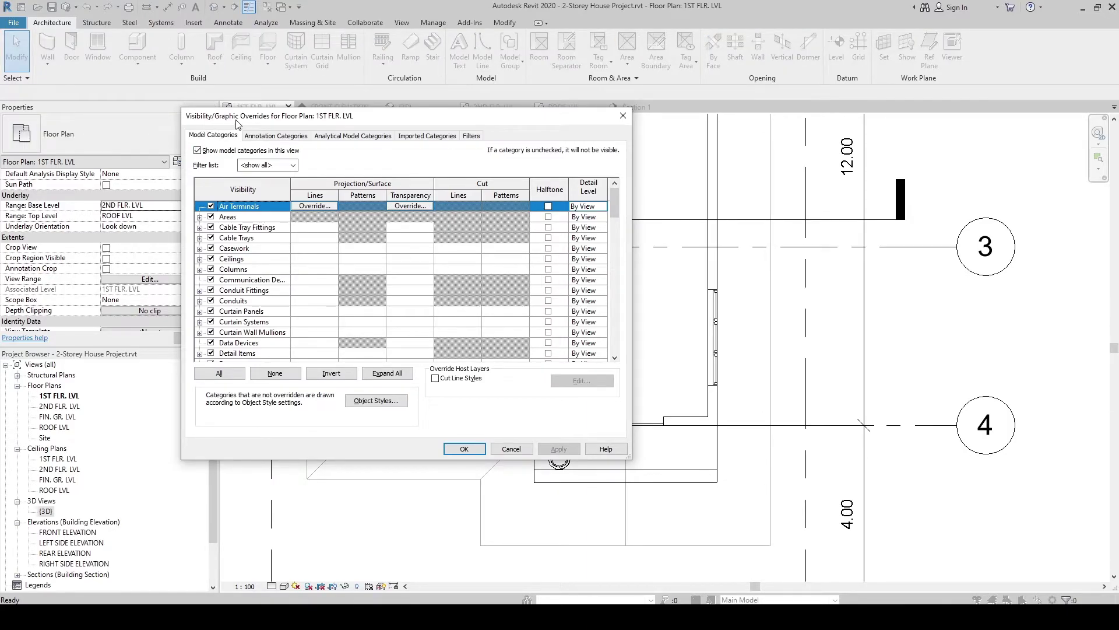
{"action": "left_click", "coordinate": [240, 261]}
{"action": "left_click_drag", "start_coordinate": [613, 213], "coordinate": [618, 306]}
{"action": "left_click", "coordinate": [254, 270]}
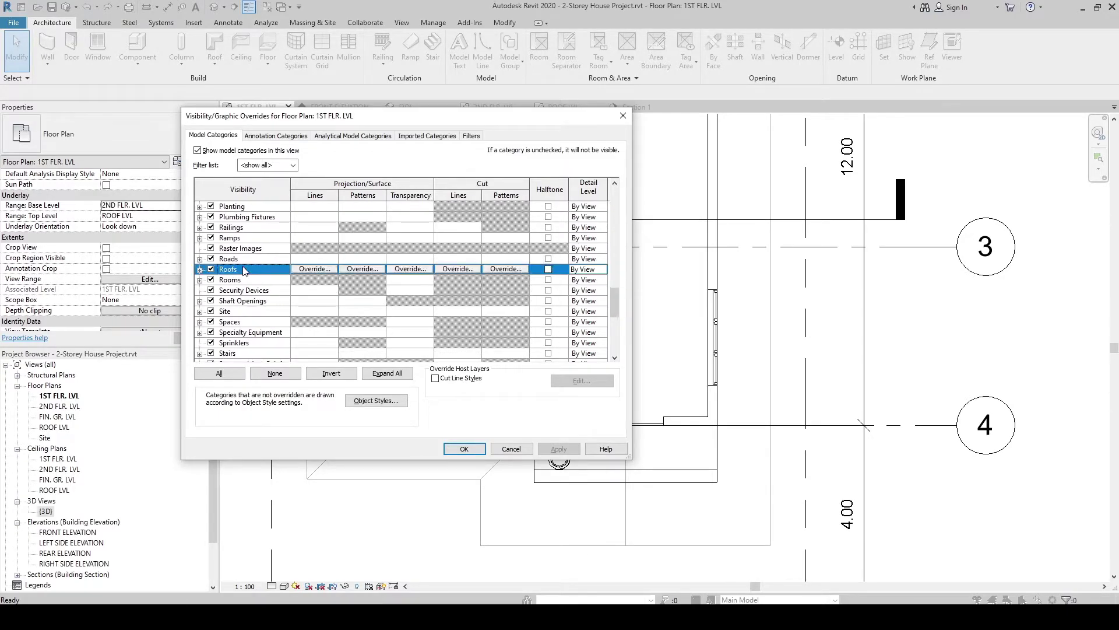
{"action": "left_click", "coordinate": [211, 269]}
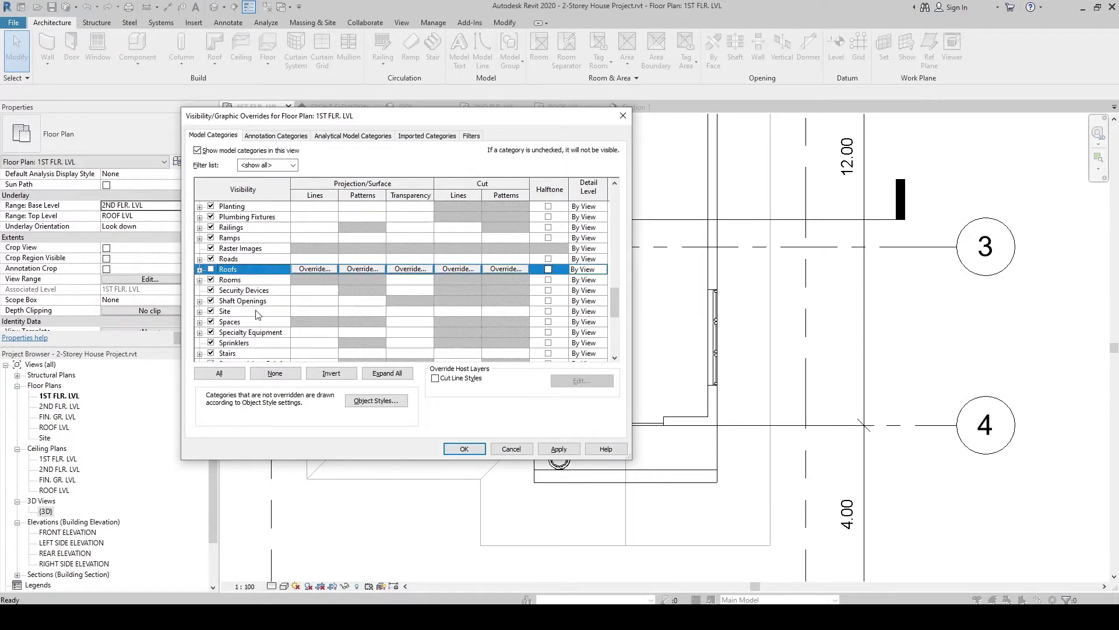
{"action": "left_click", "coordinate": [461, 449]}
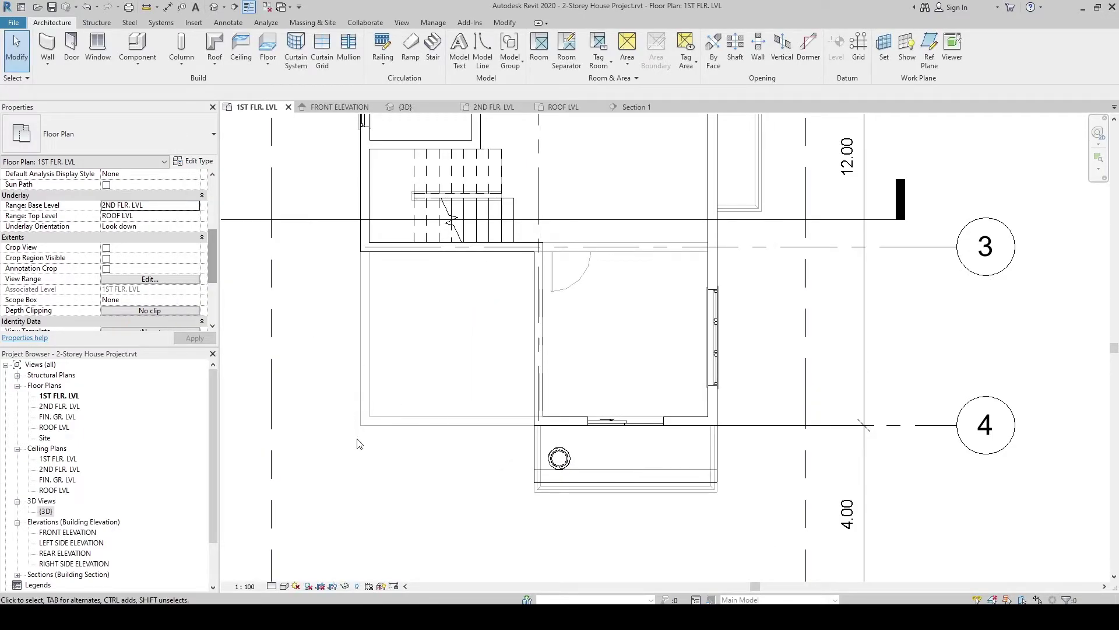
Step: Move the round porch column closer to the front-left corner, its centre about 0.46 m from the porch's left edge
{"action": "middle_click_drag", "start_coordinate": [471, 410], "coordinate": [445, 412]}
{"action": "scroll", "coordinate": [455, 427], "scroll_direction": "up", "scroll_amount": 2}
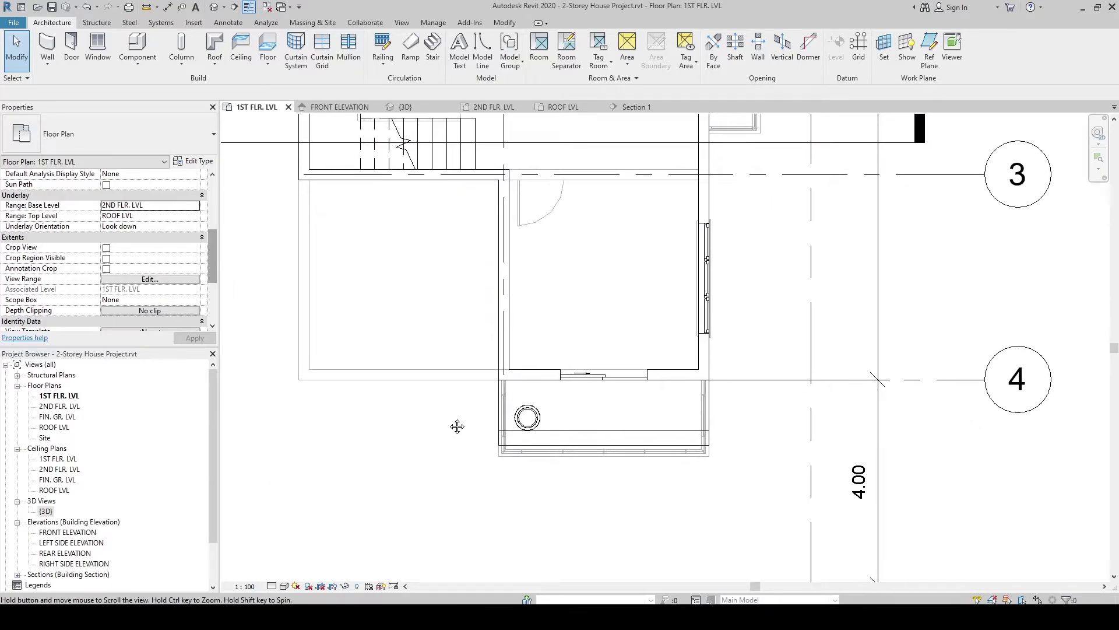
{"action": "middle_click_drag", "start_coordinate": [363, 329], "coordinate": [414, 338]}
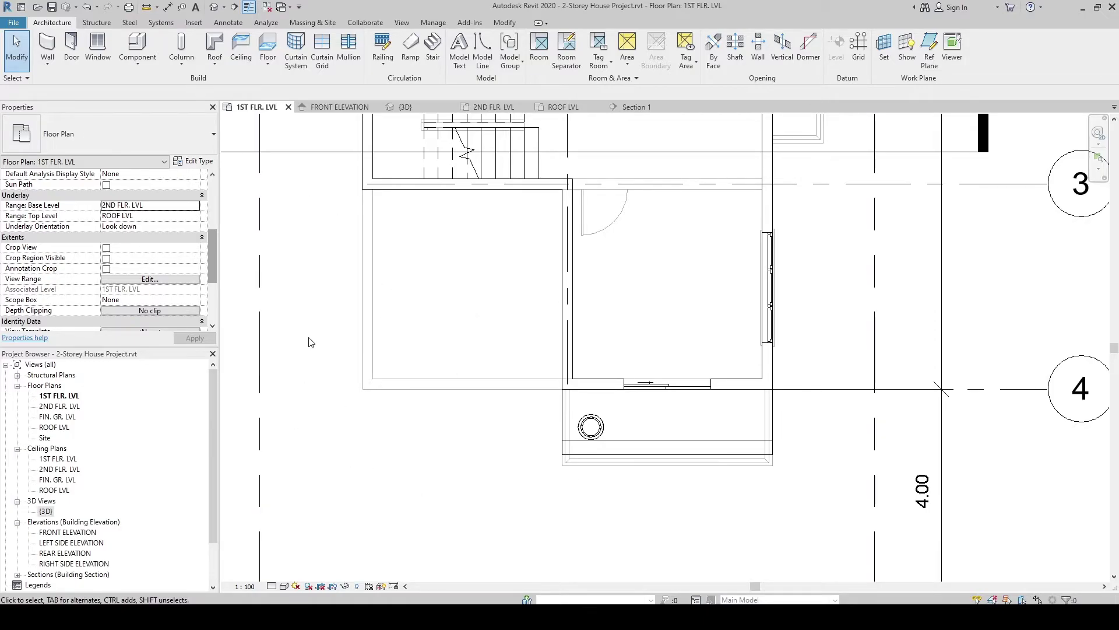
{"action": "scroll", "coordinate": [358, 502], "scroll_direction": "down", "scroll_amount": 2}
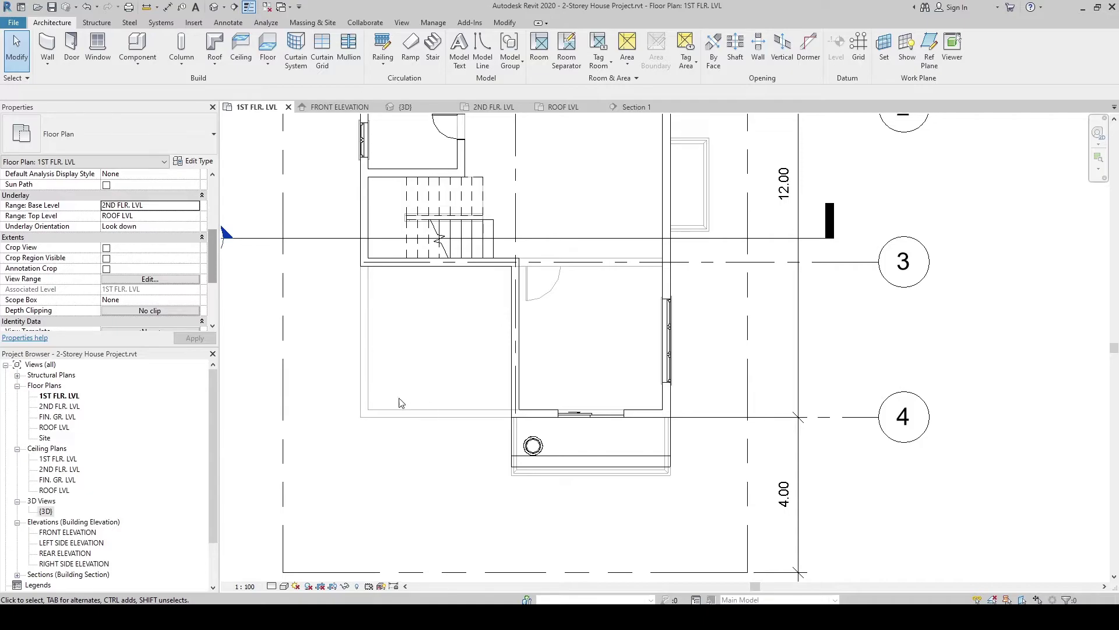
{"action": "scroll", "coordinate": [455, 438], "scroll_direction": "up", "scroll_amount": 5}
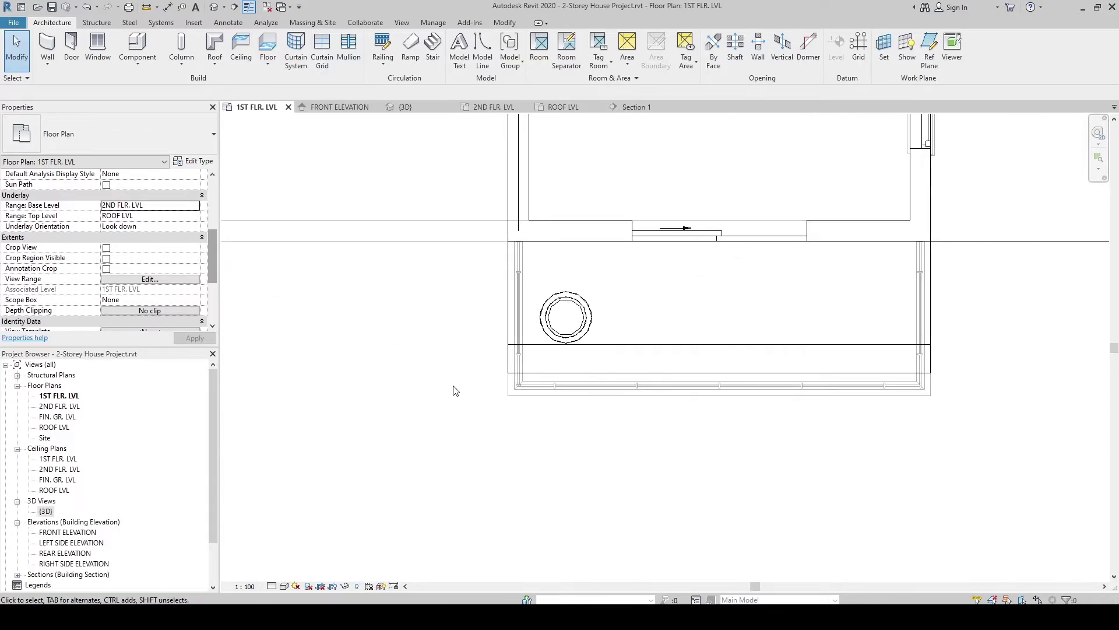
{"action": "left_click", "coordinate": [483, 317]}
{"action": "scroll", "coordinate": [475, 327], "scroll_direction": "up", "scroll_amount": 2}
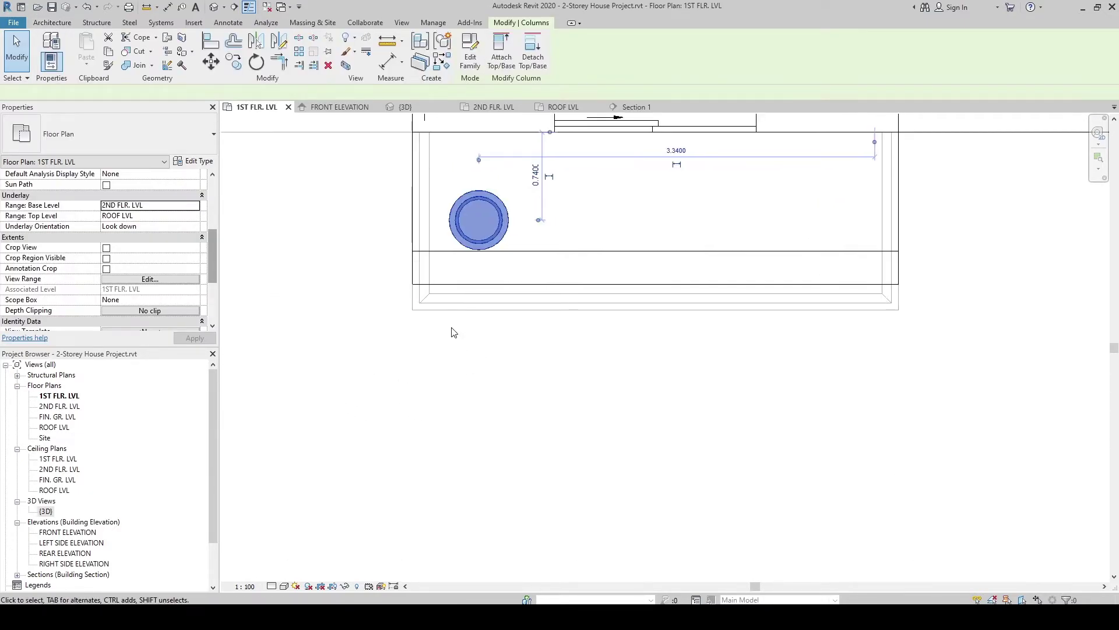
{"action": "scroll", "coordinate": [463, 228], "scroll_direction": "up", "scroll_amount": 2}
{"action": "middle_click_drag", "start_coordinate": [491, 215], "coordinate": [492, 203]}
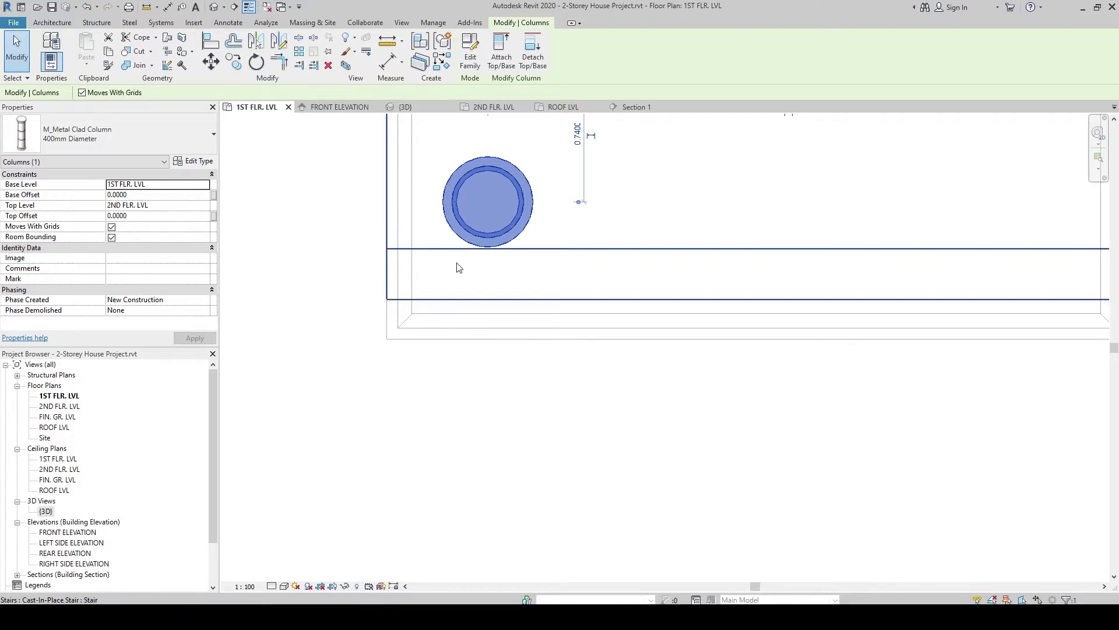
{"action": "left_click_drag", "start_coordinate": [484, 202], "coordinate": [441, 268]}
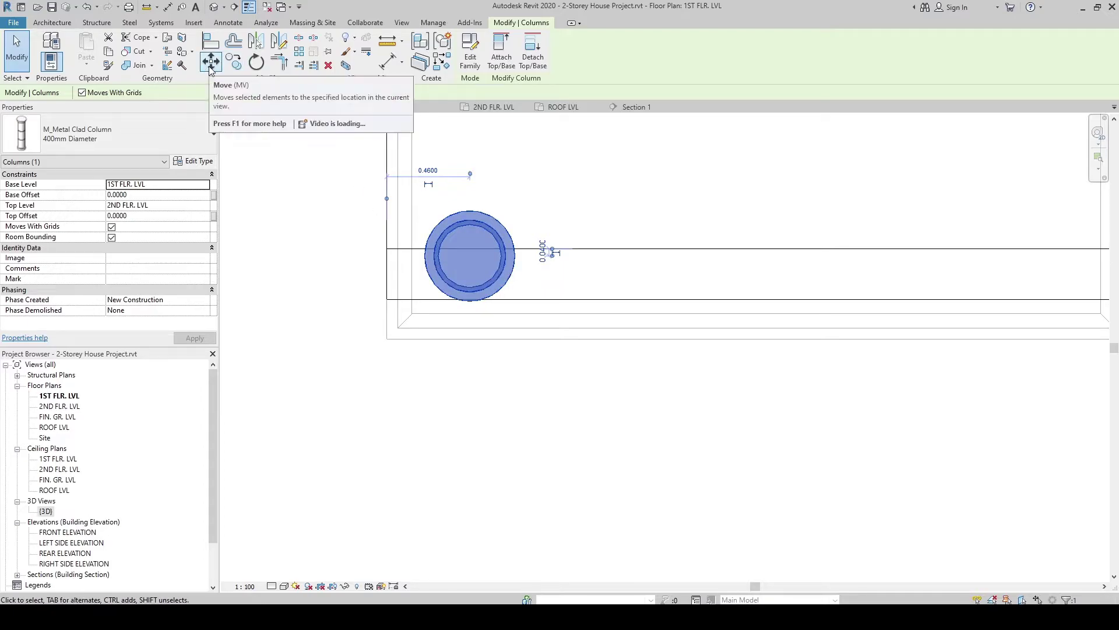
Step: Move the column left until its outer edge meets the inner line of the balcony's left top rail
{"action": "scroll", "coordinate": [352, 271], "scroll_direction": "up", "scroll_amount": 1}
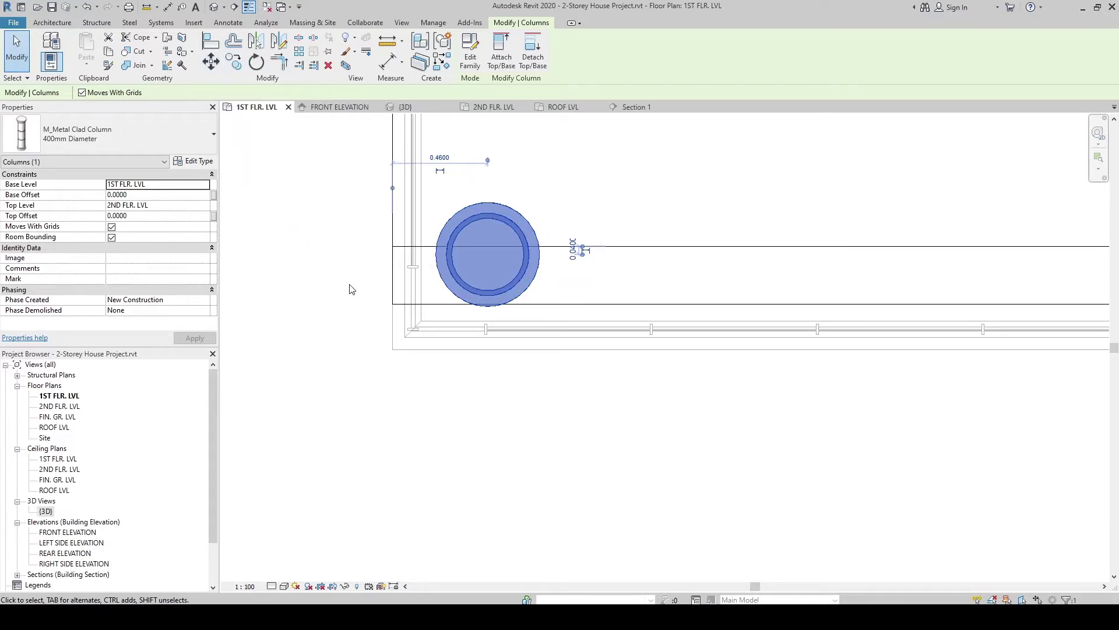
{"action": "key", "text": "m"}
{"action": "key", "text": "v"}
{"action": "scroll", "coordinate": [426, 289], "scroll_direction": "up", "scroll_amount": 2}
{"action": "left_click", "coordinate": [432, 286]}
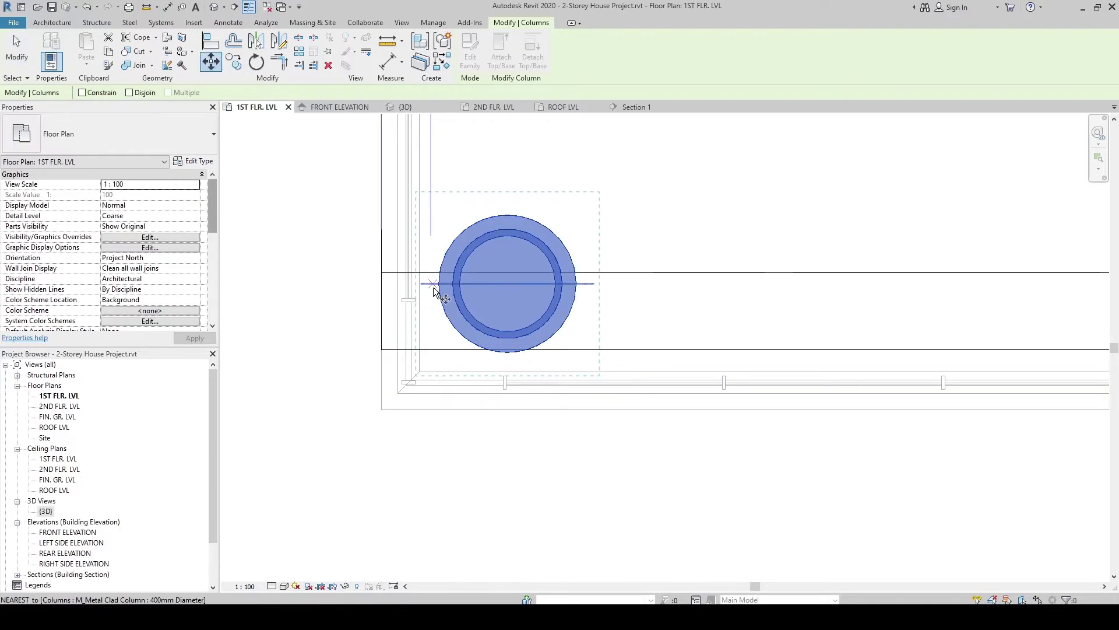
{"action": "scroll", "coordinate": [432, 286], "scroll_direction": "up", "scroll_amount": 2}
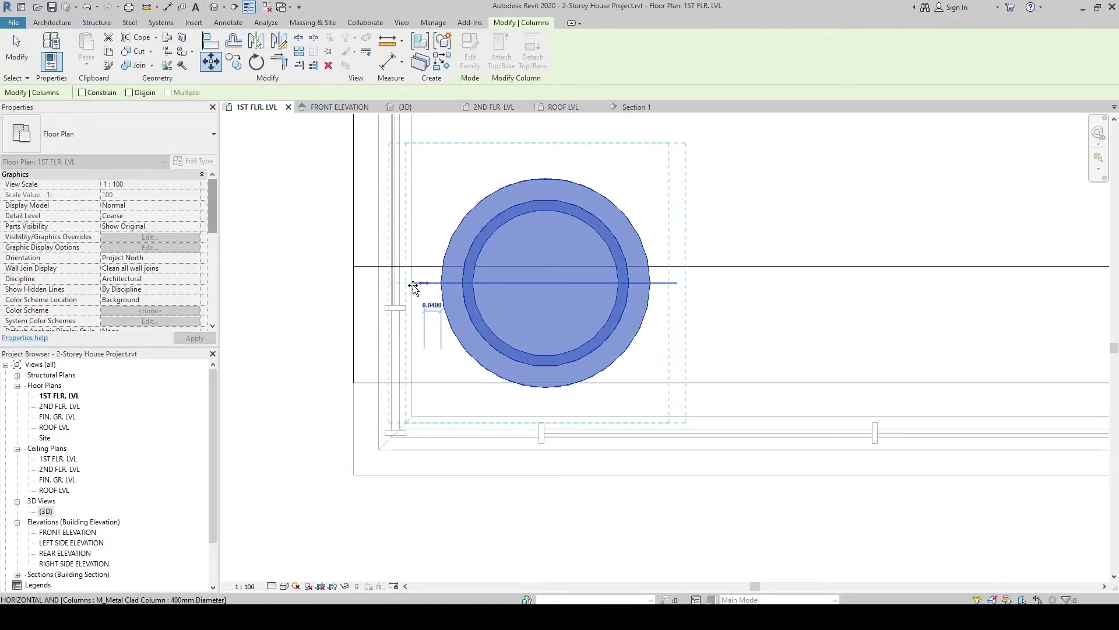
{"action": "scroll", "coordinate": [411, 284], "scroll_direction": "up", "scroll_amount": 4}
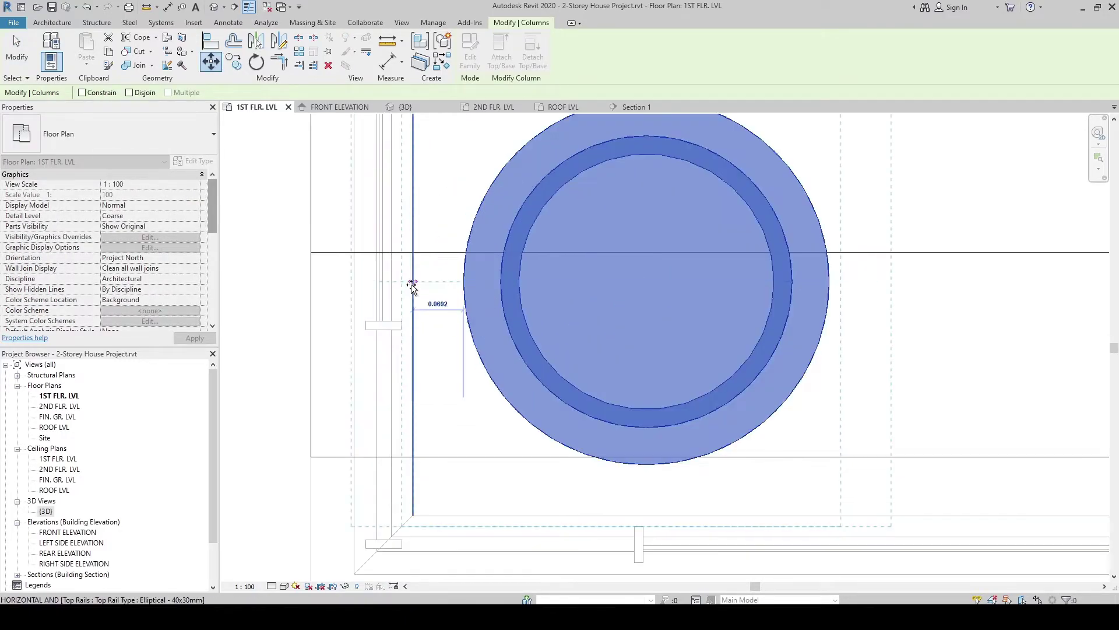
{"action": "left_click", "coordinate": [415, 282]}
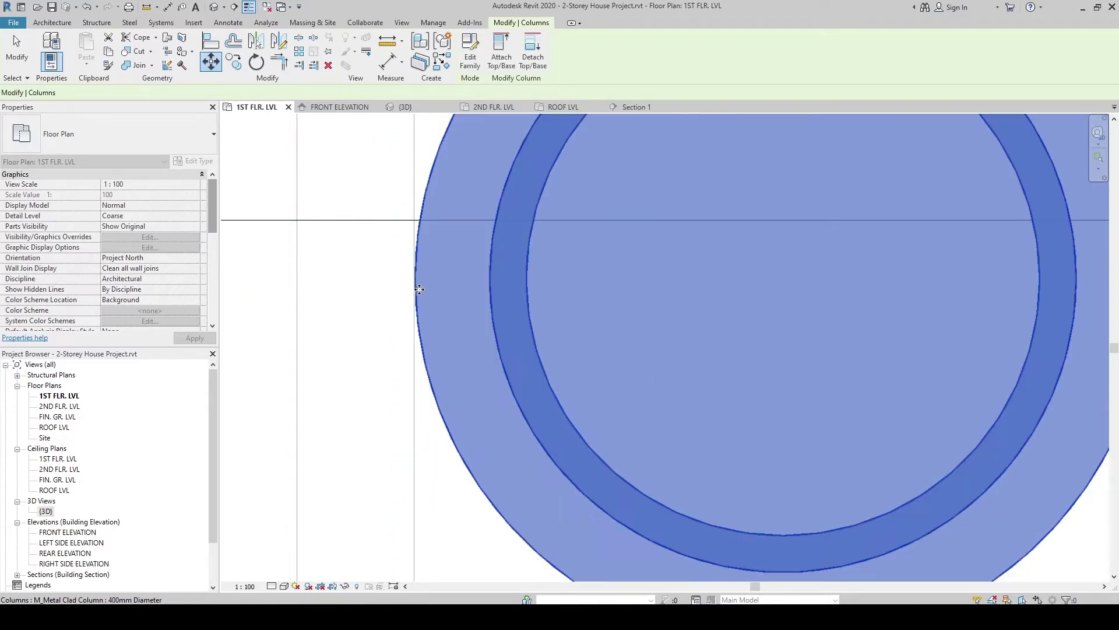
{"action": "scroll", "coordinate": [418, 285], "scroll_direction": "down", "scroll_amount": 4}
{"action": "scroll", "coordinate": [422, 290], "scroll_direction": "down", "scroll_amount": 1}
{"action": "scroll", "coordinate": [440, 236], "scroll_direction": "up", "scroll_amount": 1}
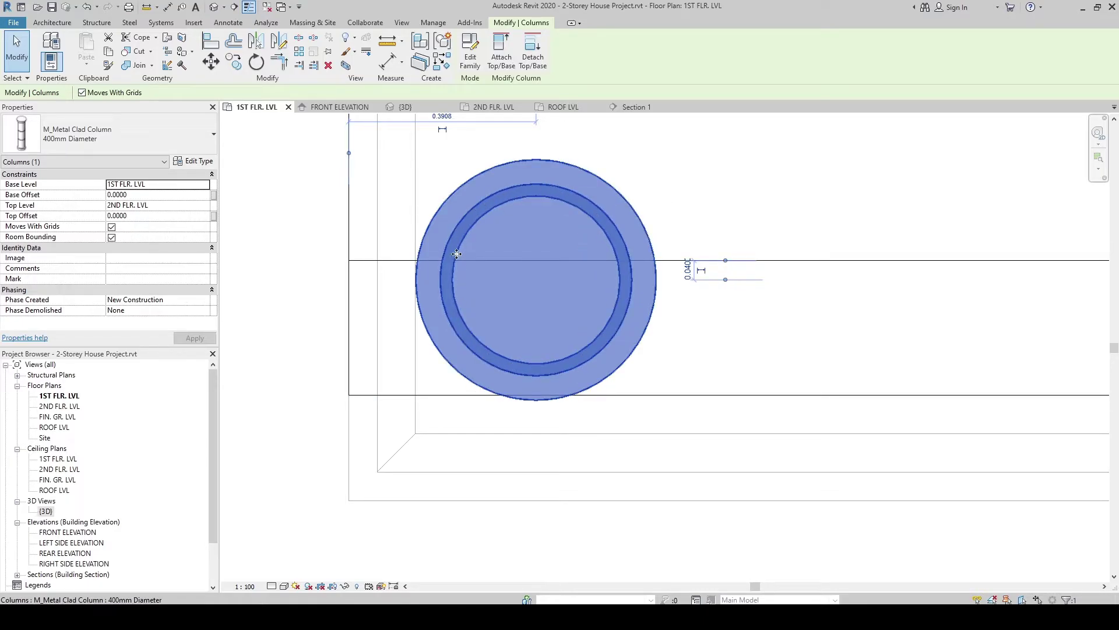
Step: Move the column straight toward the front until its outer edge meets the front top rail's inner line
{"action": "middle_click_drag", "start_coordinate": [490, 330], "coordinate": [486, 302]}
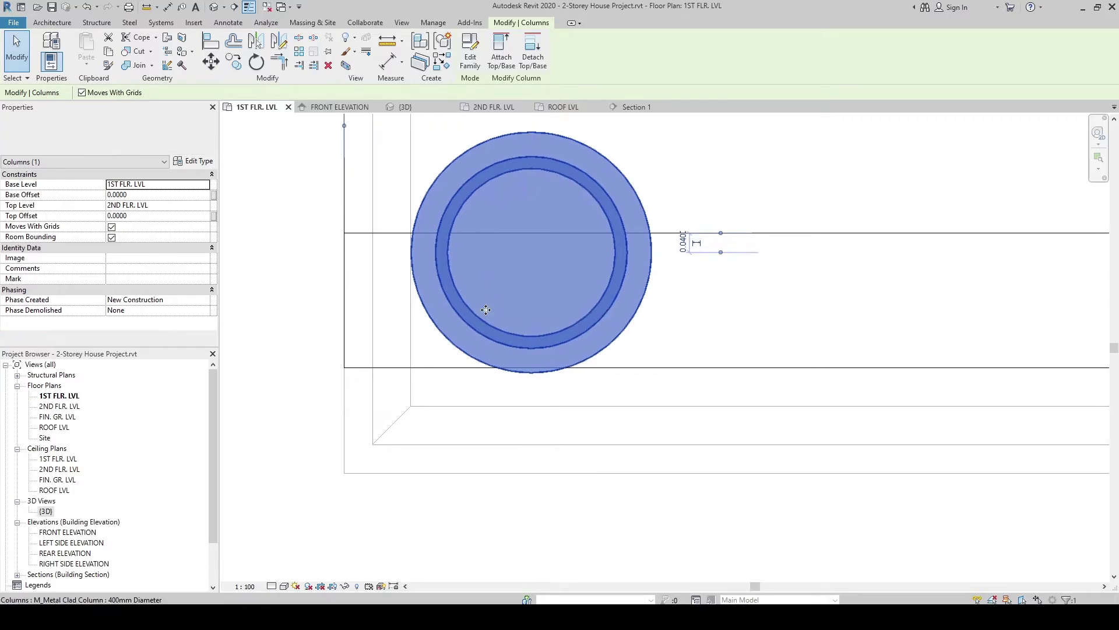
{"action": "key", "text": "m"}
{"action": "key", "text": "v"}
{"action": "left_click", "coordinate": [531, 371]}
{"action": "left_click", "coordinate": [531, 402]}
{"action": "scroll", "coordinate": [312, 368], "scroll_direction": "down", "scroll_amount": 2}
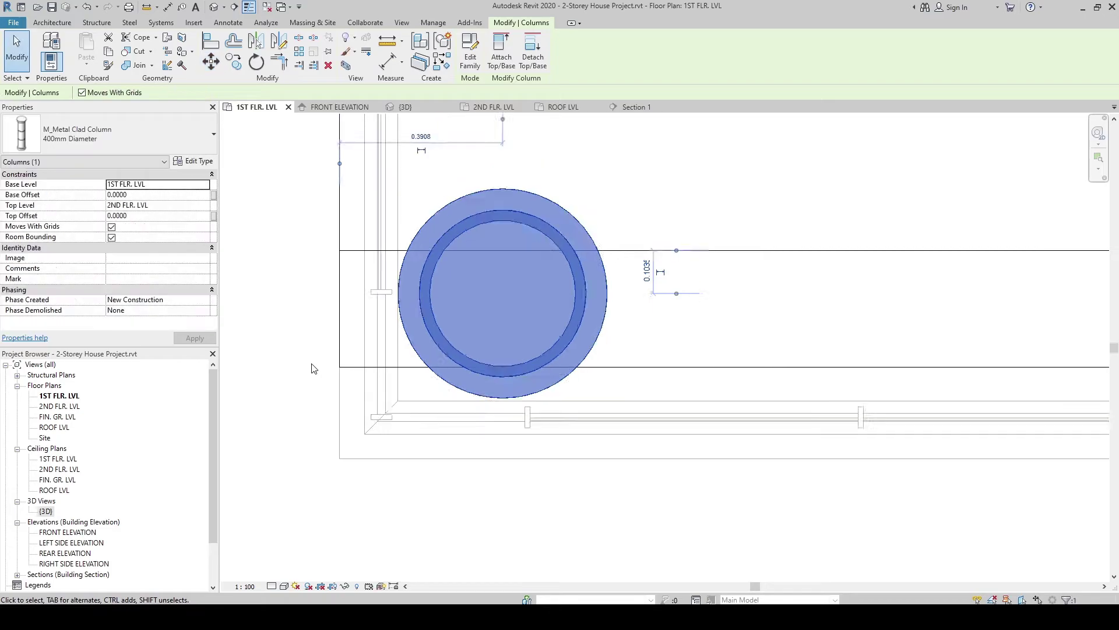
Step: Shift the column further left so its middle ring's left point aligns with the side top rail's inner line
{"action": "scroll", "coordinate": [374, 344], "scroll_direction": "up", "scroll_amount": 2}
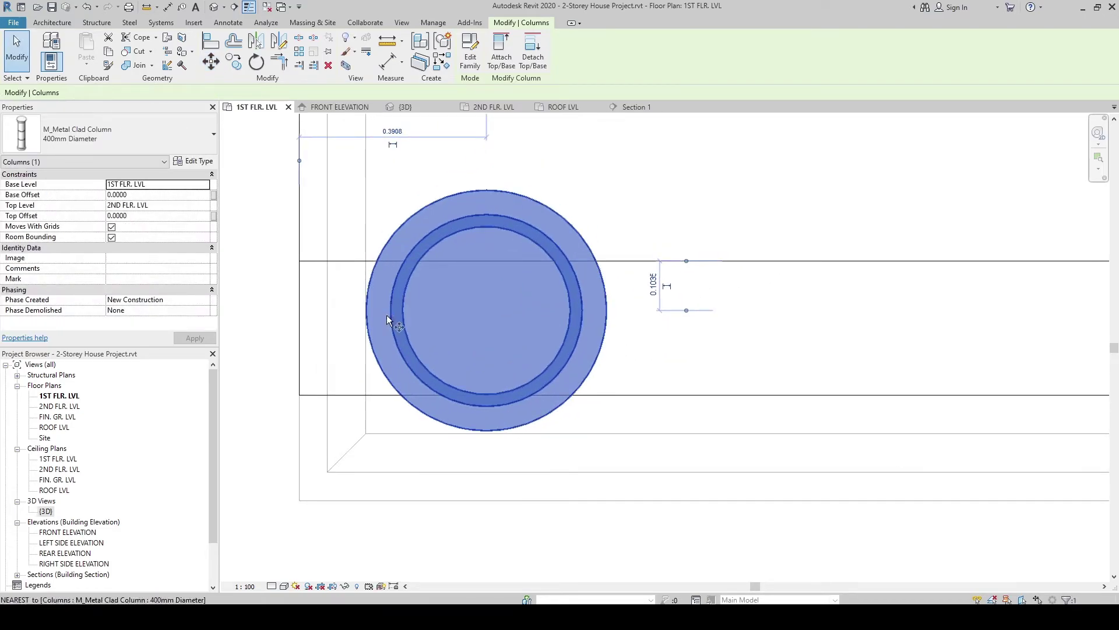
{"action": "key", "text": "m"}
{"action": "key", "text": "v"}
{"action": "left_click", "coordinate": [365, 311]}
{"action": "left_click", "coordinate": [342, 310]}
Step: Shift the column further forward so its middle ring's lowest point meets the front top rail's inner line, and deselect it
{"action": "middle_click_drag", "start_coordinate": [422, 375], "coordinate": [426, 318]}
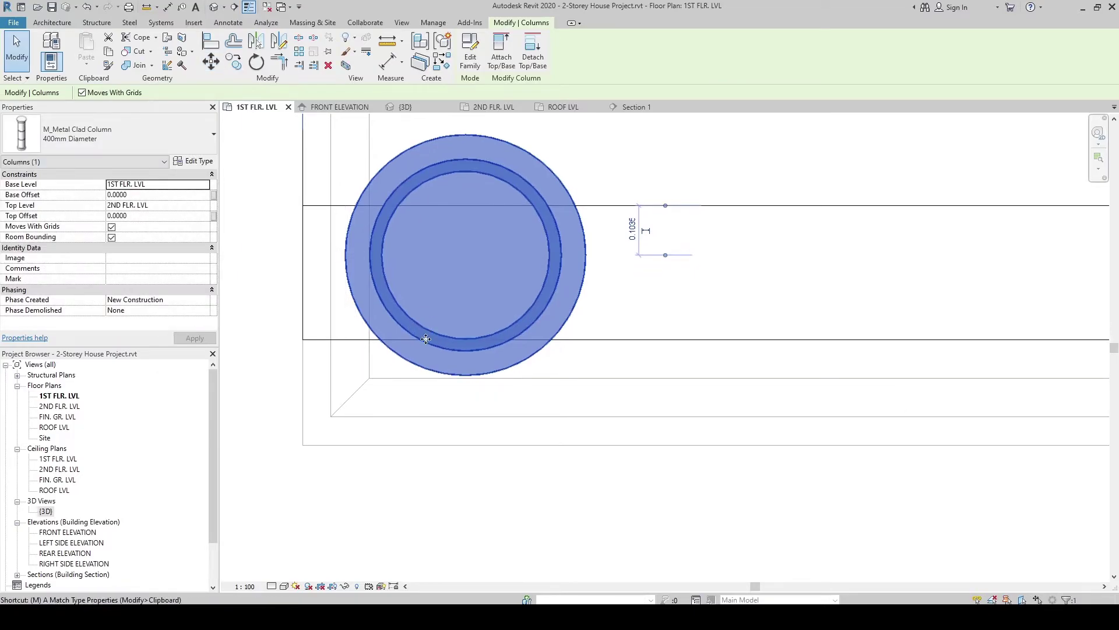
{"action": "key", "text": "m"}
{"action": "key", "text": "v"}
{"action": "left_click", "coordinate": [467, 351]}
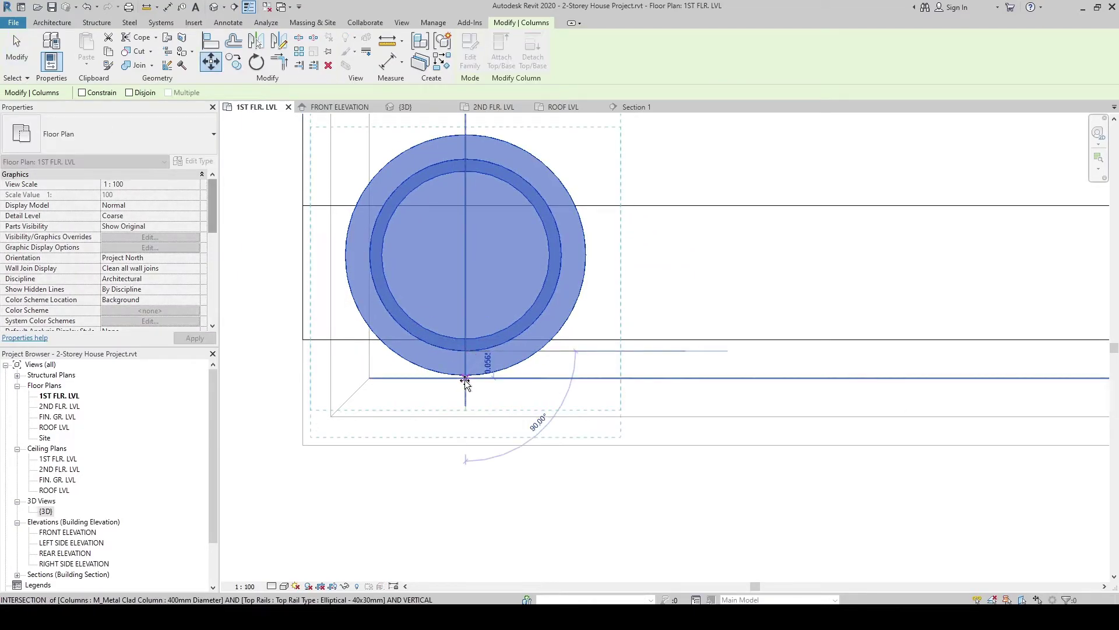
{"action": "left_click", "coordinate": [465, 379]}
{"action": "left_click", "coordinate": [377, 277]}
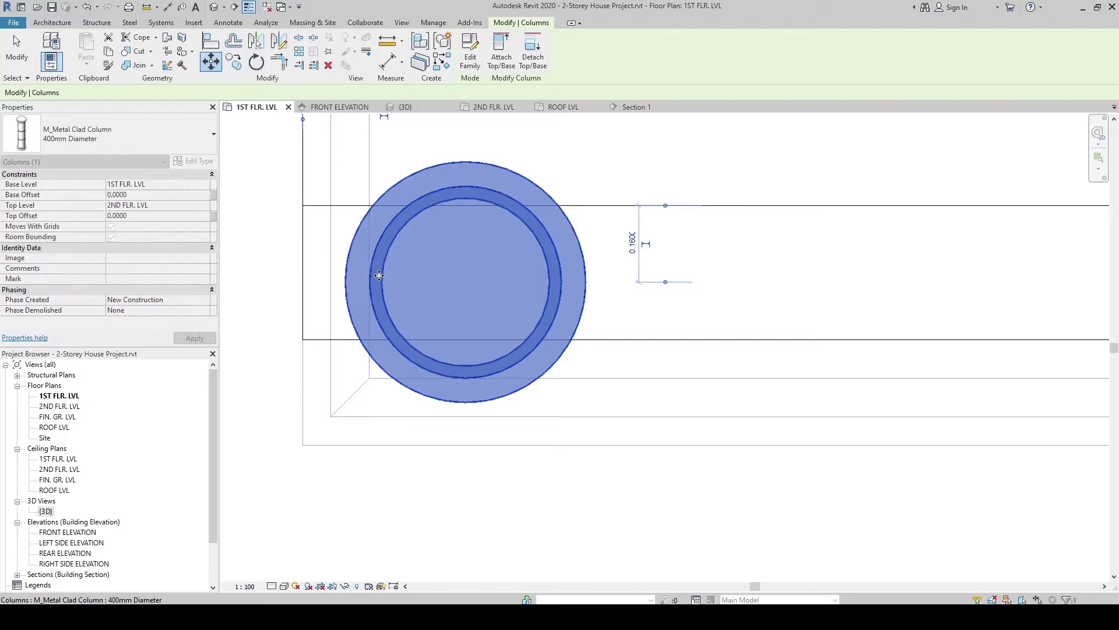
{"action": "key", "text": "Escape"}
{"action": "scroll", "coordinate": [482, 279], "scroll_direction": "down", "scroll_amount": 4}
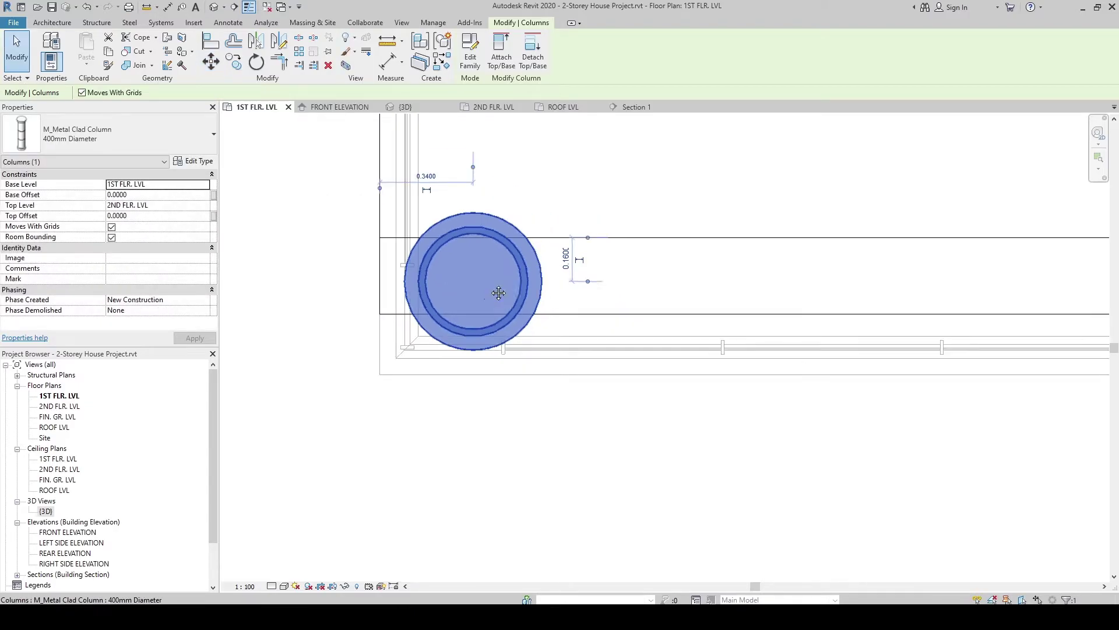
{"action": "key", "text": "Escape"}
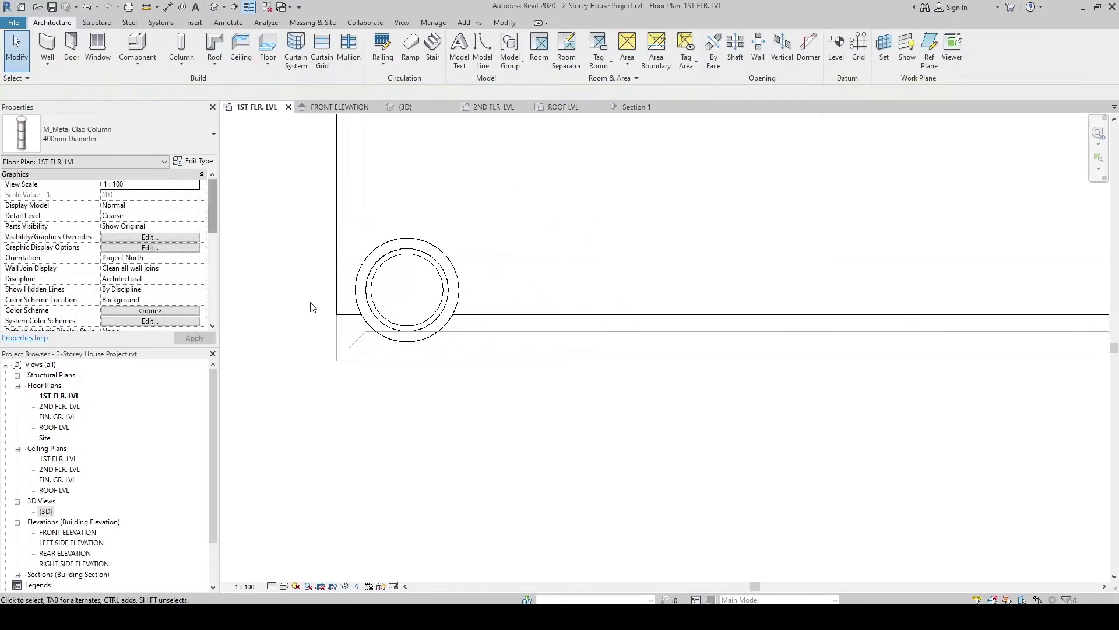
Step: Mirror the round column about the porch's vertical centre line to create a matching column at the front-right corner
{"action": "scroll", "coordinate": [364, 358], "scroll_direction": "down", "scroll_amount": 2}
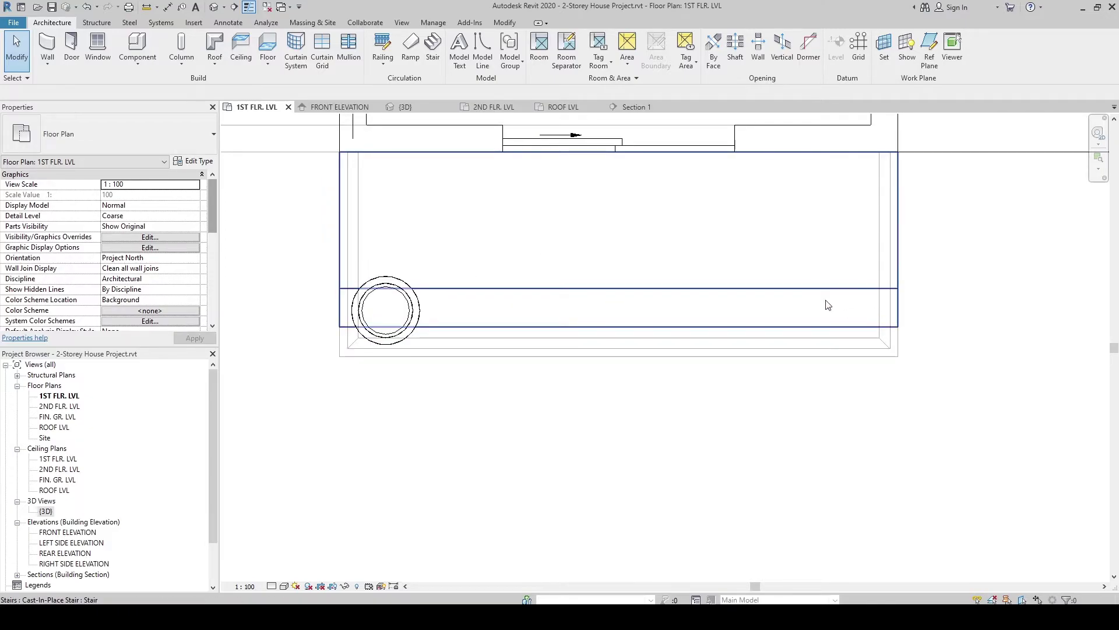
{"action": "scroll", "coordinate": [669, 307], "scroll_direction": "up", "scroll_amount": 1}
{"action": "scroll", "coordinate": [650, 332], "scroll_direction": "down", "scroll_amount": 2}
{"action": "scroll", "coordinate": [610, 243], "scroll_direction": "up", "scroll_amount": 1, "text": "ctrl"}
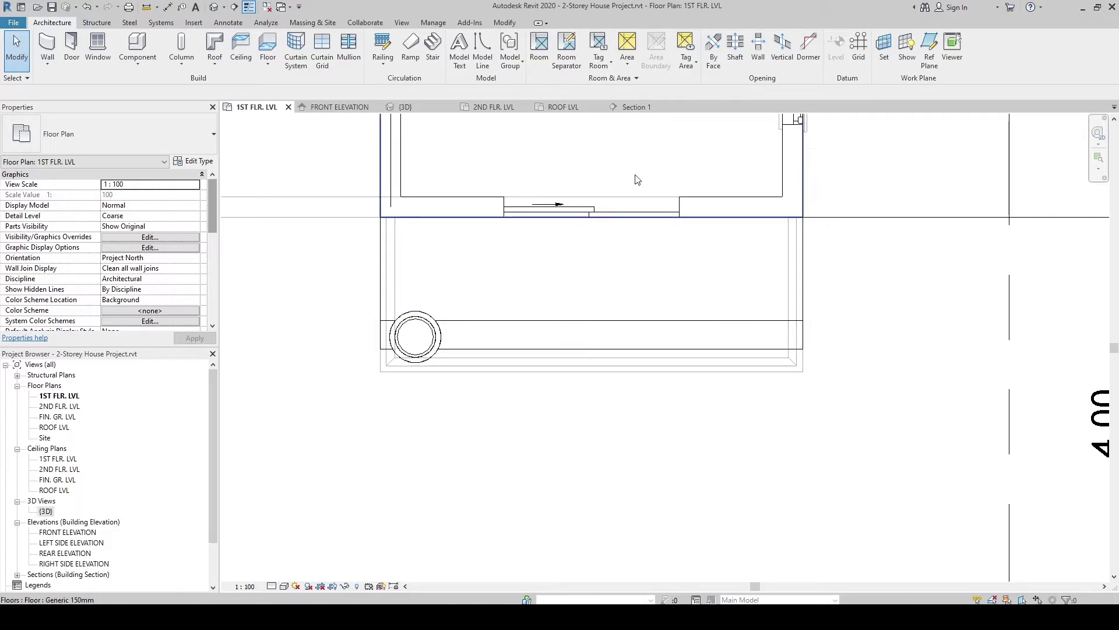
{"action": "left_click", "coordinate": [428, 328]}
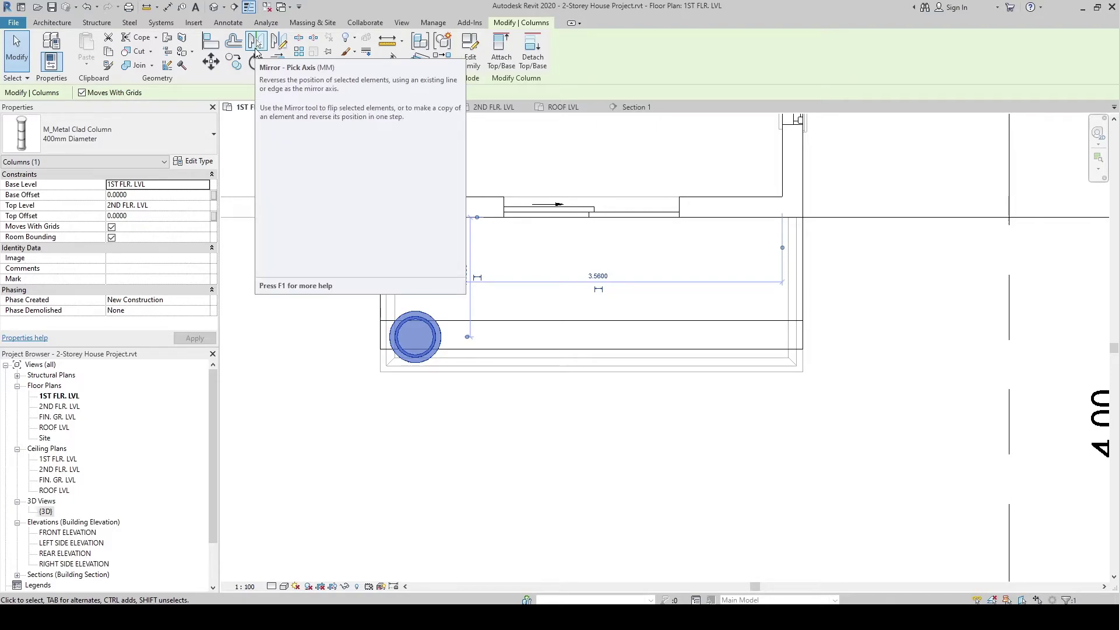
{"action": "left_click", "coordinate": [256, 46]}
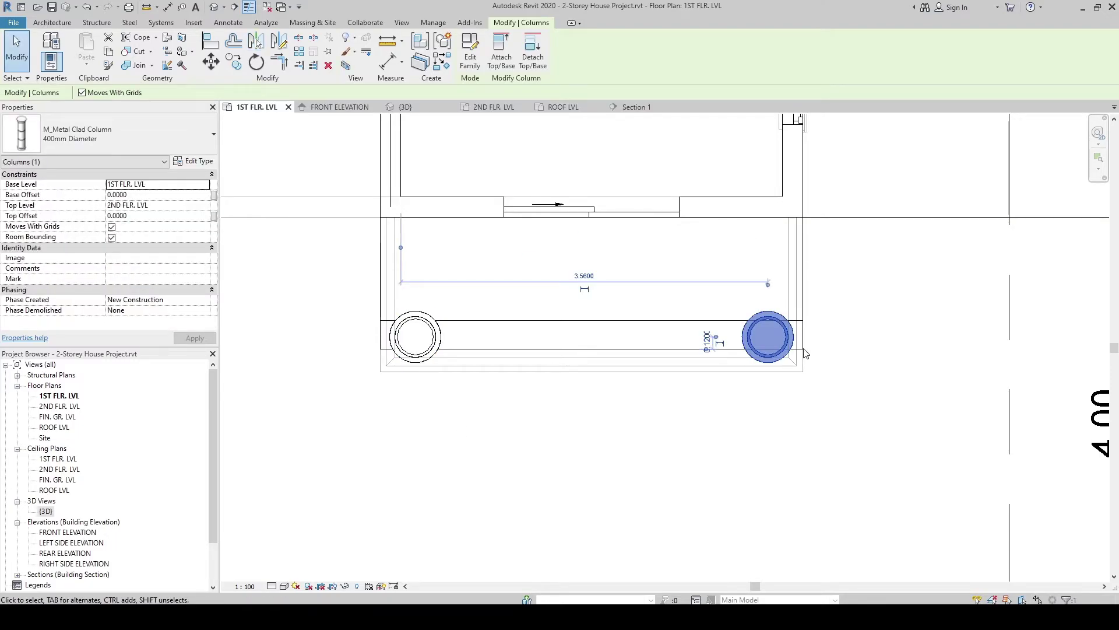
Step: Check both round porch columns in the 1ST FLR. LVL plan and in 3D, from their bases up to the balcony slab
{"action": "scroll", "coordinate": [806, 353], "scroll_direction": "up", "scroll_amount": 5}
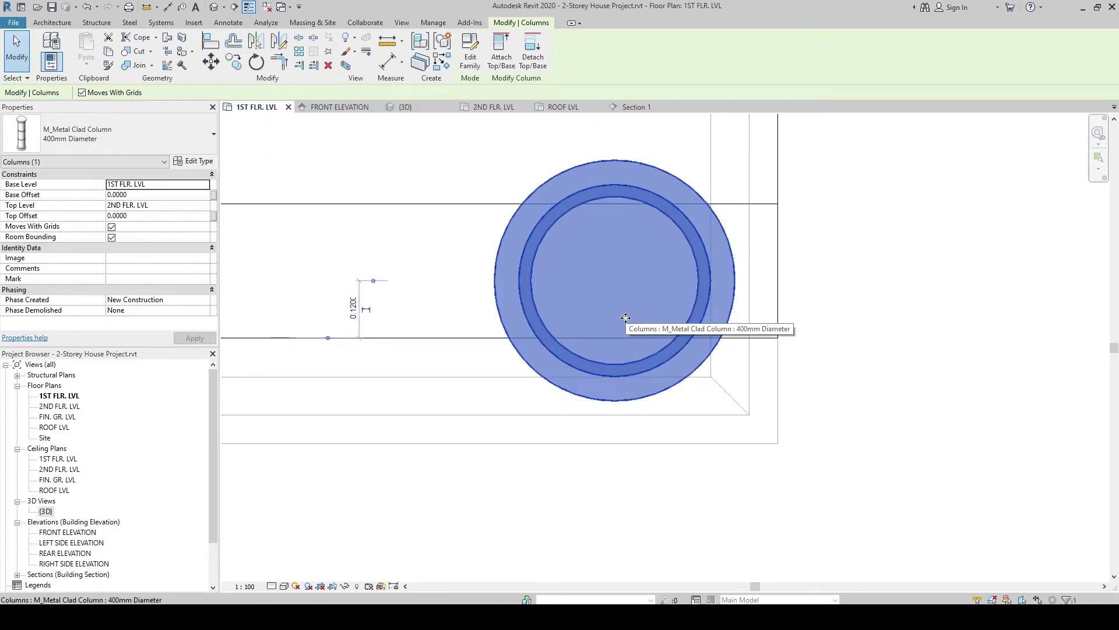
{"action": "scroll", "coordinate": [626, 318], "scroll_direction": "down", "scroll_amount": 4}
{"action": "middle_click_drag", "start_coordinate": [407, 321], "coordinate": [640, 327]}
{"action": "scroll", "coordinate": [640, 328], "scroll_direction": "down", "scroll_amount": 3}
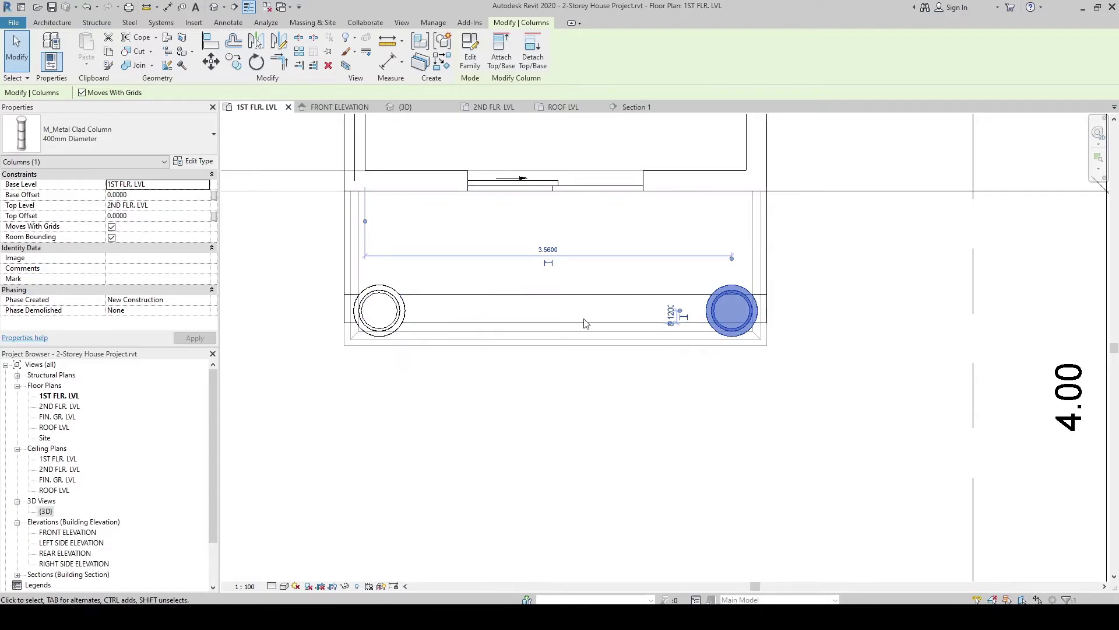
{"action": "left_click", "coordinate": [492, 379]}
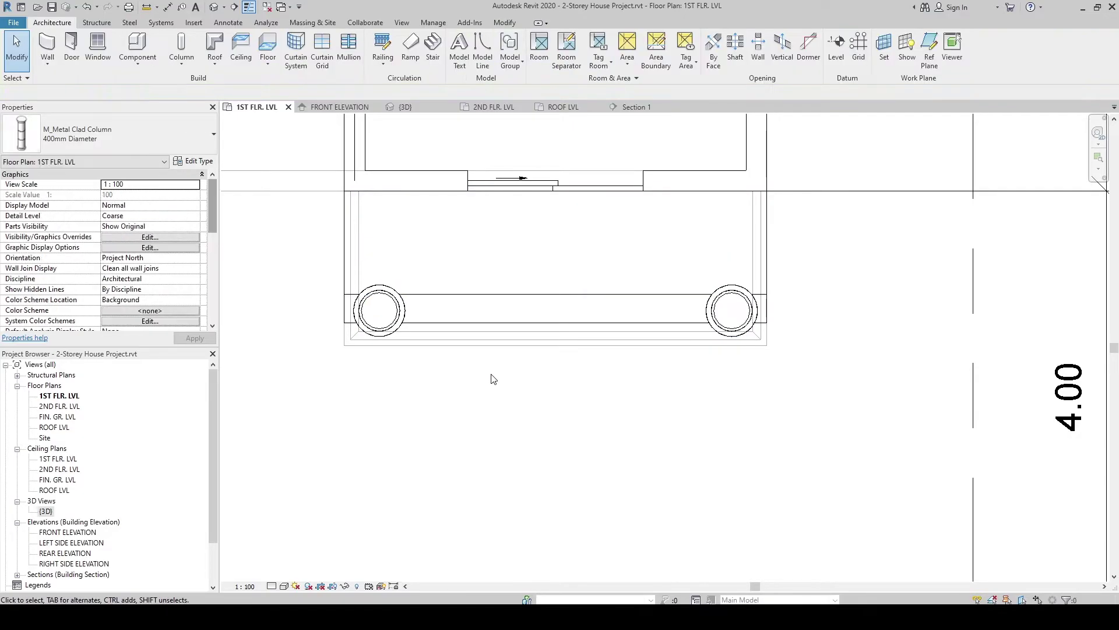
{"action": "left_click", "coordinate": [419, 106]}
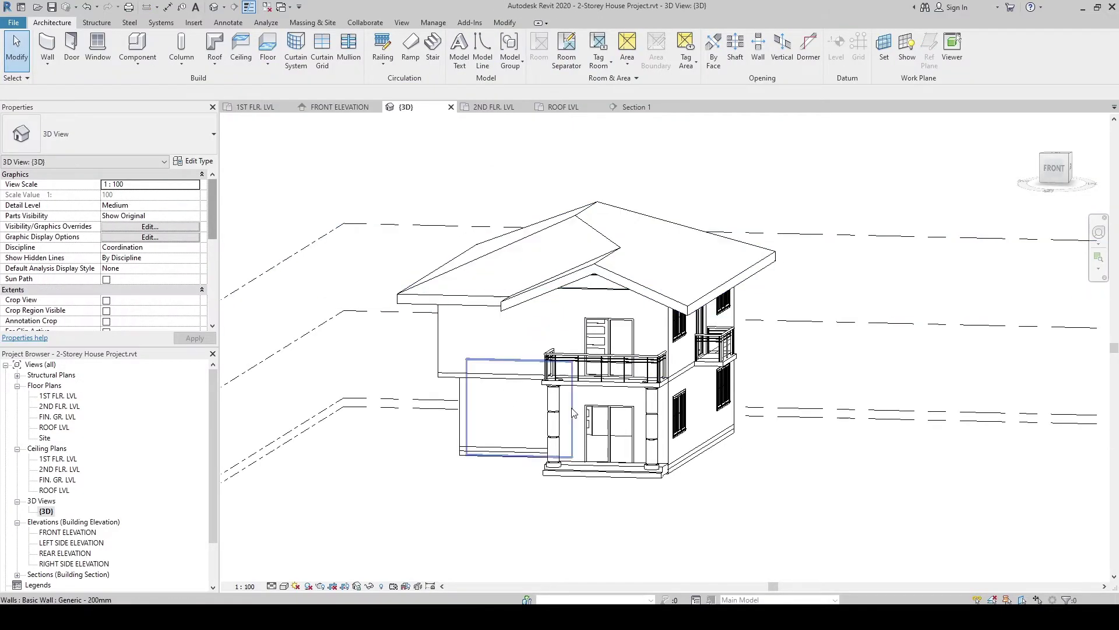
{"action": "scroll", "coordinate": [663, 452], "scroll_direction": "up", "scroll_amount": 8}
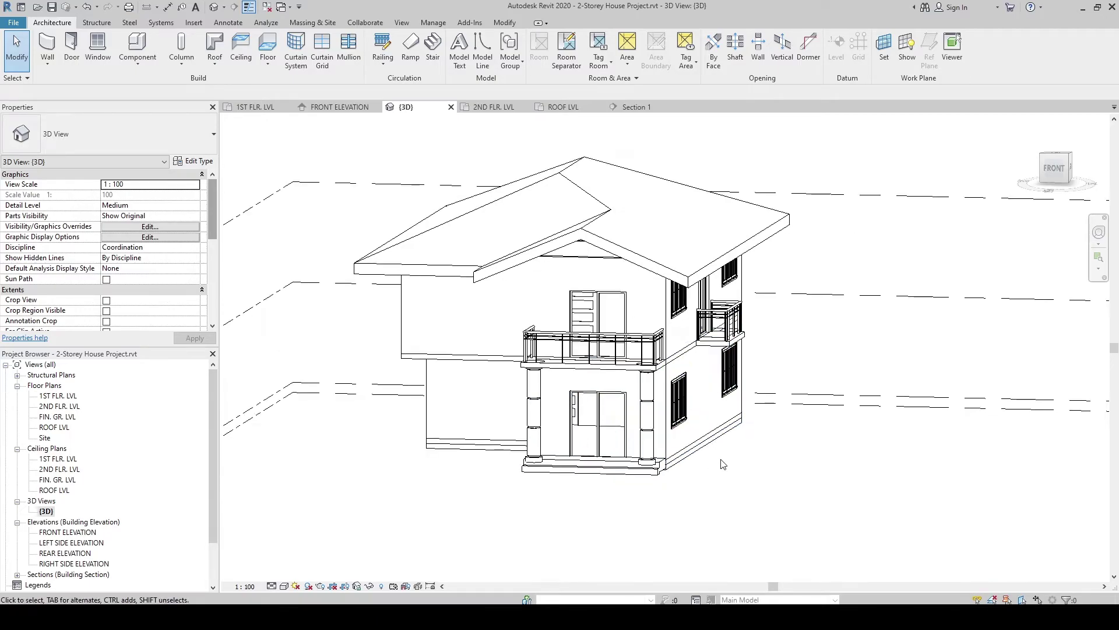
{"action": "middle_click_drag", "start_coordinate": [750, 445], "coordinate": [688, 397], "text": "shift"}
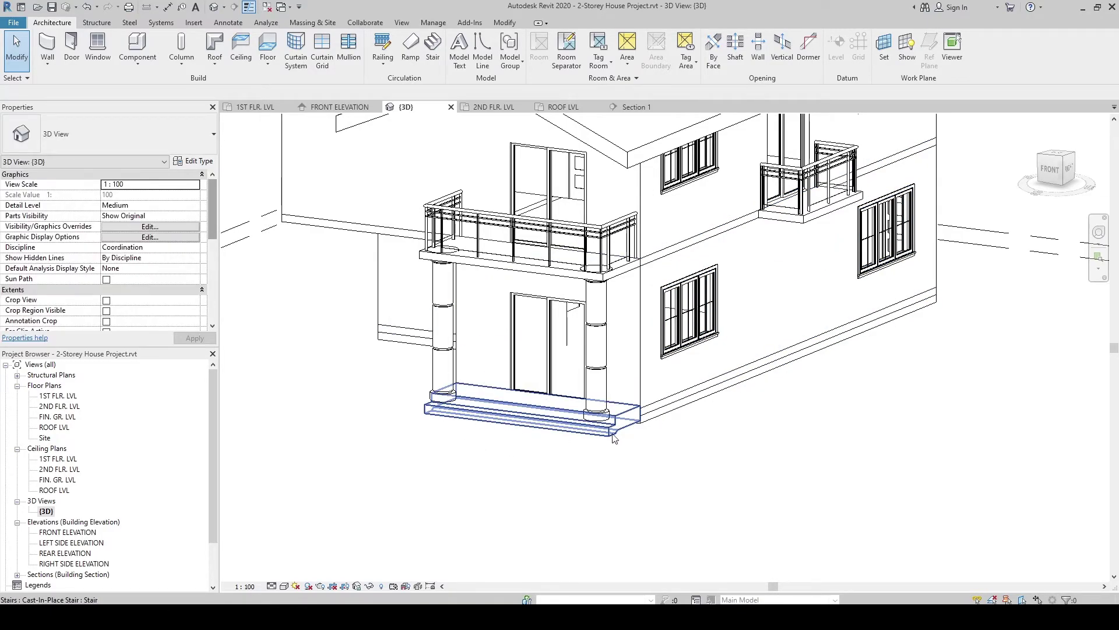
{"action": "middle_click_drag", "start_coordinate": [592, 452], "coordinate": [602, 449]}
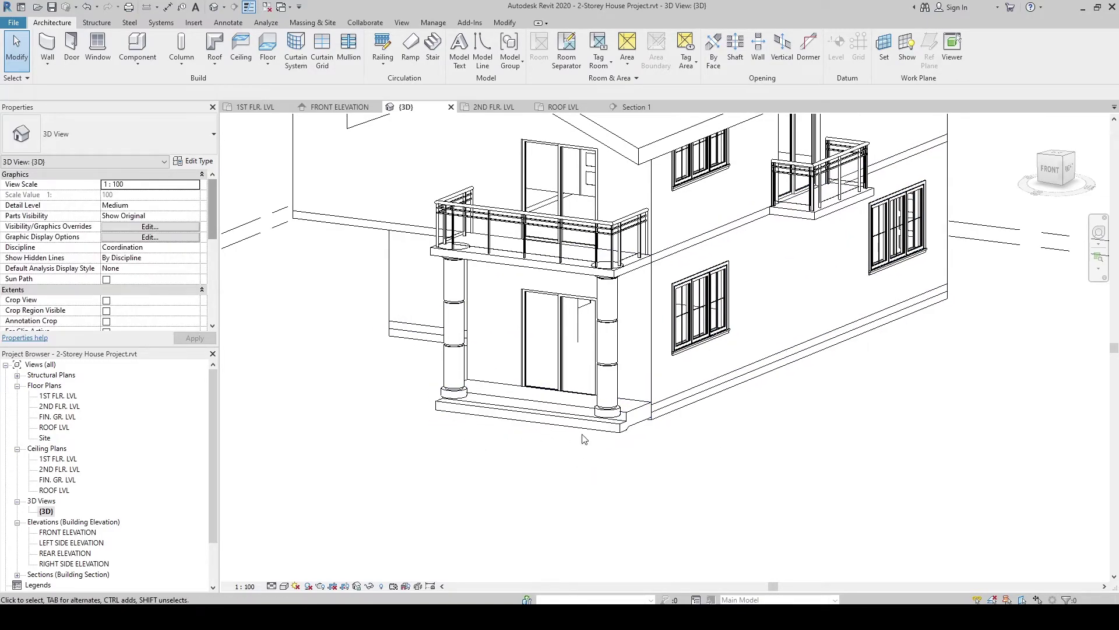
{"action": "scroll", "coordinate": [606, 276], "scroll_direction": "up", "scroll_amount": 5}
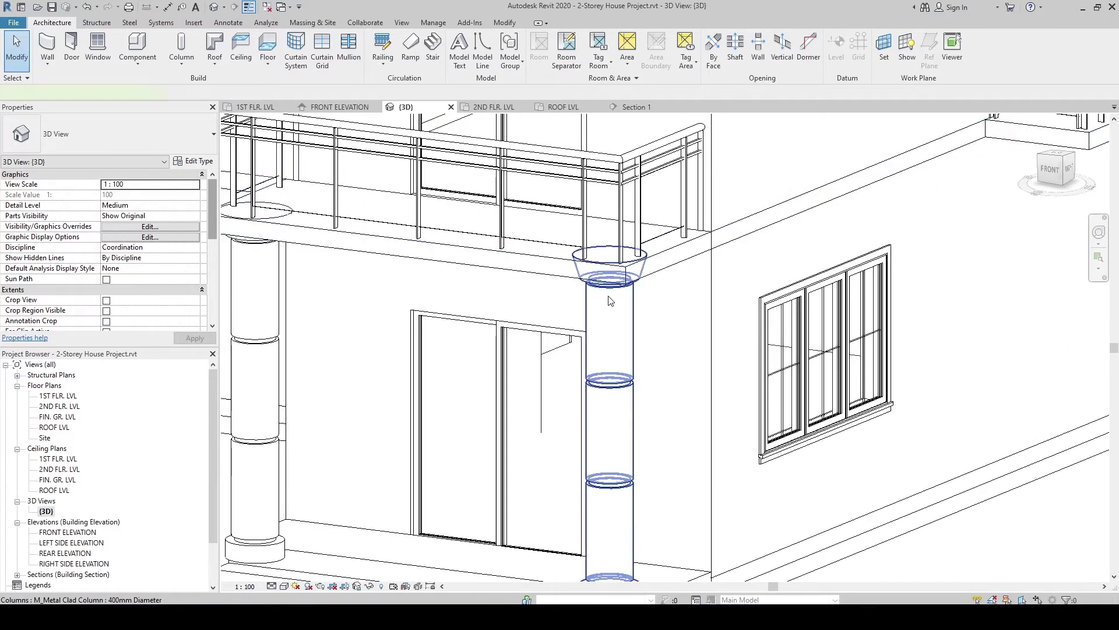
Step: Check the balcony floor's type, and set the left porch column's top offset to -0.1500 so it stops beneath the slab
{"action": "left_click", "coordinate": [604, 251]}
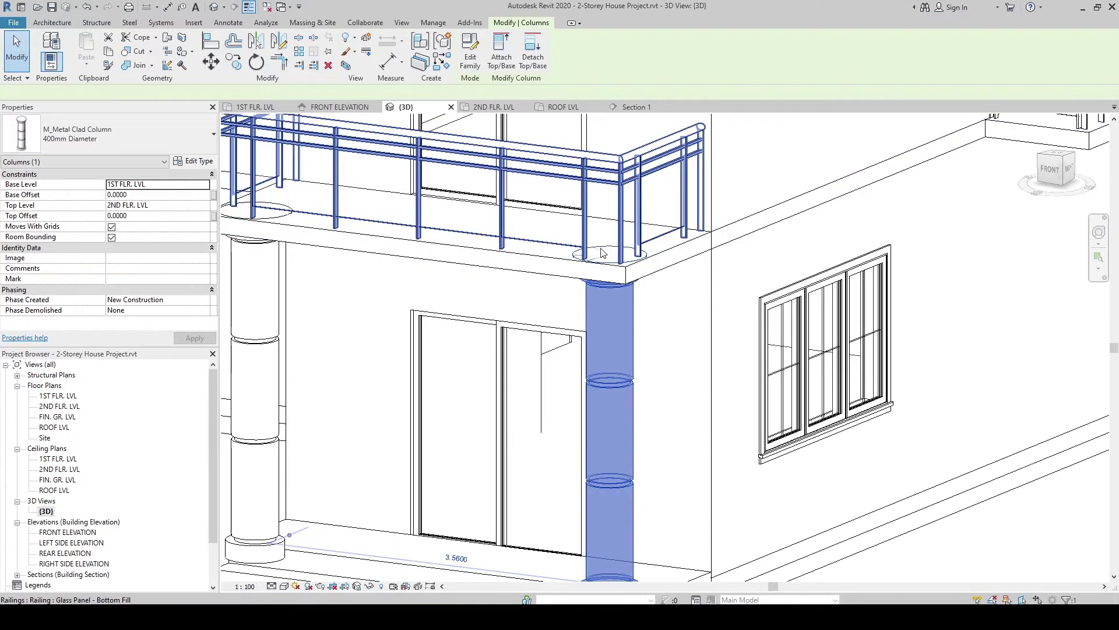
{"action": "scroll", "coordinate": [580, 254], "scroll_direction": "down", "scroll_amount": 2}
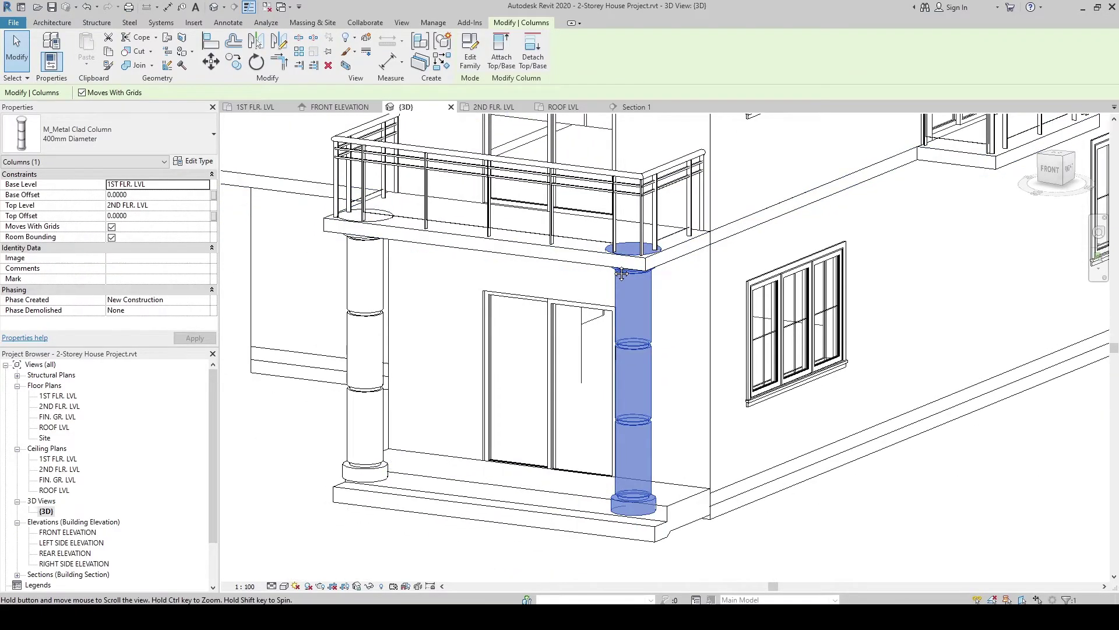
{"action": "left_click", "coordinate": [471, 245]}
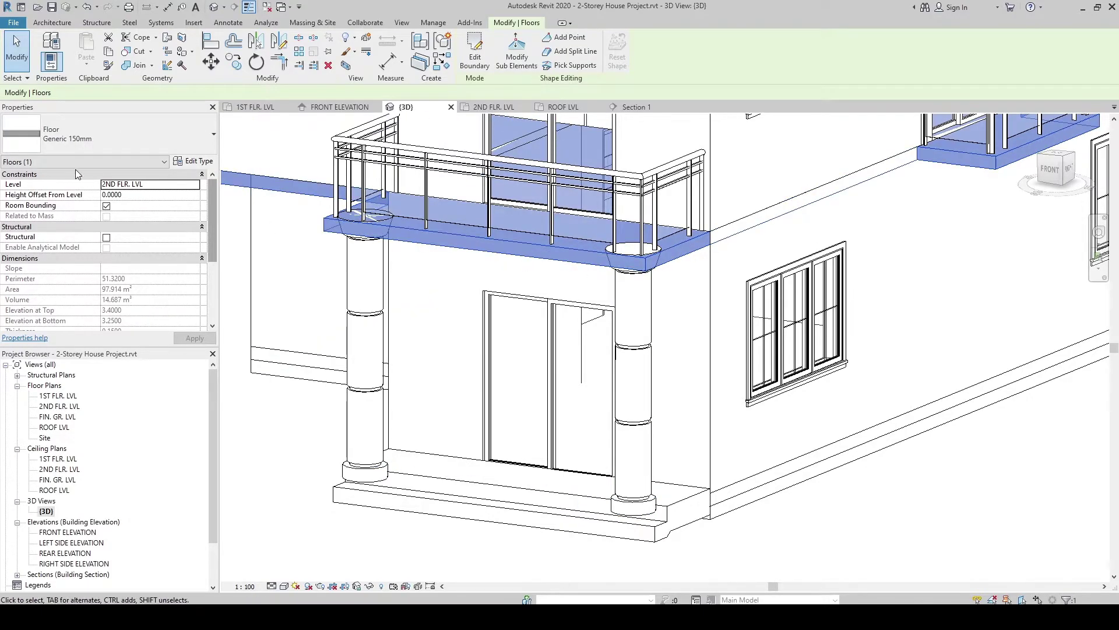
{"action": "key", "text": "Escape"}
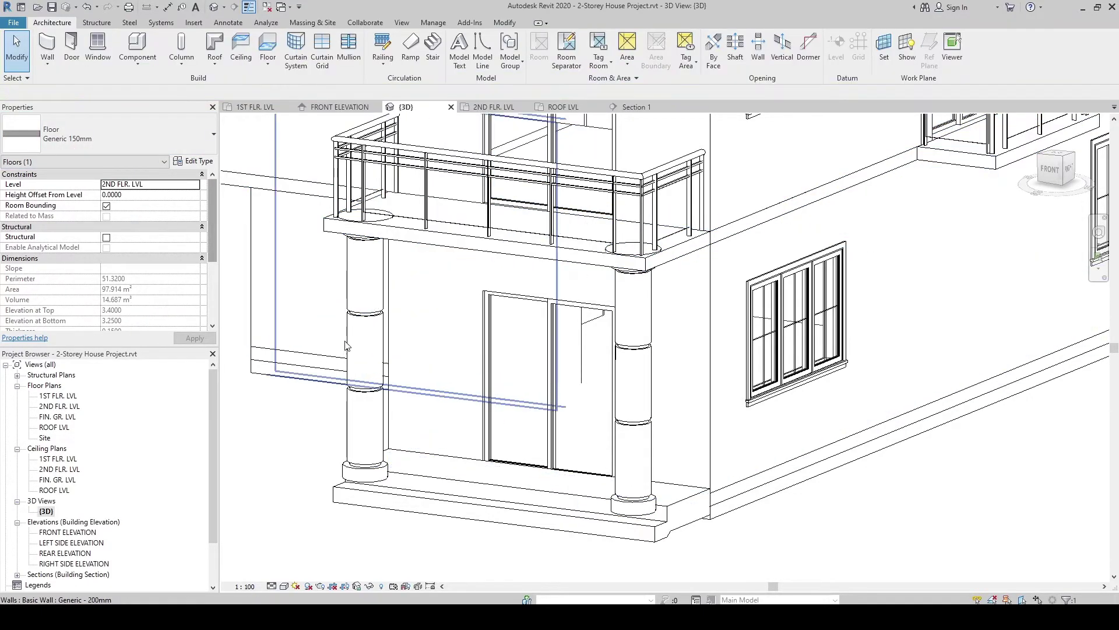
{"action": "left_click", "coordinate": [356, 339]}
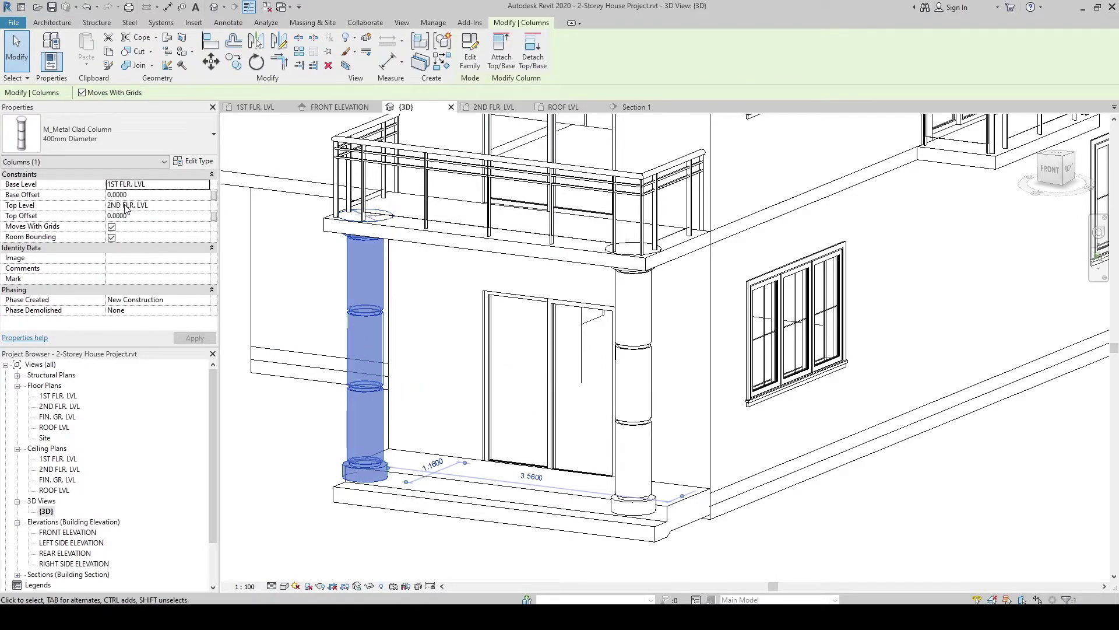
{"action": "left_click", "coordinate": [140, 217]}
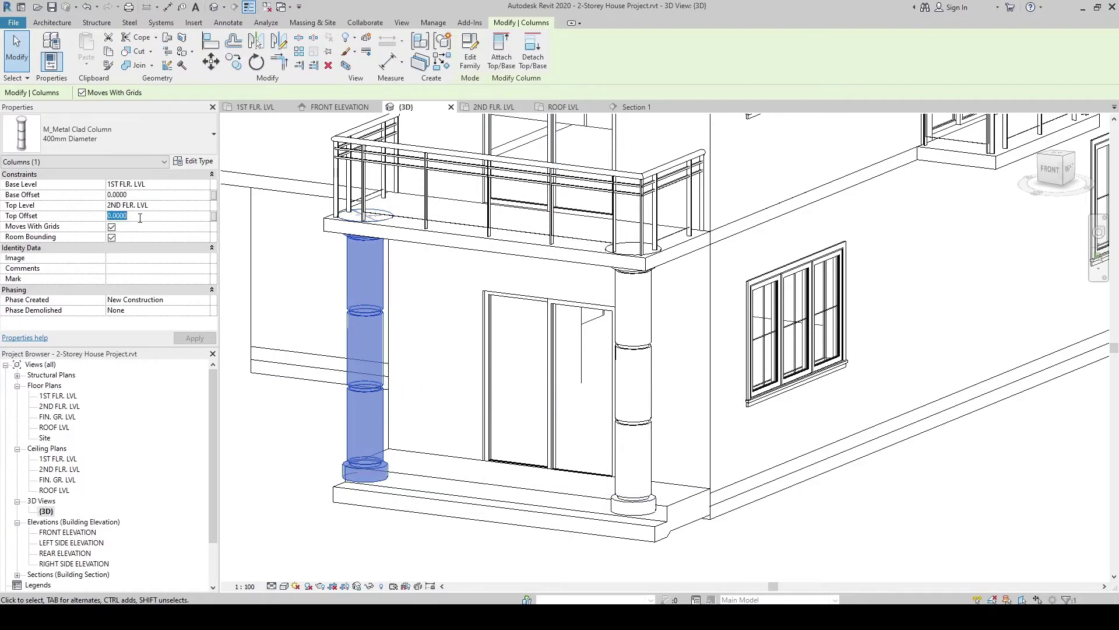
{"action": "type", "text": "-.150"}
{"action": "key", "text": "Return"}
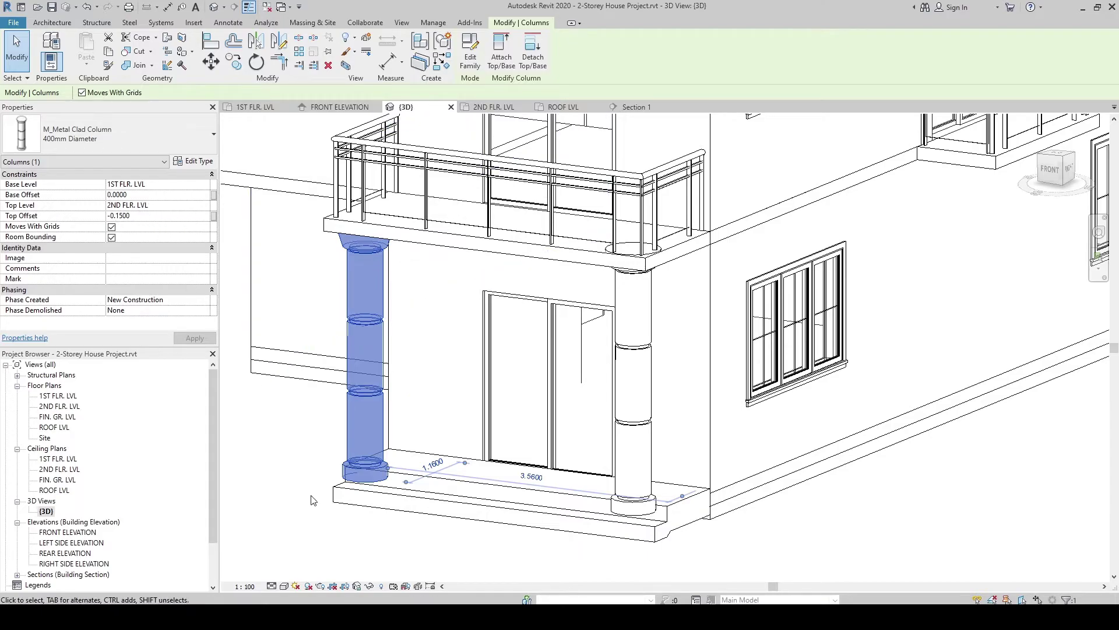
Step: Set the left porch column's base level to FIN. GR. LVL and deselect it
{"action": "left_click", "coordinate": [137, 185]}
{"action": "left_click", "coordinate": [204, 186]}
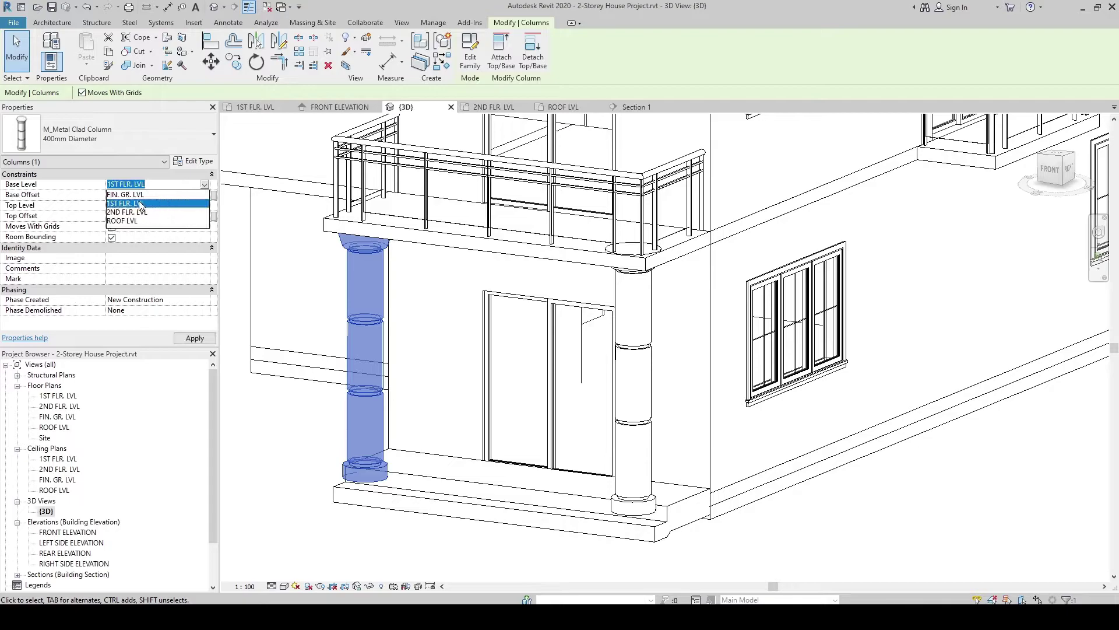
{"action": "left_click", "coordinate": [133, 202]}
{"action": "left_click", "coordinate": [277, 498]}
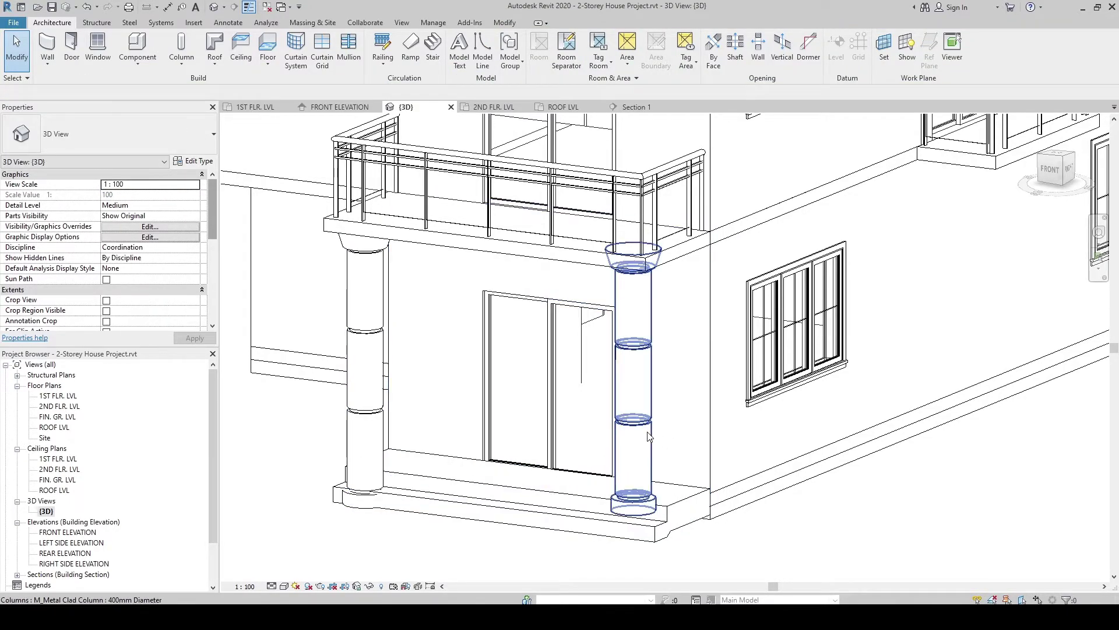
Step: Give the right porch column a base level of FIN. GR. LVL and a top offset of -0.1500
{"action": "left_click", "coordinate": [635, 408]}
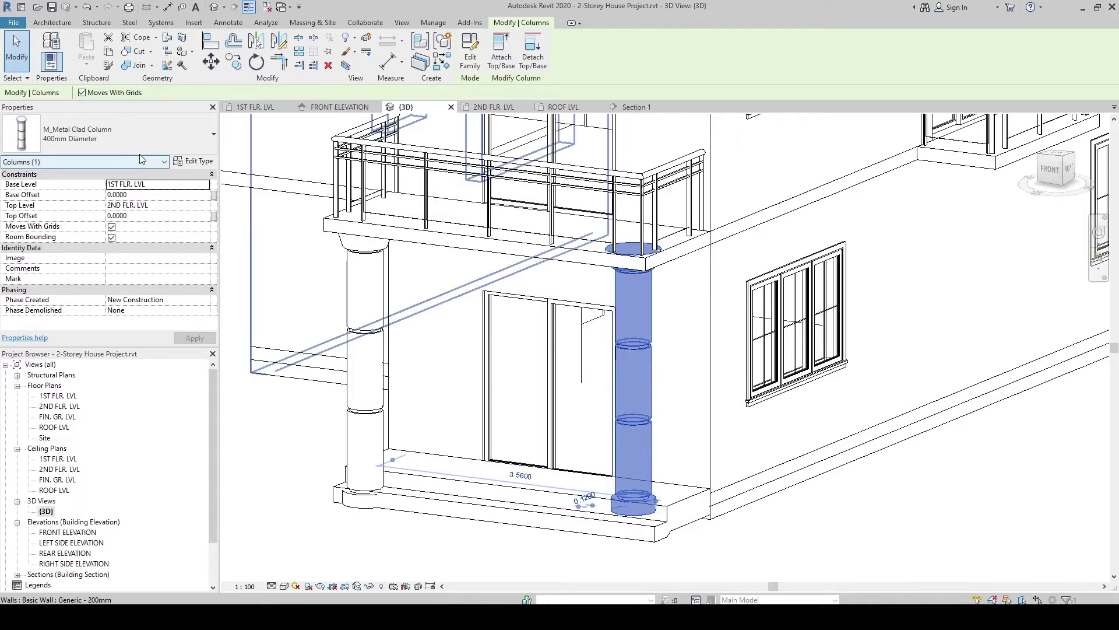
{"action": "left_click", "coordinate": [166, 188]}
{"action": "left_click", "coordinate": [204, 186]}
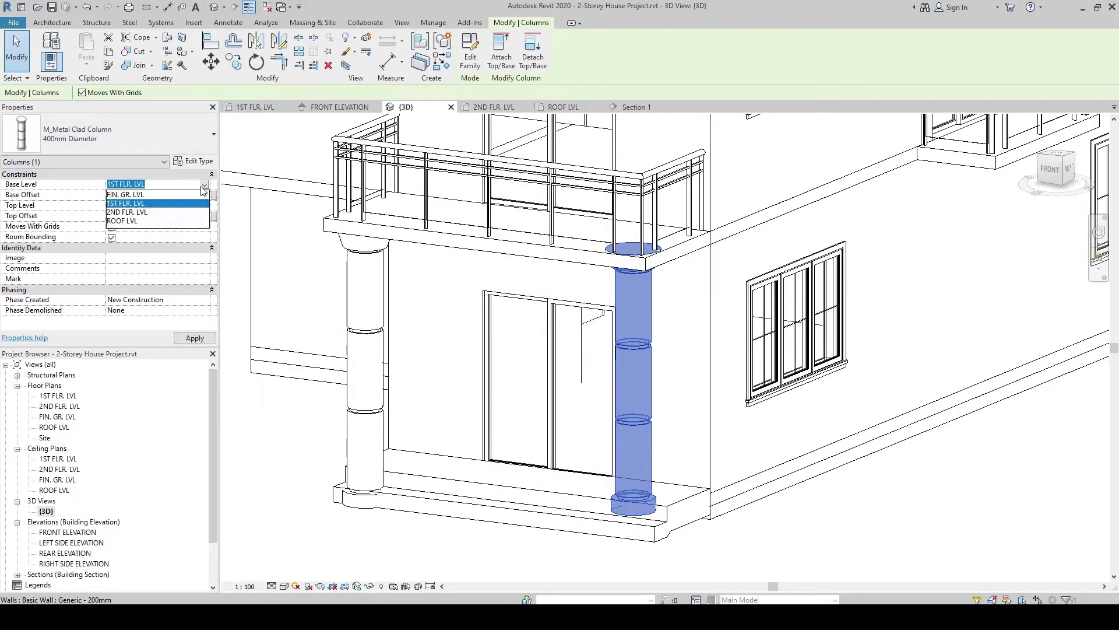
{"action": "left_click", "coordinate": [132, 194]}
{"action": "left_click", "coordinate": [137, 215]}
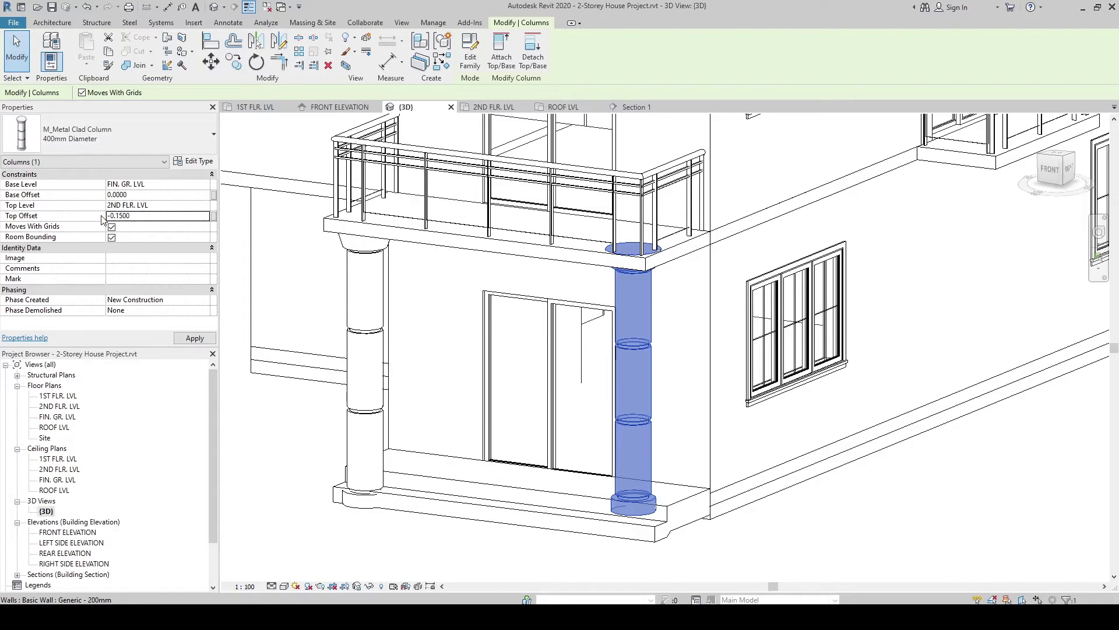
{"action": "left_click", "coordinate": [285, 440]}
Step: Copy both porch columns to the clipboard and clear the selection
{"action": "middle_click_drag", "start_coordinate": [287, 447], "coordinate": [515, 445], "text": "shift"}
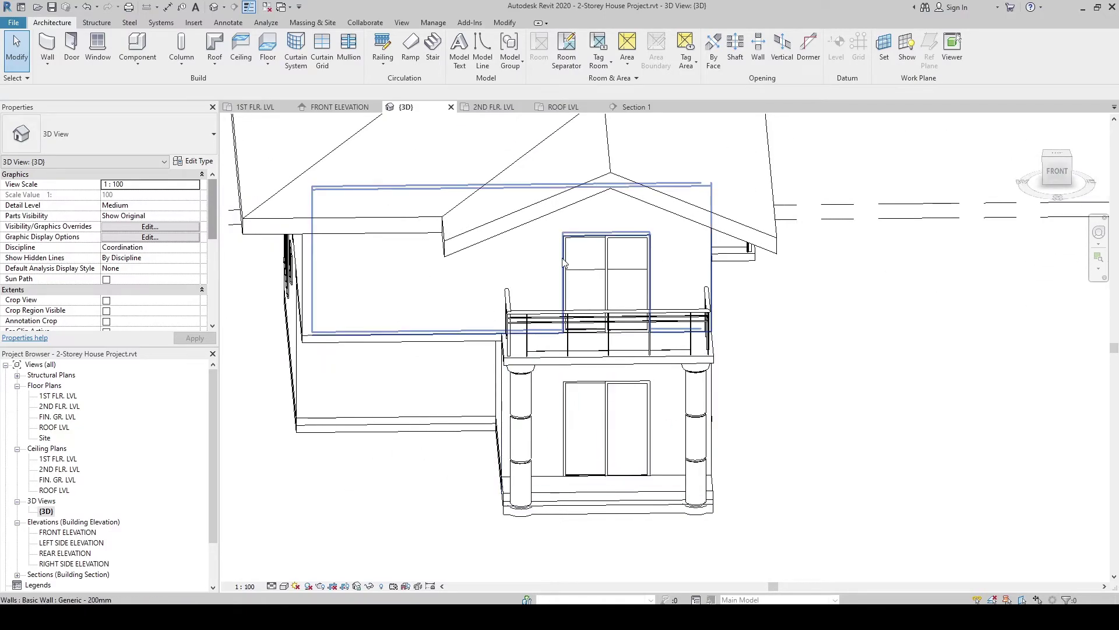
{"action": "left_click", "coordinate": [523, 422]}
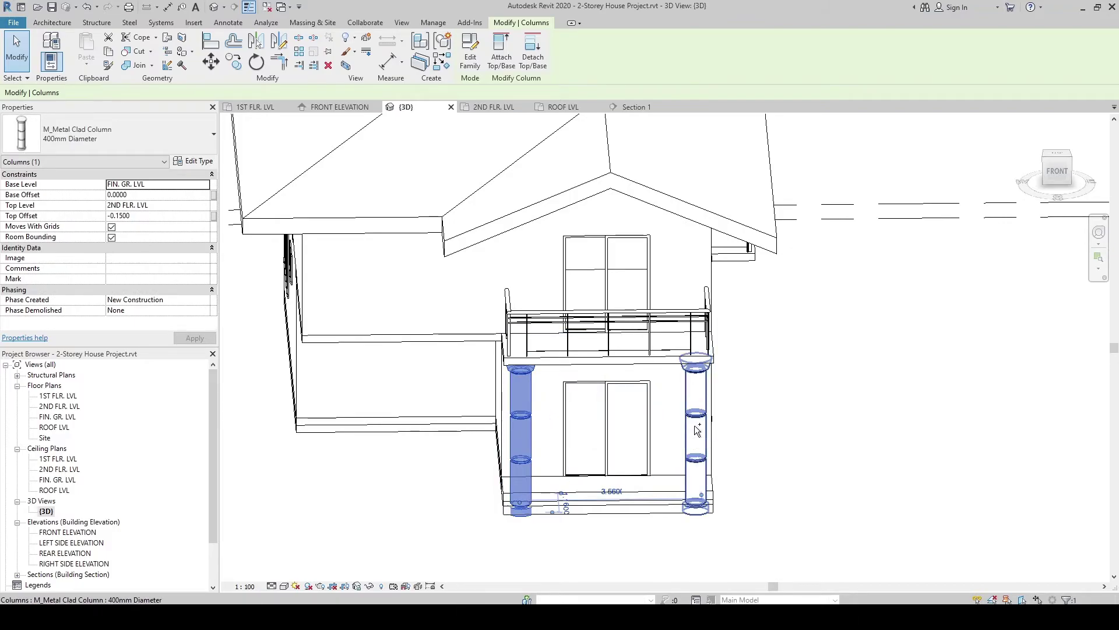
{"action": "left_click", "coordinate": [697, 430], "text": "ctrl"}
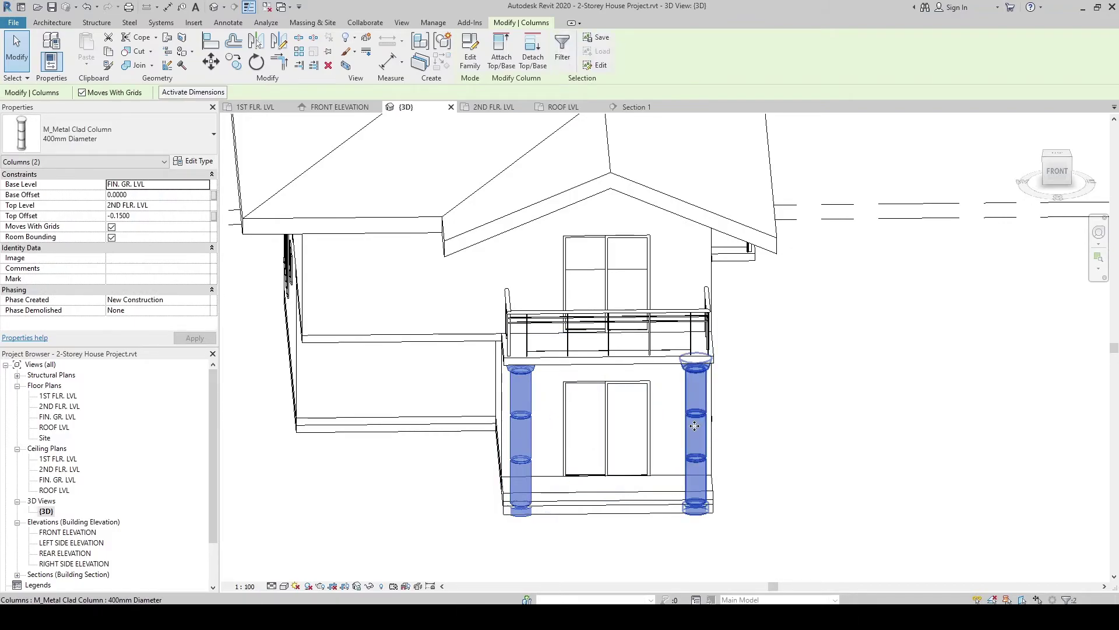
{"action": "left_click", "coordinate": [109, 52]}
{"action": "left_click", "coordinate": [412, 538]}
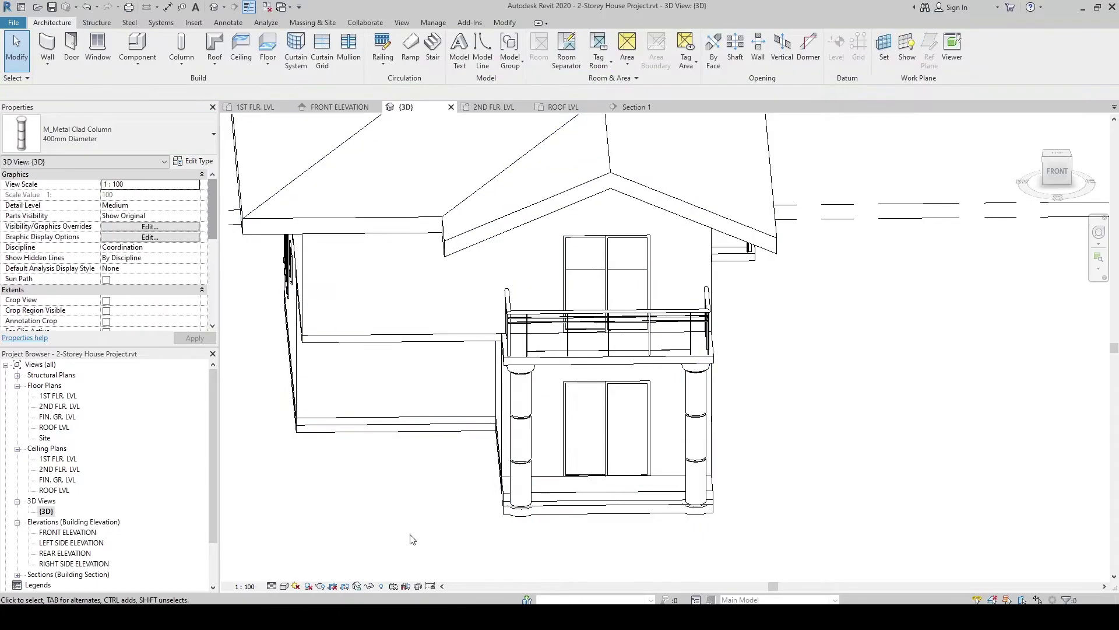
Step: Paste the copied columns aligned to the 2ND FLR. LVL level and deselect them
{"action": "left_click", "coordinate": [504, 23]}
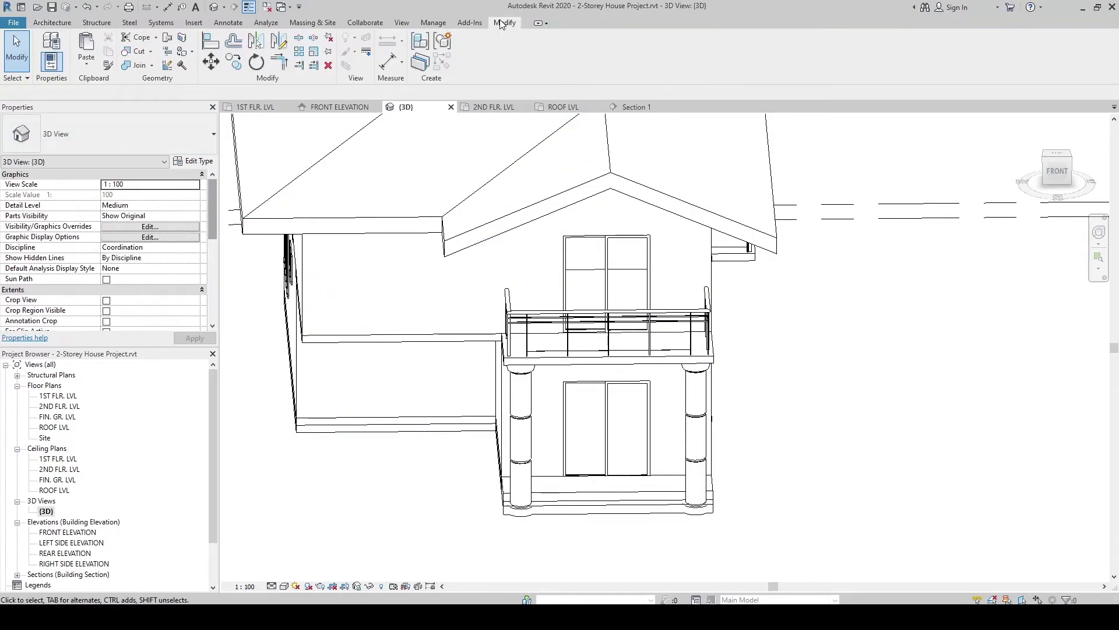
{"action": "left_click", "coordinate": [85, 67]}
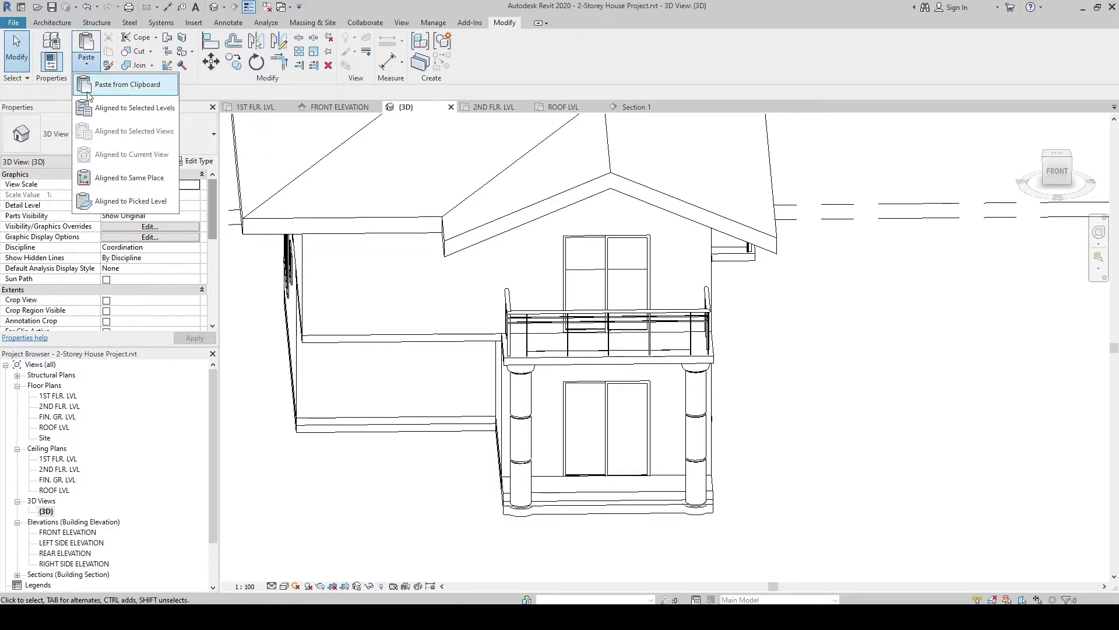
{"action": "left_click", "coordinate": [134, 108]}
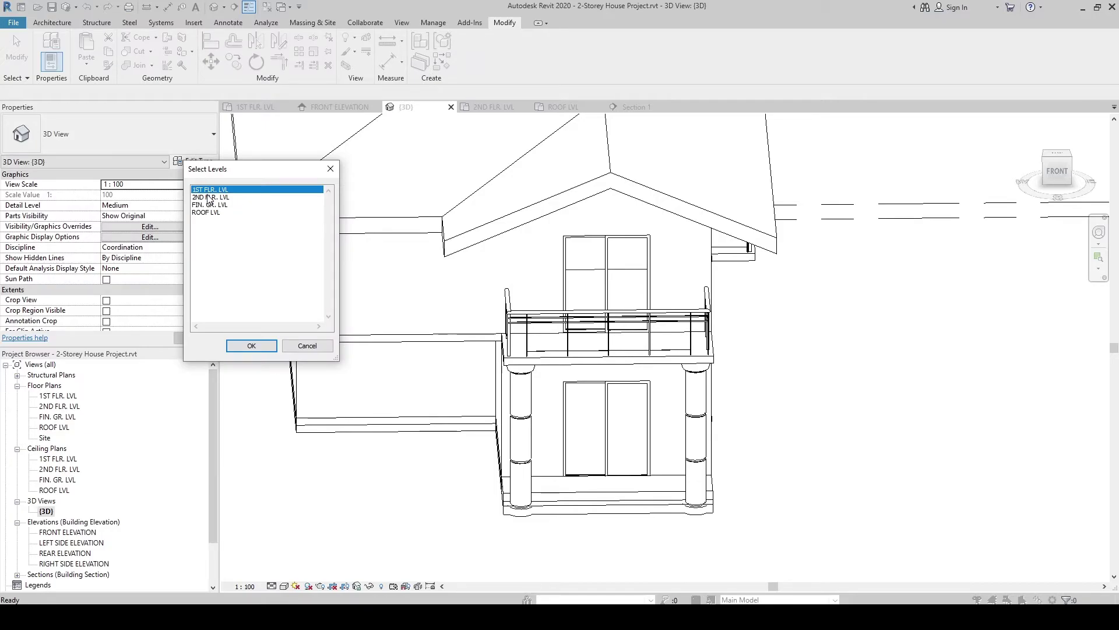
{"action": "left_click", "coordinate": [209, 197]}
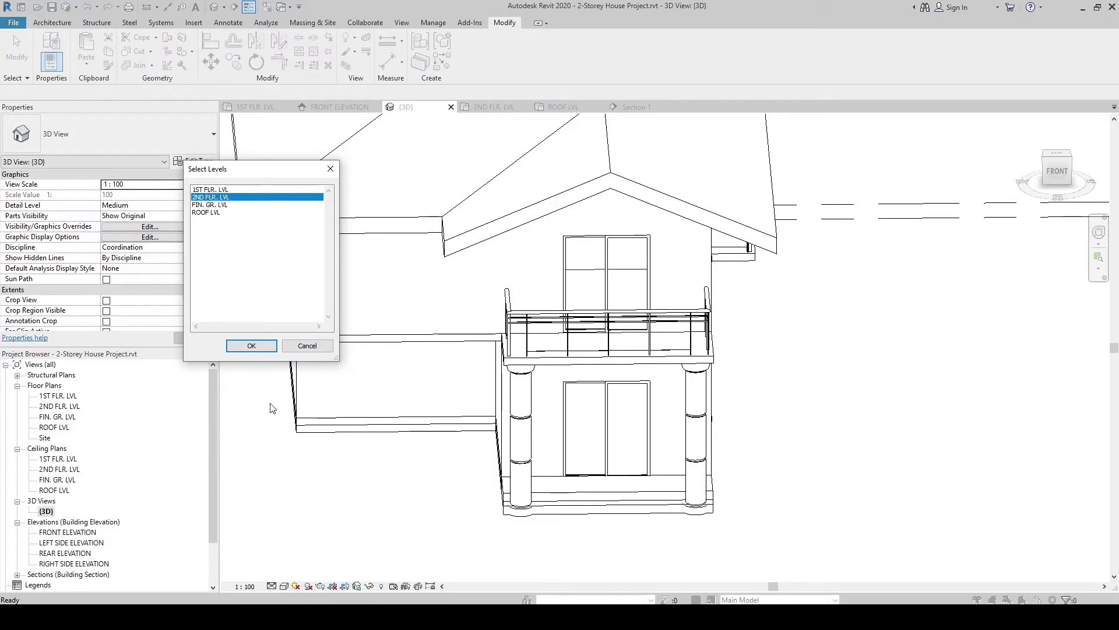
{"action": "left_click", "coordinate": [252, 346]}
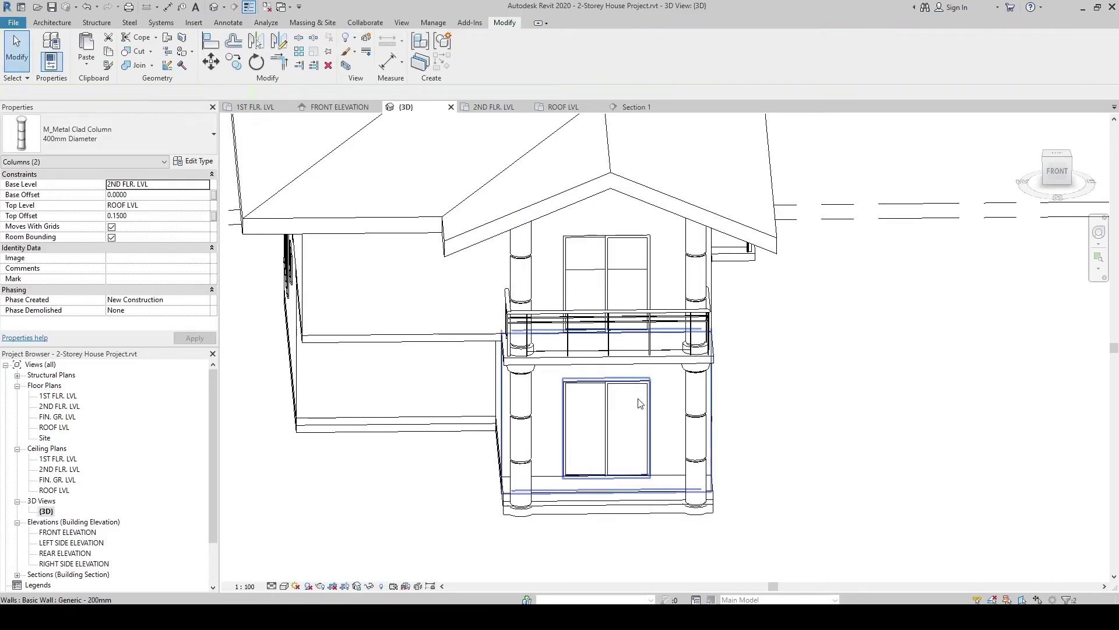
{"action": "left_click", "coordinate": [830, 394]}
Step: Examine in 3D how the balcony columns meet the front gable roof
{"action": "middle_click_drag", "start_coordinate": [761, 397], "coordinate": [793, 394], "text": "shift"}
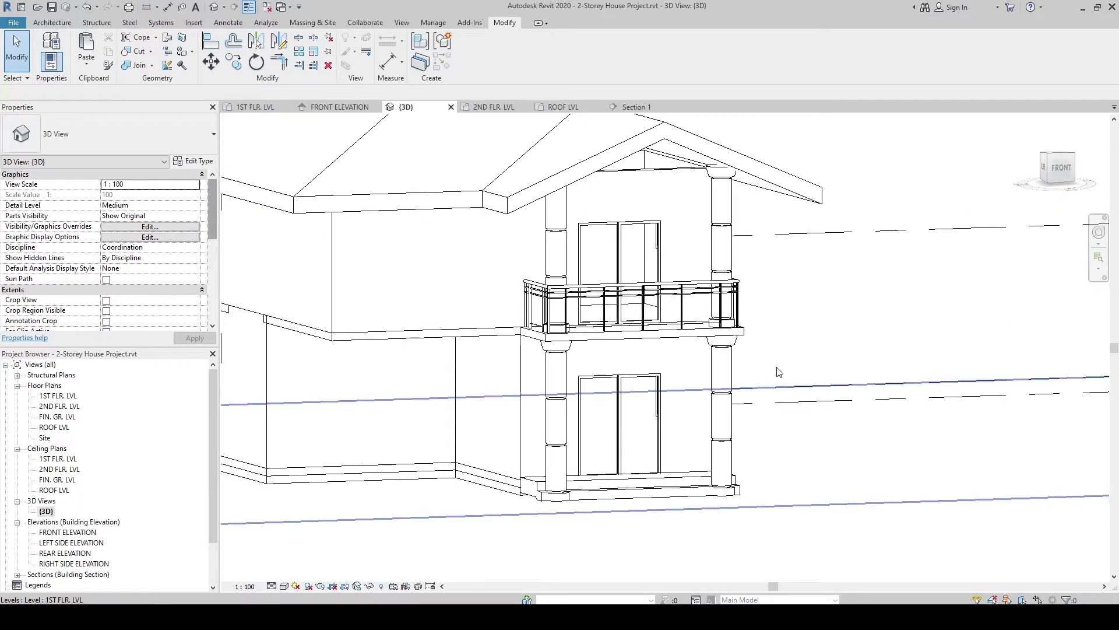
{"action": "middle_click_drag", "start_coordinate": [779, 293], "coordinate": [791, 294], "text": "shift"}
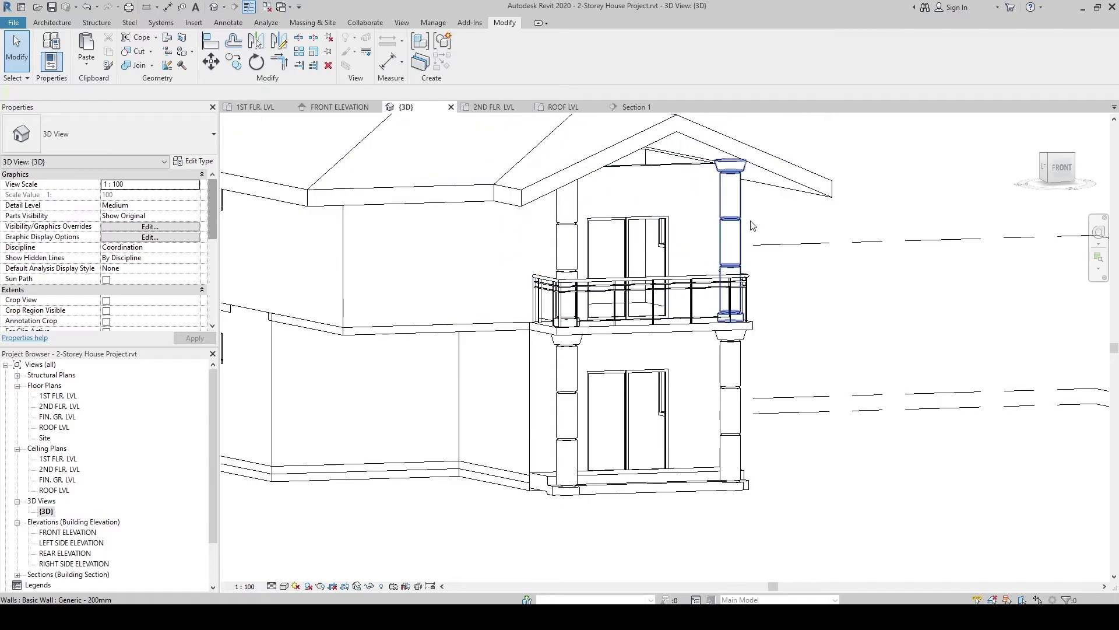
{"action": "middle_click_drag", "start_coordinate": [762, 277], "coordinate": [676, 233], "text": "shift"}
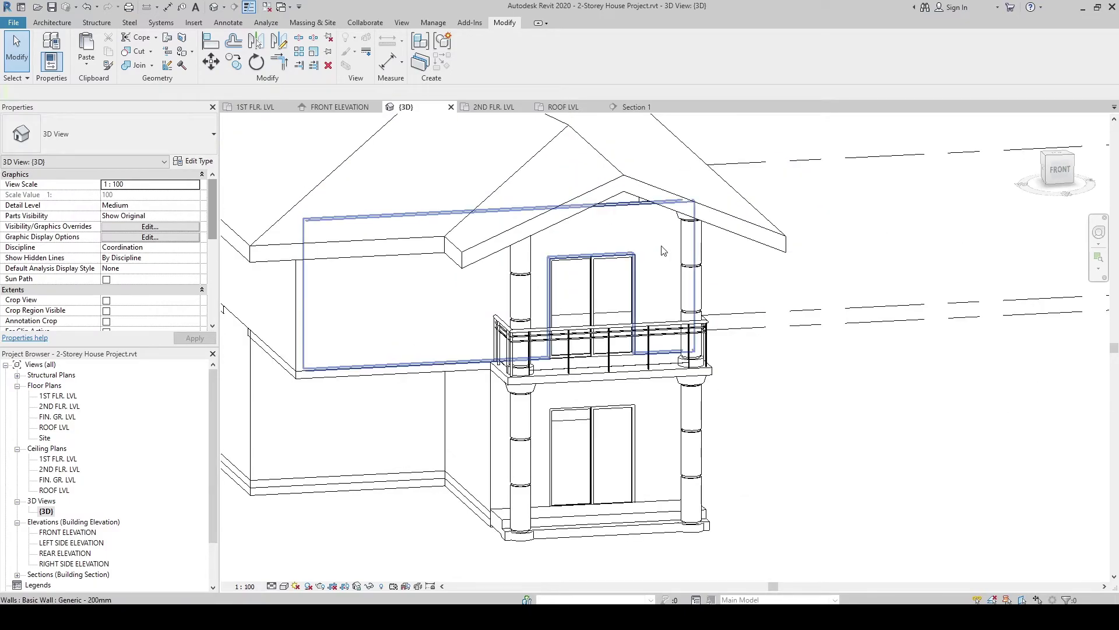
{"action": "middle_click_drag", "start_coordinate": [733, 254], "coordinate": [583, 239], "text": "shift"}
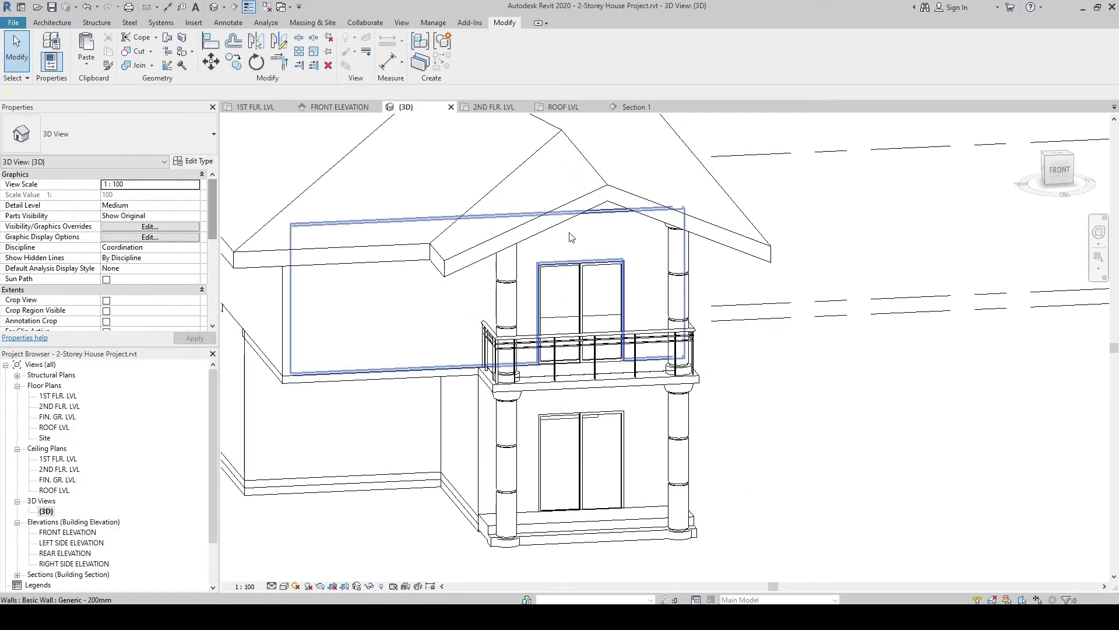
Step: Start an architectural wall in the 2ND FLR. LVL plan and duplicate the Generic - 200mm type as Generic - 100mm
{"action": "left_click", "coordinate": [493, 107]}
{"action": "scroll", "coordinate": [422, 410], "scroll_direction": "up", "scroll_amount": 5}
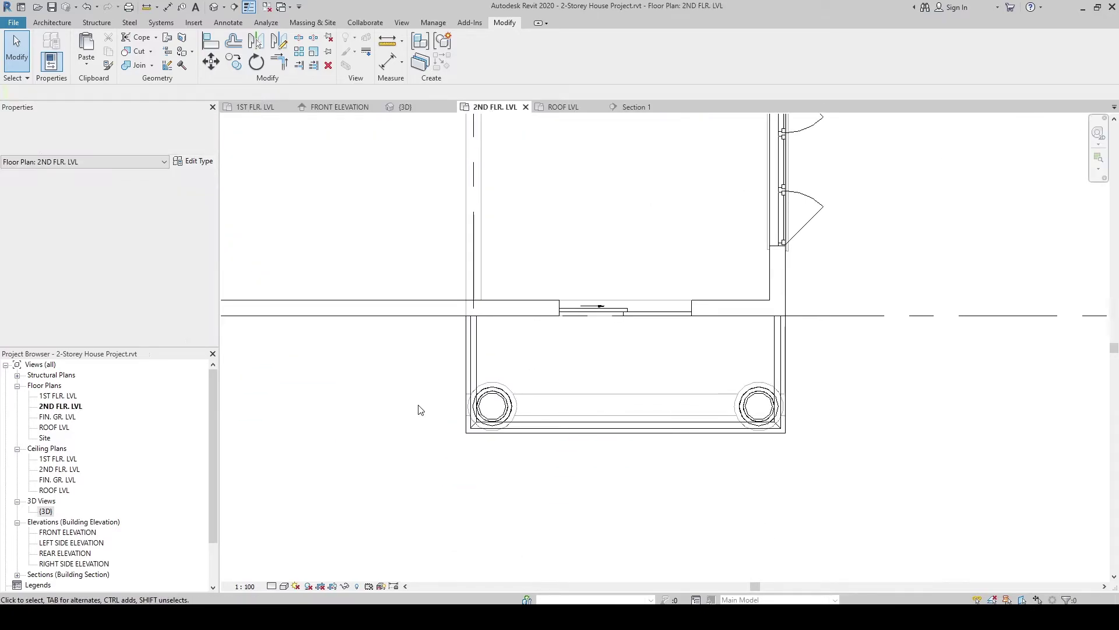
{"action": "left_click", "coordinate": [49, 24]}
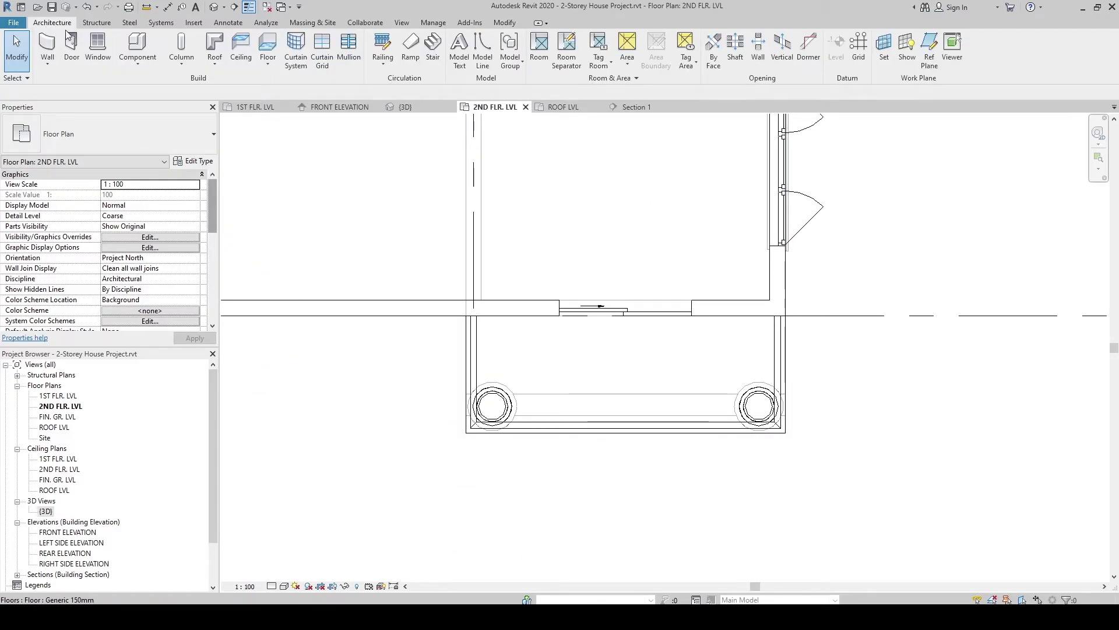
{"action": "left_click", "coordinate": [49, 67]}
{"action": "left_click", "coordinate": [79, 90]}
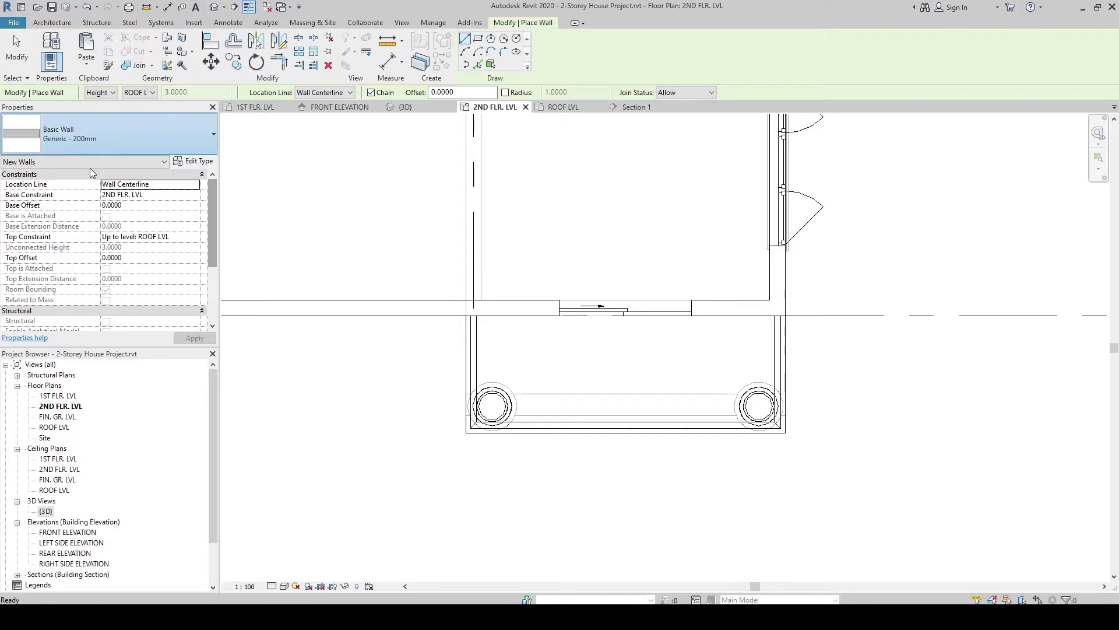
{"action": "left_click", "coordinate": [98, 146]}
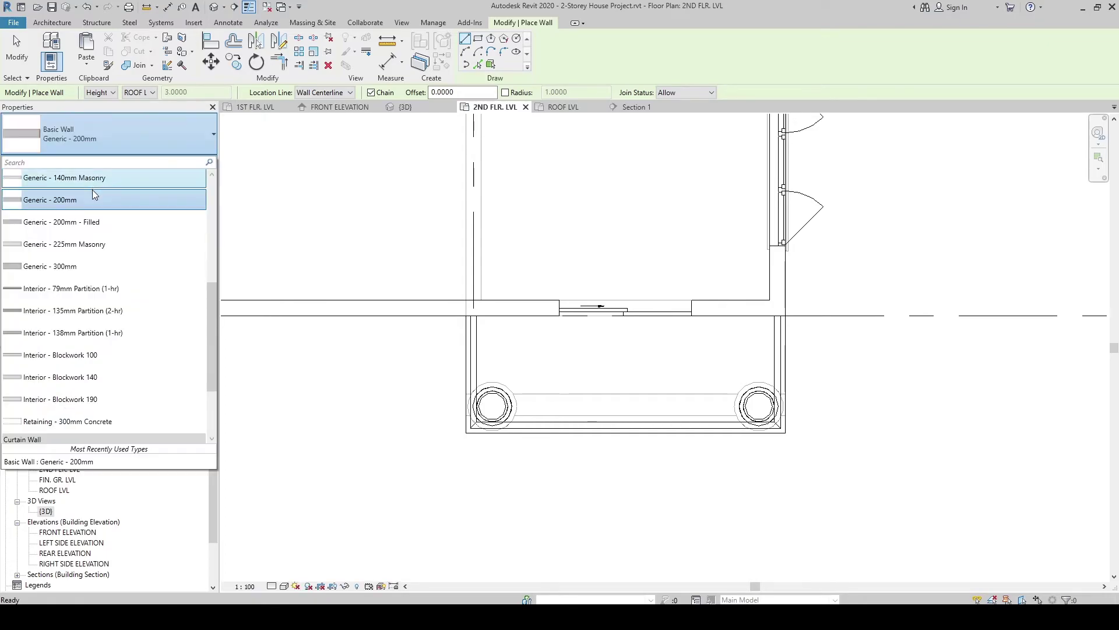
{"action": "scroll", "coordinate": [73, 204], "scroll_direction": "up", "scroll_amount": 5}
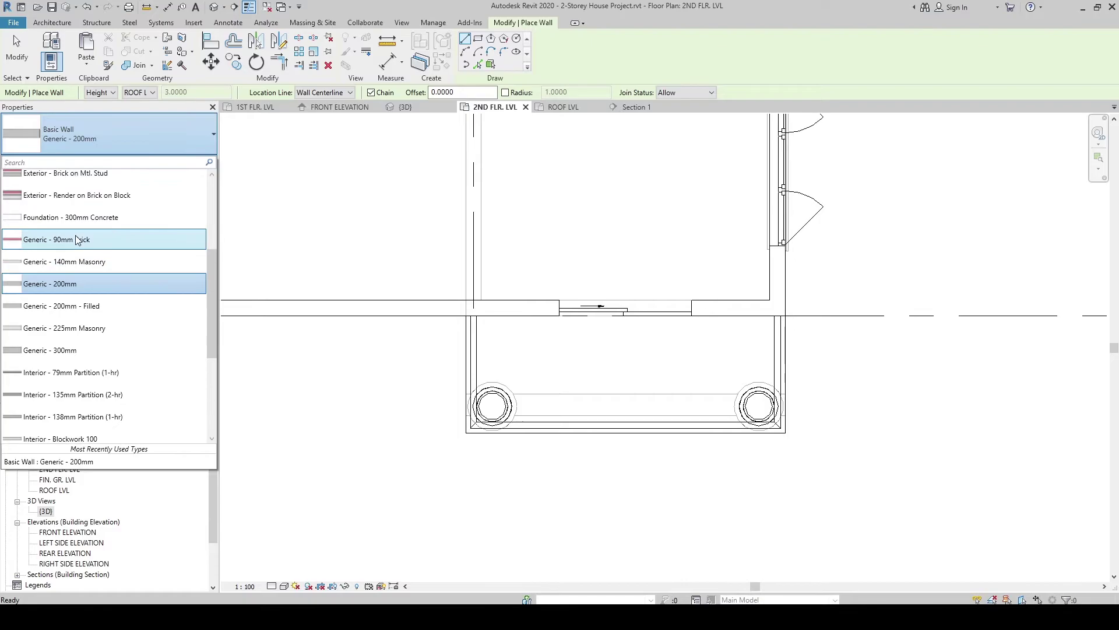
{"action": "scroll", "coordinate": [77, 226], "scroll_direction": "down", "scroll_amount": 2}
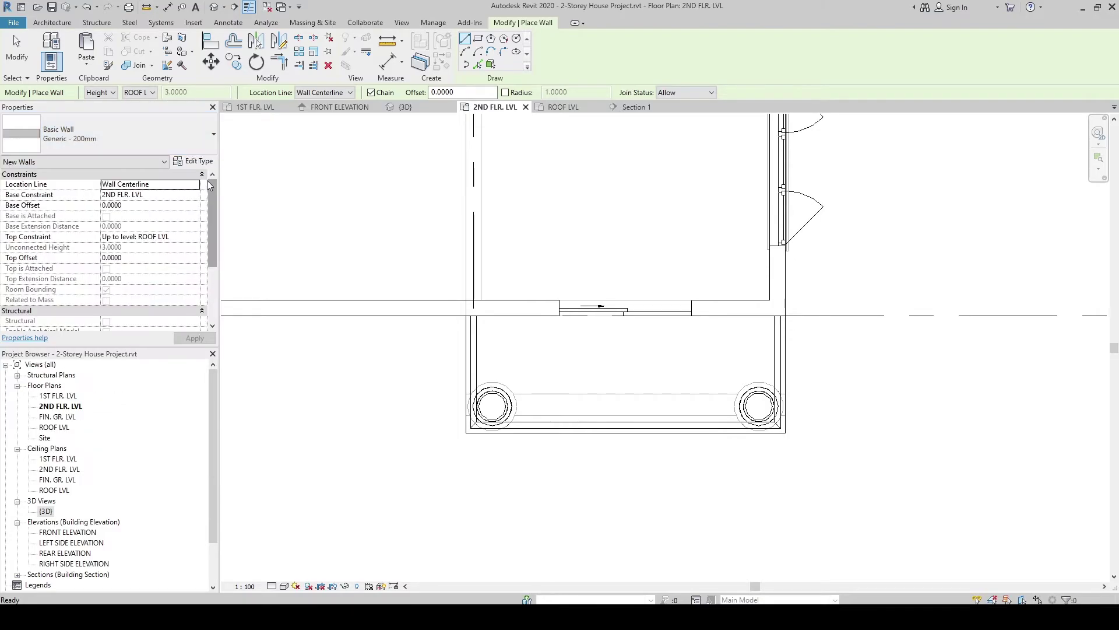
{"action": "left_click", "coordinate": [197, 166]}
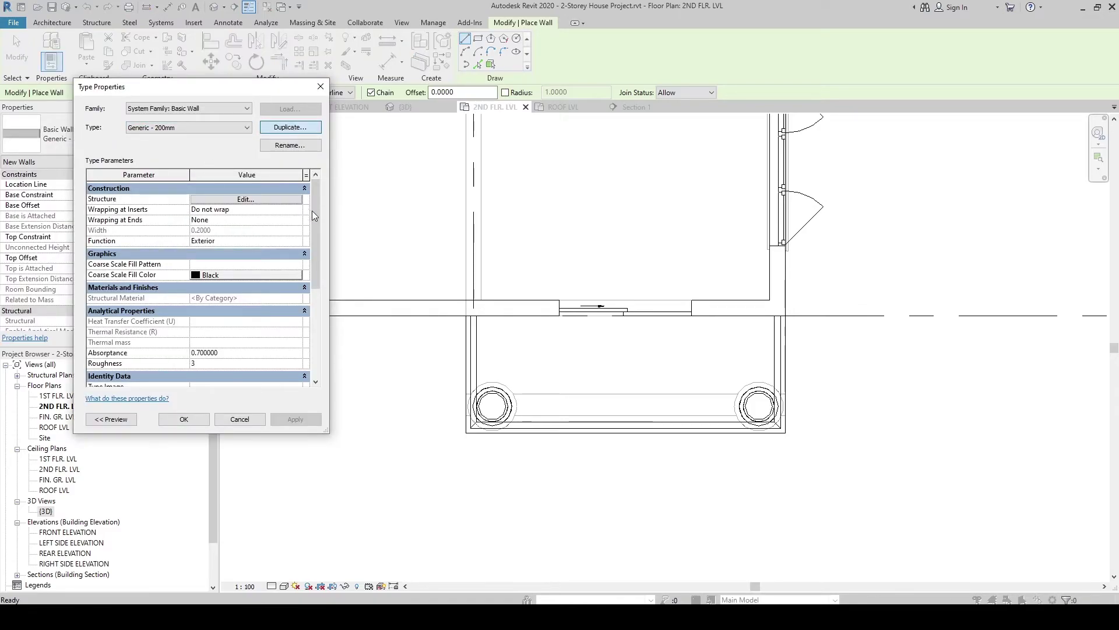
{"action": "left_click", "coordinate": [280, 133]}
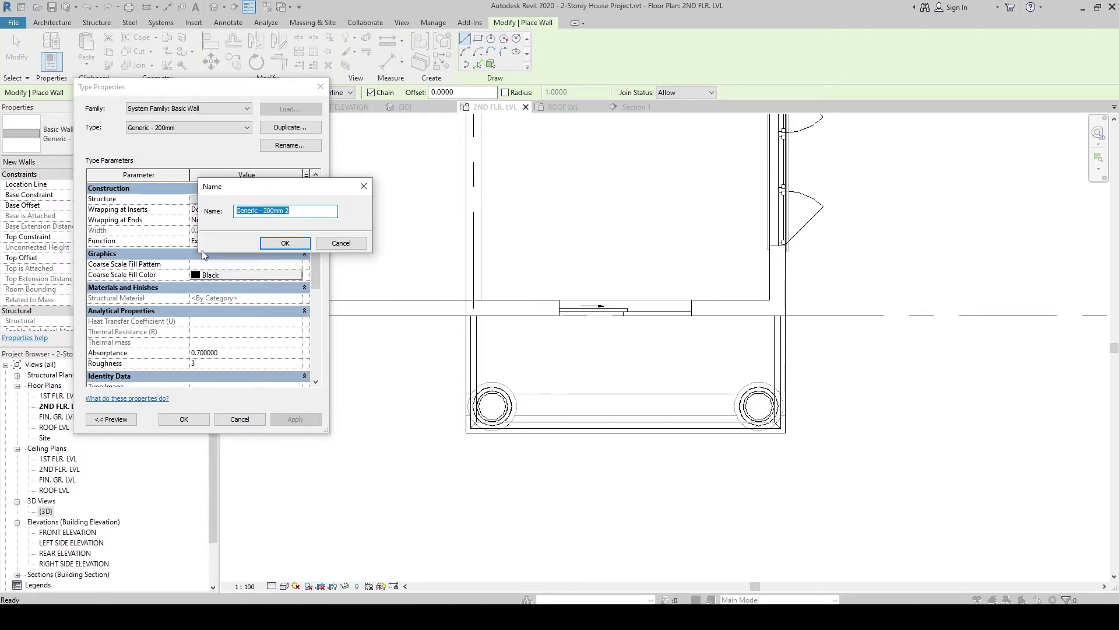
{"action": "left_click", "coordinate": [299, 208]}
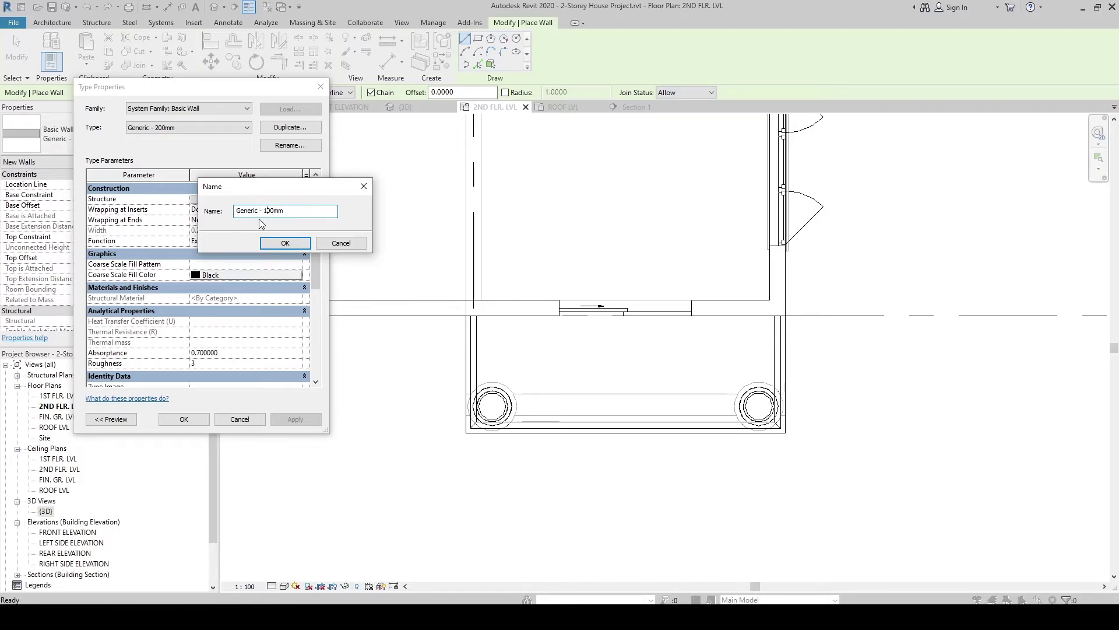
{"action": "left_click", "coordinate": [285, 243]}
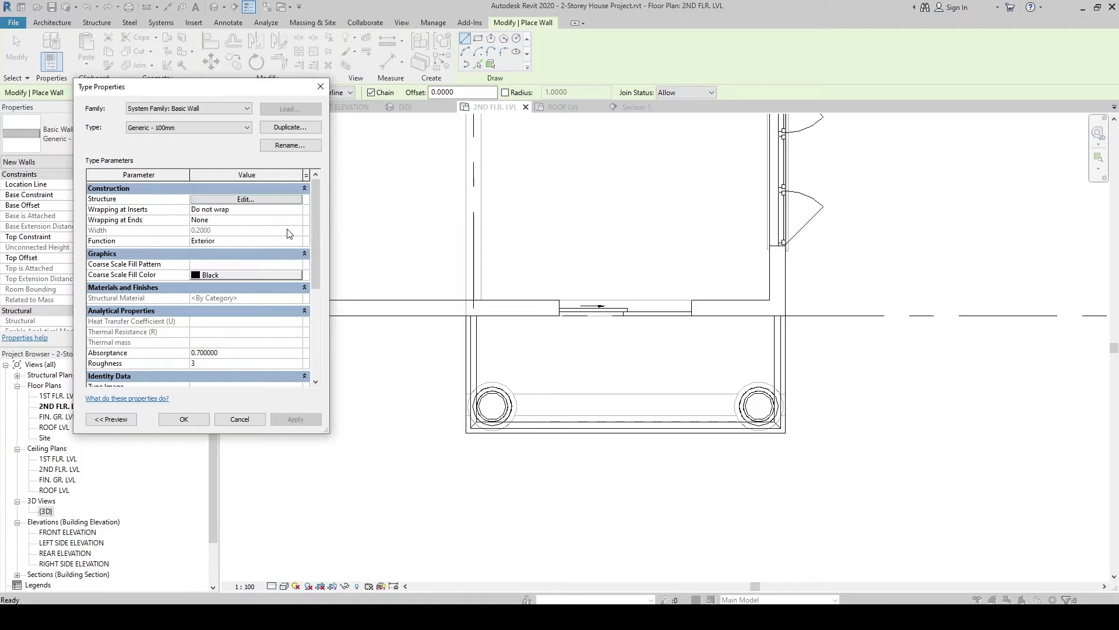
Step: Set the structure layer thickness of the Generic - 100mm wall type to 0.1000 and accept the type changes
{"action": "left_click", "coordinate": [210, 200]}
{"action": "left_click", "coordinate": [221, 223]}
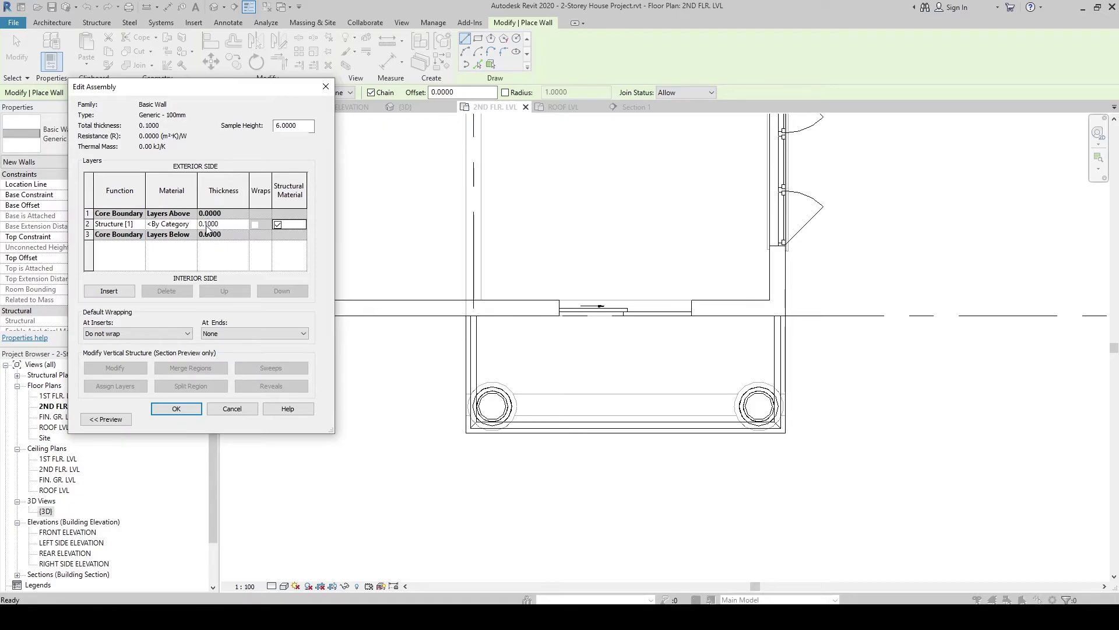
{"action": "left_click", "coordinate": [194, 408]}
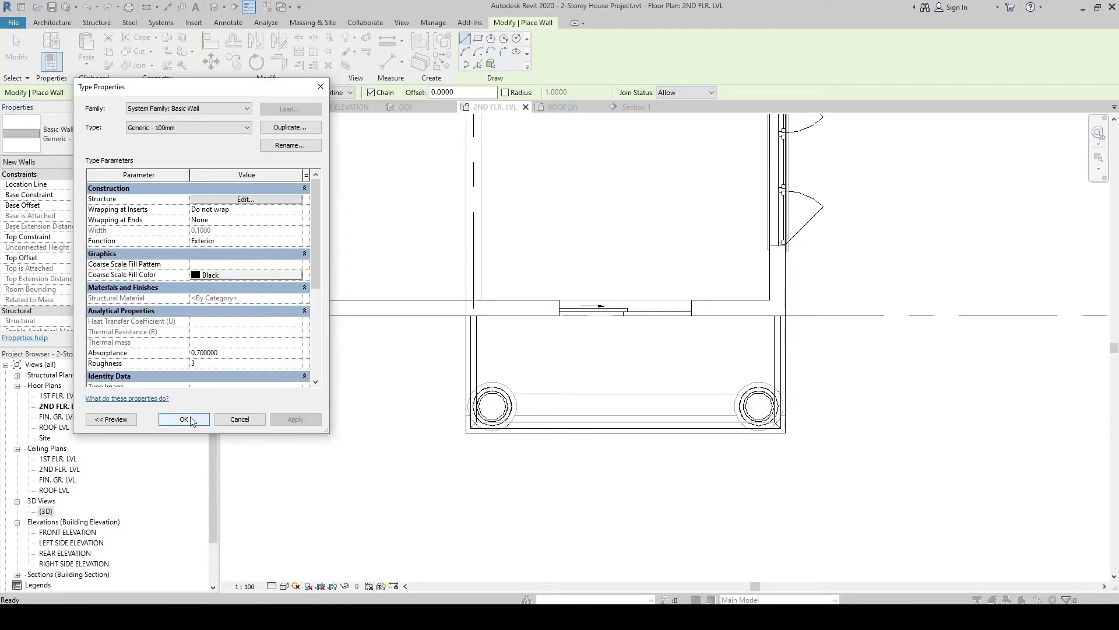
{"action": "left_click", "coordinate": [184, 420]}
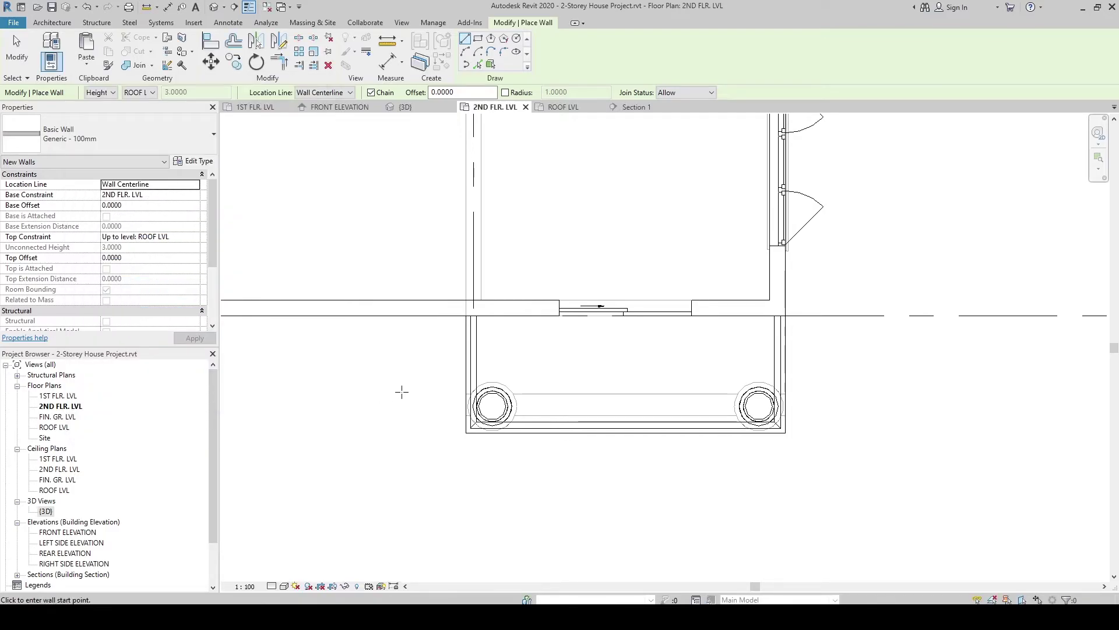
Step: Draw a U-shaped run of 100 mm walls on the front balcony, about 3.14 m wide and 0.68 m deep from the house wall
{"action": "middle_click_drag", "start_coordinate": [401, 392], "coordinate": [338, 400]}
{"action": "scroll", "coordinate": [425, 344], "scroll_direction": "up", "scroll_amount": 2}
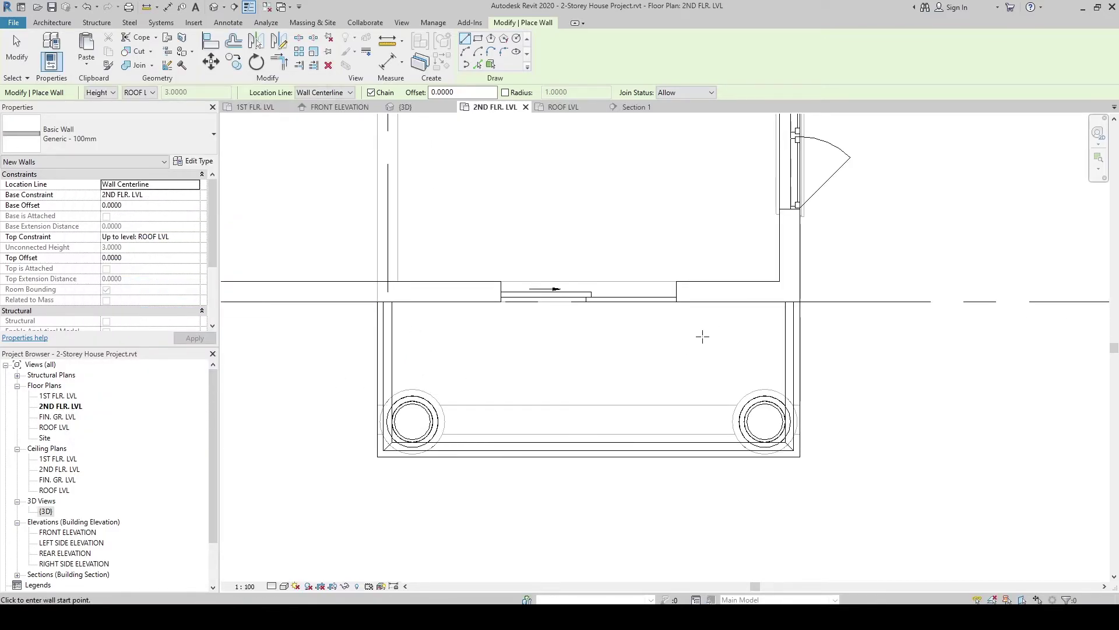
{"action": "middle_click_drag", "start_coordinate": [441, 350], "coordinate": [439, 326]}
{"action": "scroll", "coordinate": [445, 322], "scroll_direction": "up", "scroll_amount": 2}
{"action": "left_click", "coordinate": [426, 258]}
{"action": "left_click", "coordinate": [425, 351]}
{"action": "left_click", "coordinate": [852, 351]}
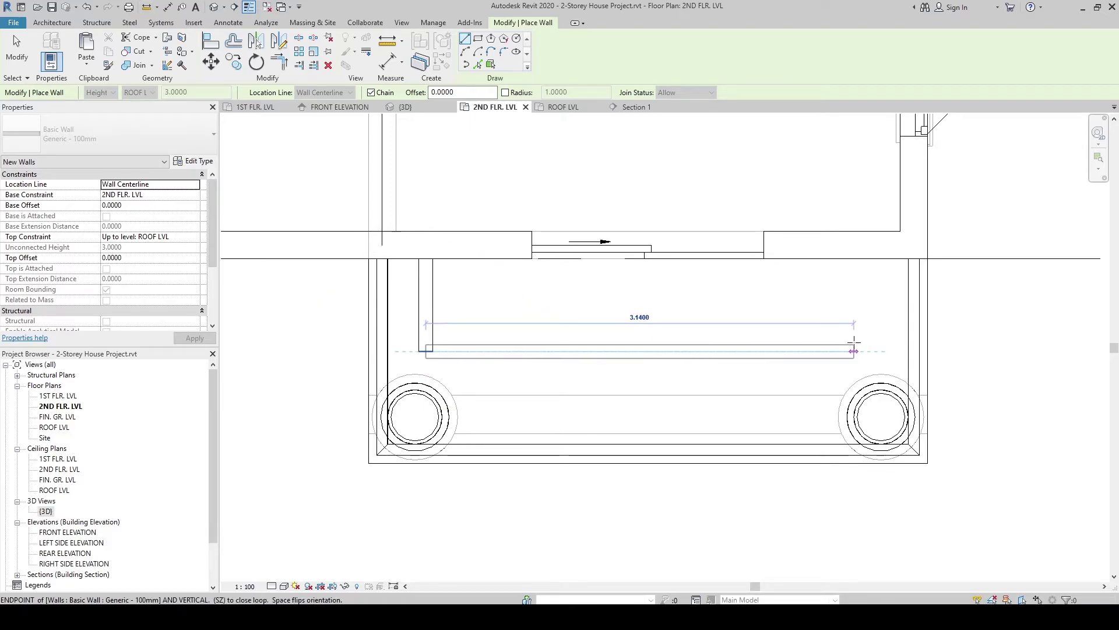
{"action": "left_click", "coordinate": [854, 258]}
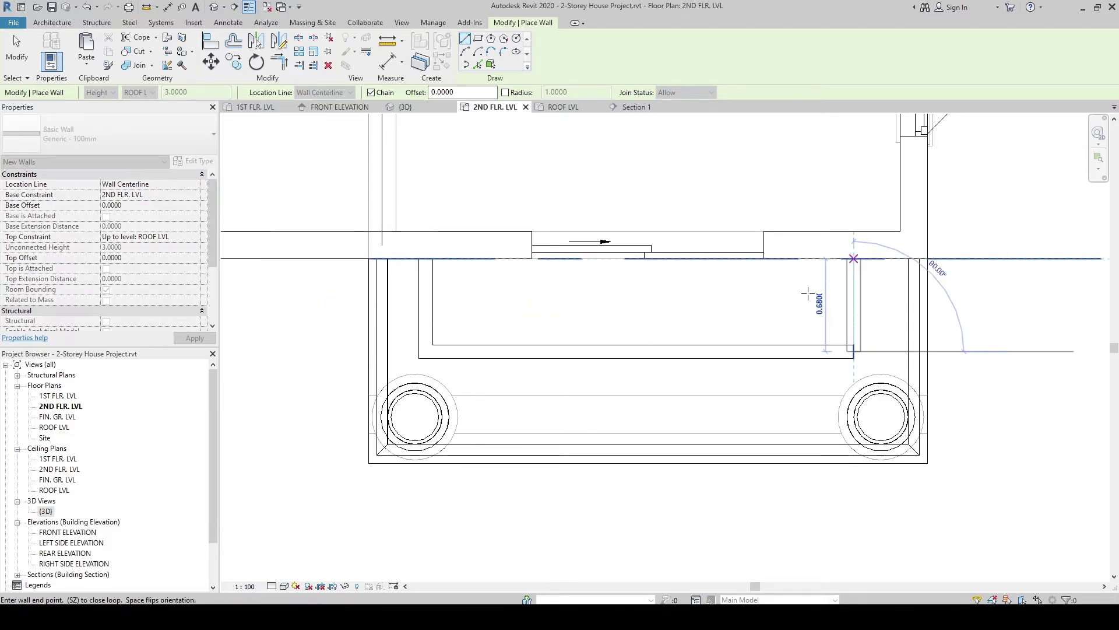
{"action": "key", "text": "Escape"}
{"action": "key", "text": "Escape"}
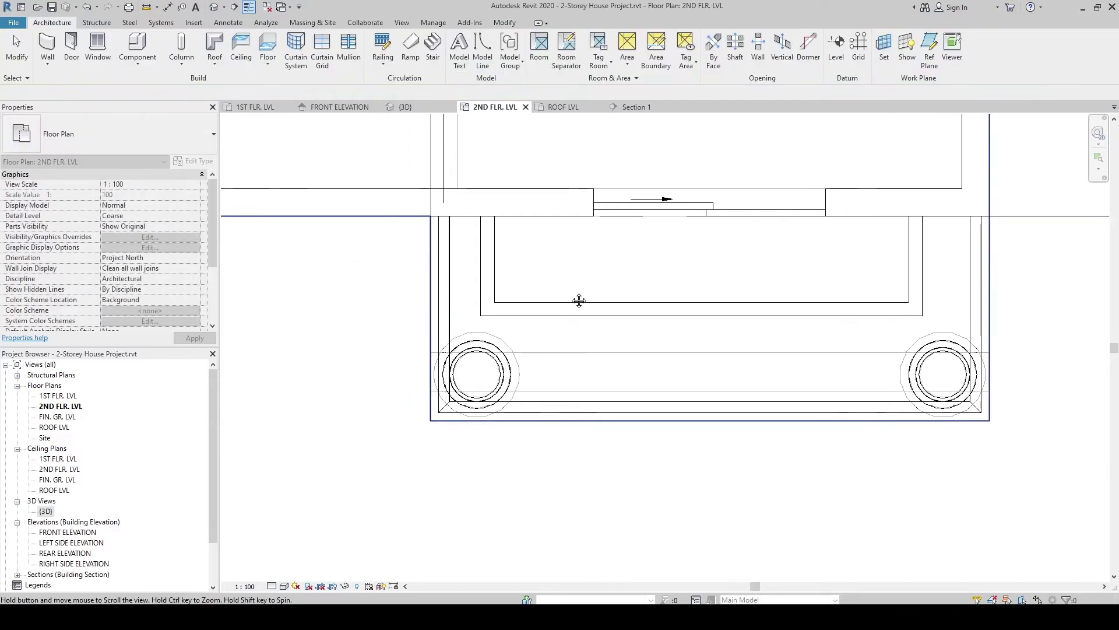
{"action": "scroll", "coordinate": [580, 300], "scroll_direction": "up", "scroll_amount": 3}
{"action": "middle_click_drag", "start_coordinate": [368, 393], "coordinate": [532, 312]}
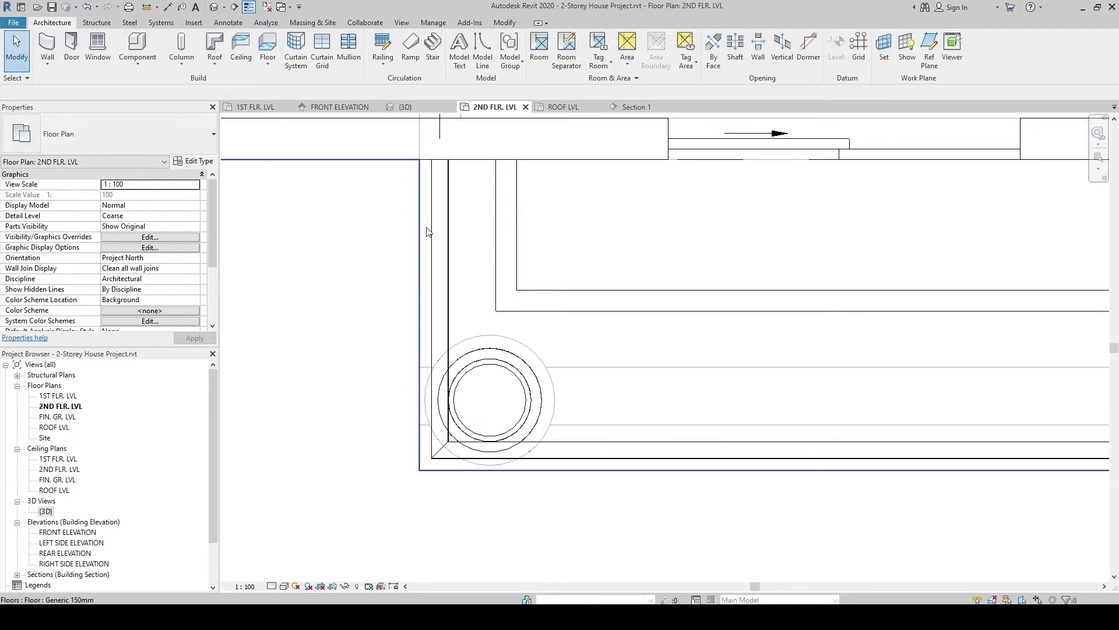
{"action": "middle_click_drag", "start_coordinate": [427, 232], "coordinate": [431, 240]}
{"action": "key", "text": "a"}
{"action": "key", "text": "l"}
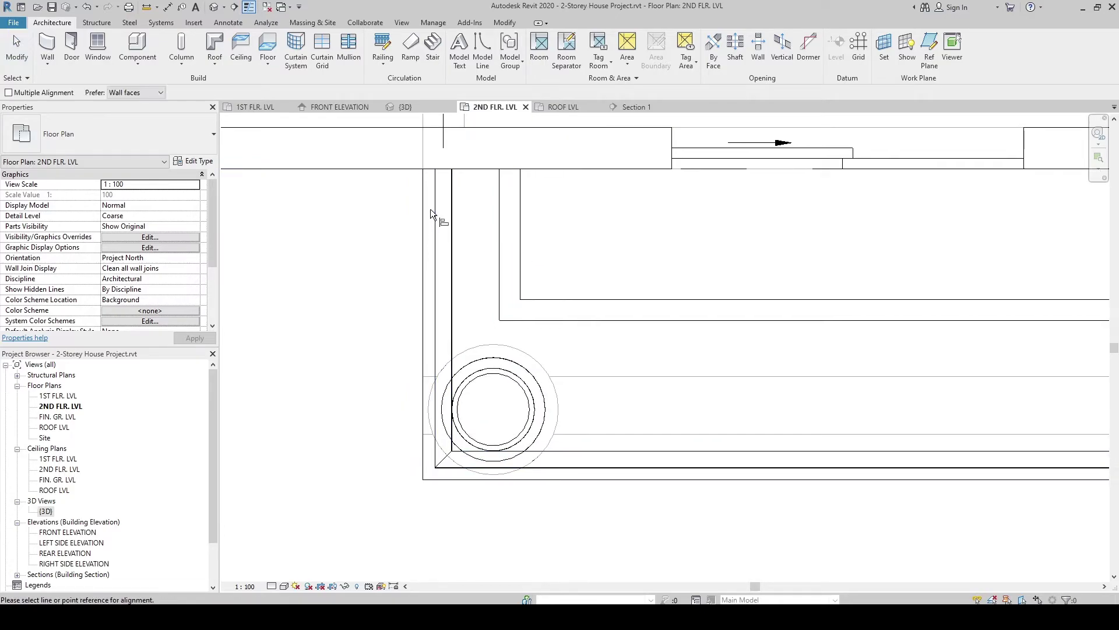
{"action": "left_click", "coordinate": [435, 210]}
{"action": "key", "text": "Escape"}
{"action": "key", "text": "Escape"}
{"action": "middle_click_drag", "start_coordinate": [386, 219], "coordinate": [388, 227]}
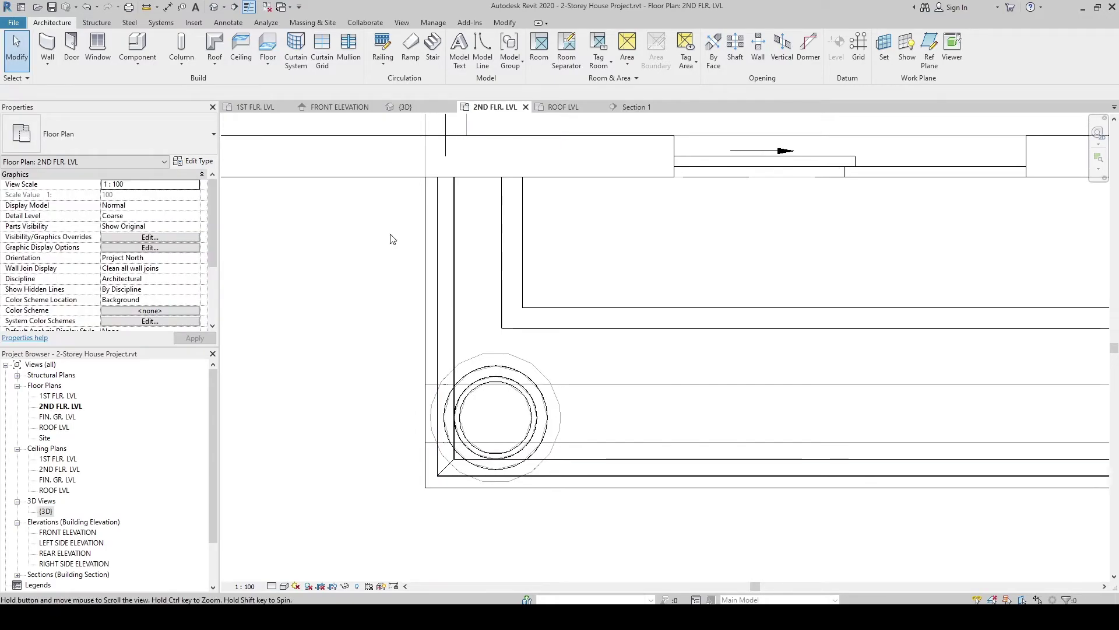
Step: Align the outer face of the left 100 mm wall with the outer edge of the balcony railing
{"action": "left_click", "coordinate": [504, 23]}
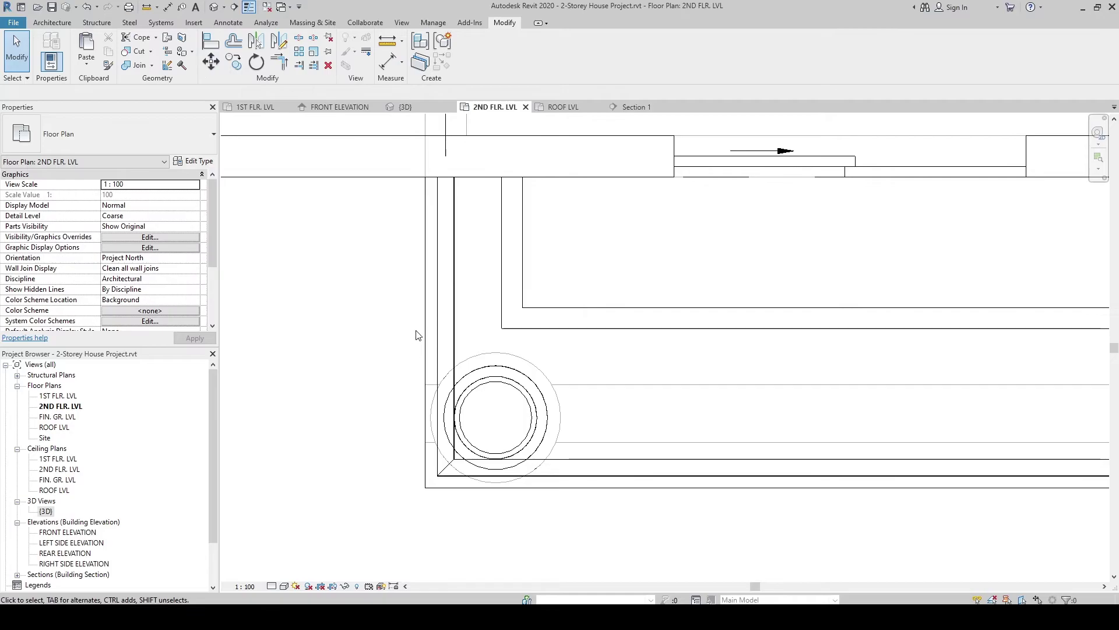
{"action": "scroll", "coordinate": [390, 302], "scroll_direction": "up", "scroll_amount": 2}
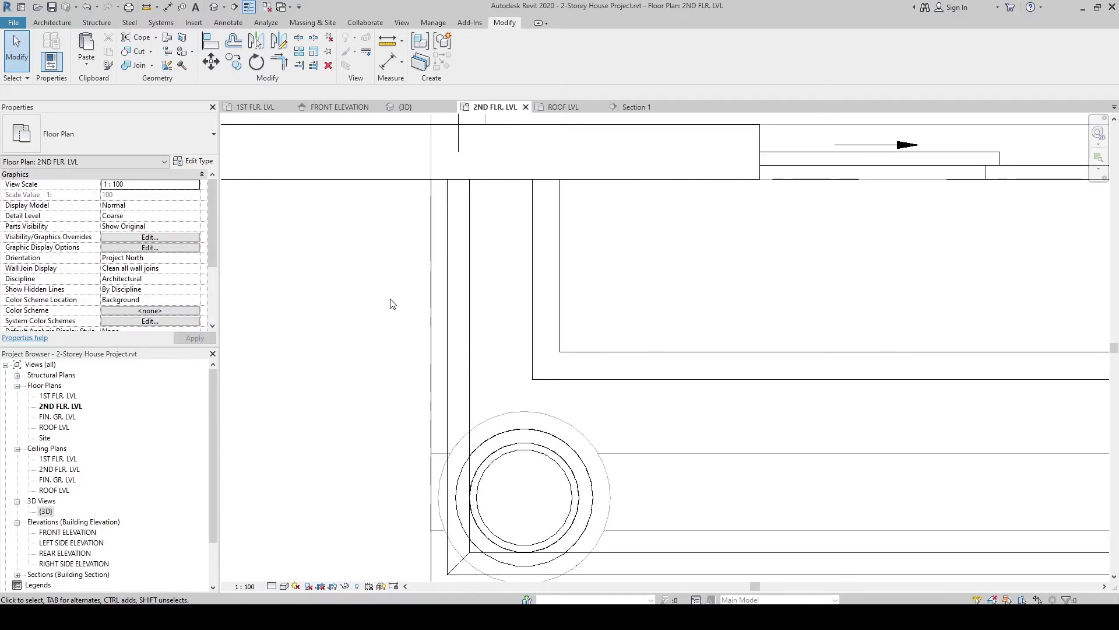
{"action": "key", "text": "a"}
{"action": "key", "text": "l"}
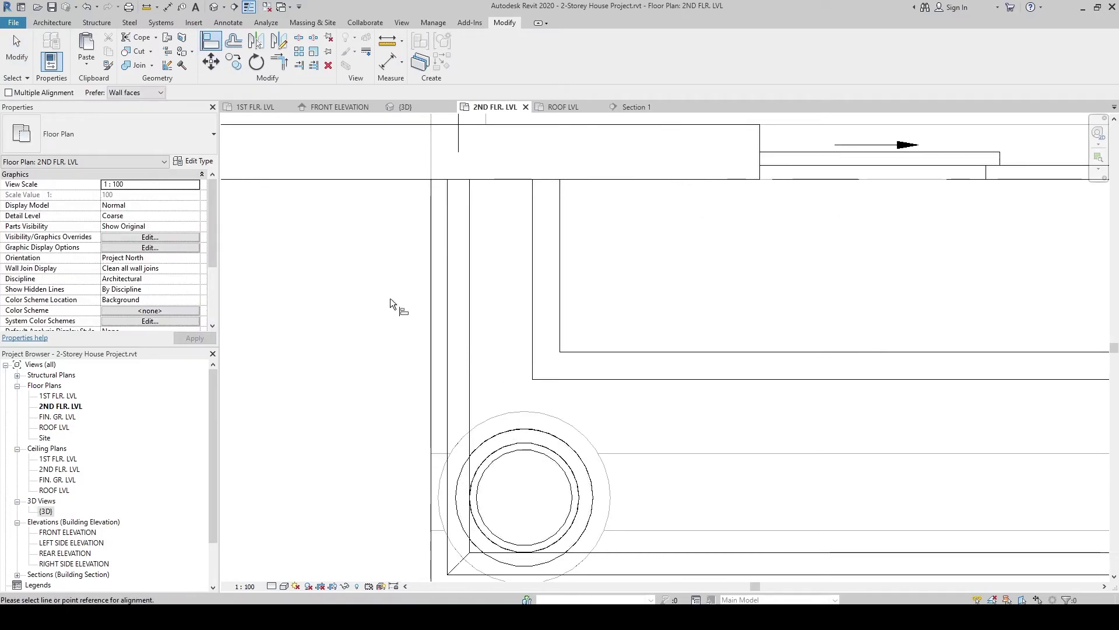
{"action": "scroll", "coordinate": [390, 300], "scroll_direction": "up", "scroll_amount": 3}
{"action": "left_click", "coordinate": [474, 246]}
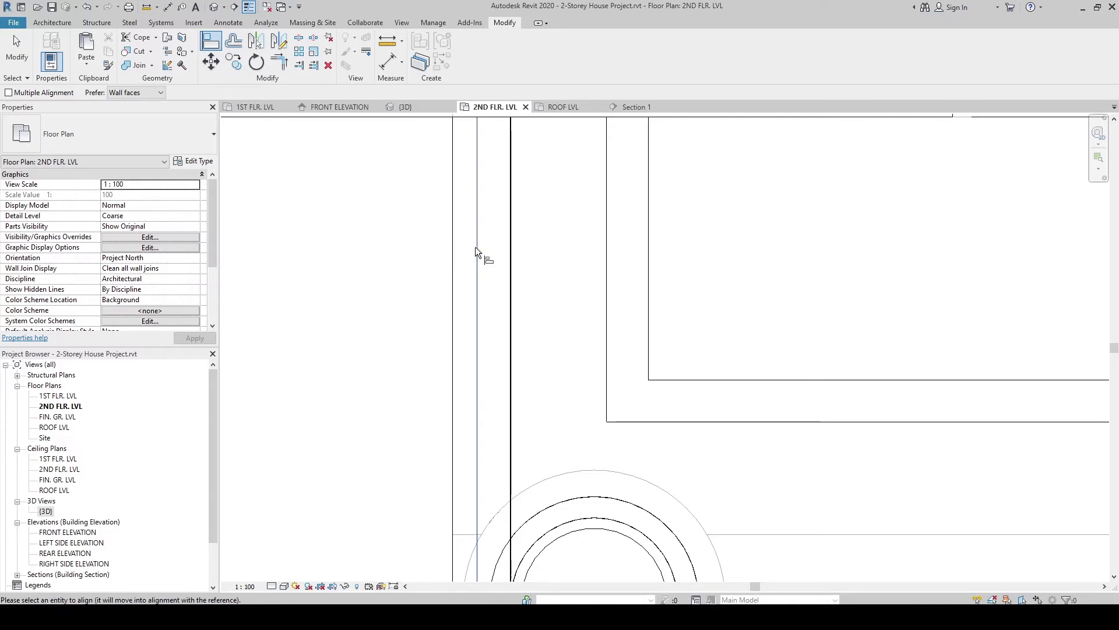
{"action": "left_click", "coordinate": [607, 216]}
{"action": "scroll", "coordinate": [370, 354], "scroll_direction": "down", "scroll_amount": 3}
{"action": "middle_click_drag", "start_coordinate": [390, 382], "coordinate": [356, 316]}
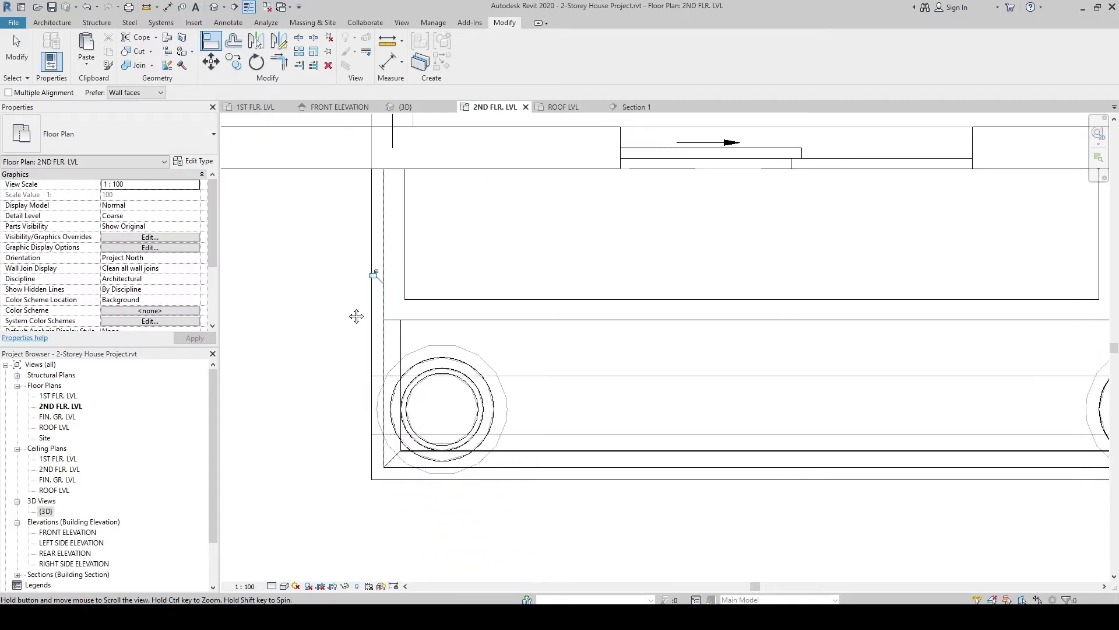
Step: Align the outer faces of the front and right 100 mm walls with the balcony railing's outer edges
{"action": "left_click", "coordinate": [568, 467]}
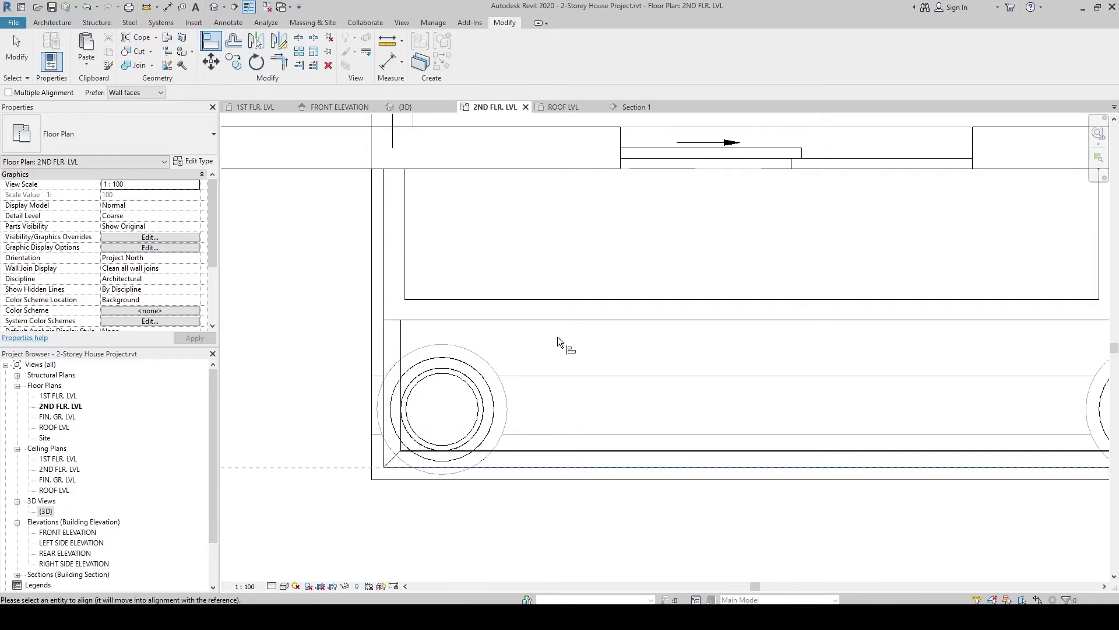
{"action": "middle_click_drag", "start_coordinate": [828, 295], "coordinate": [370, 337]}
{"action": "left_click", "coordinate": [789, 276]}
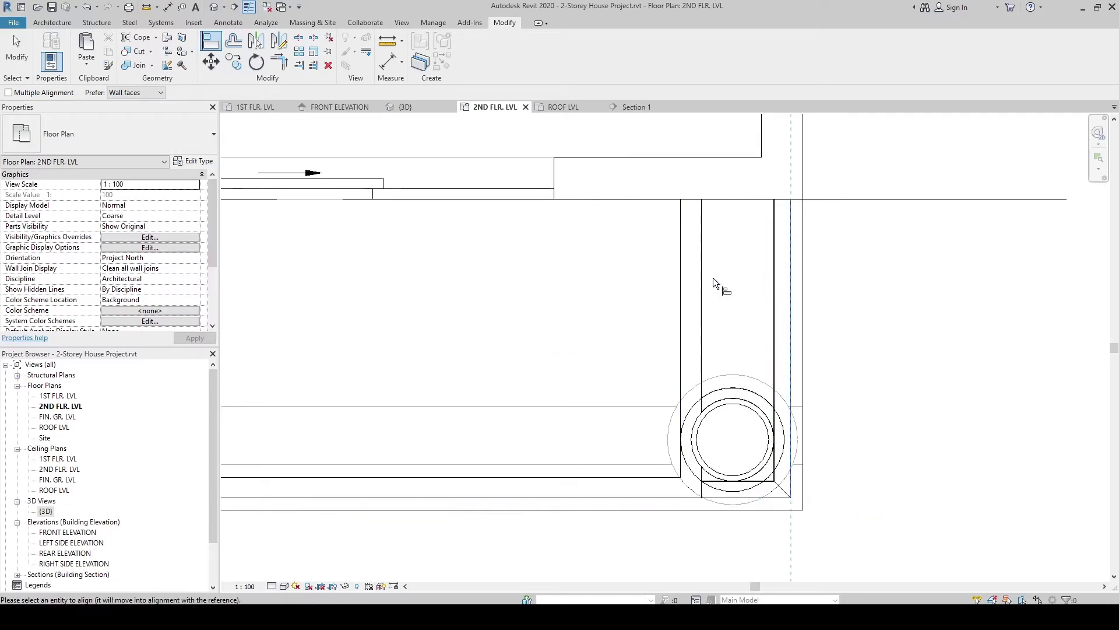
{"action": "left_click", "coordinate": [617, 320]}
{"action": "scroll", "coordinate": [677, 320], "scroll_direction": "down", "scroll_amount": 2}
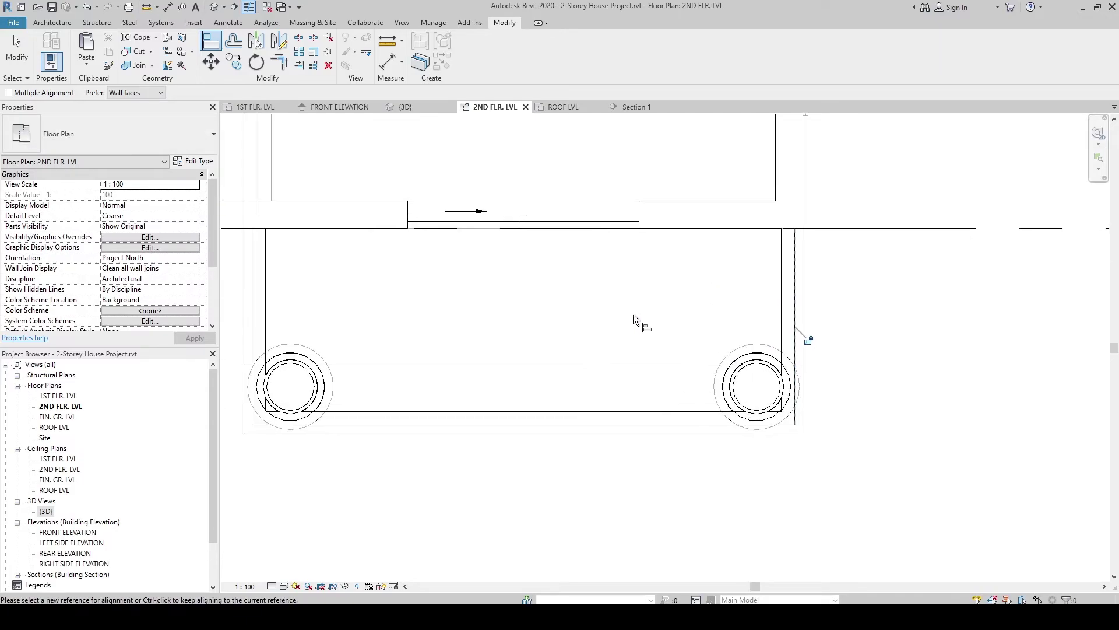
{"action": "key", "text": "Escape"}
{"action": "key", "text": "Escape"}
{"action": "middle_click_drag", "start_coordinate": [539, 333], "coordinate": [581, 337]}
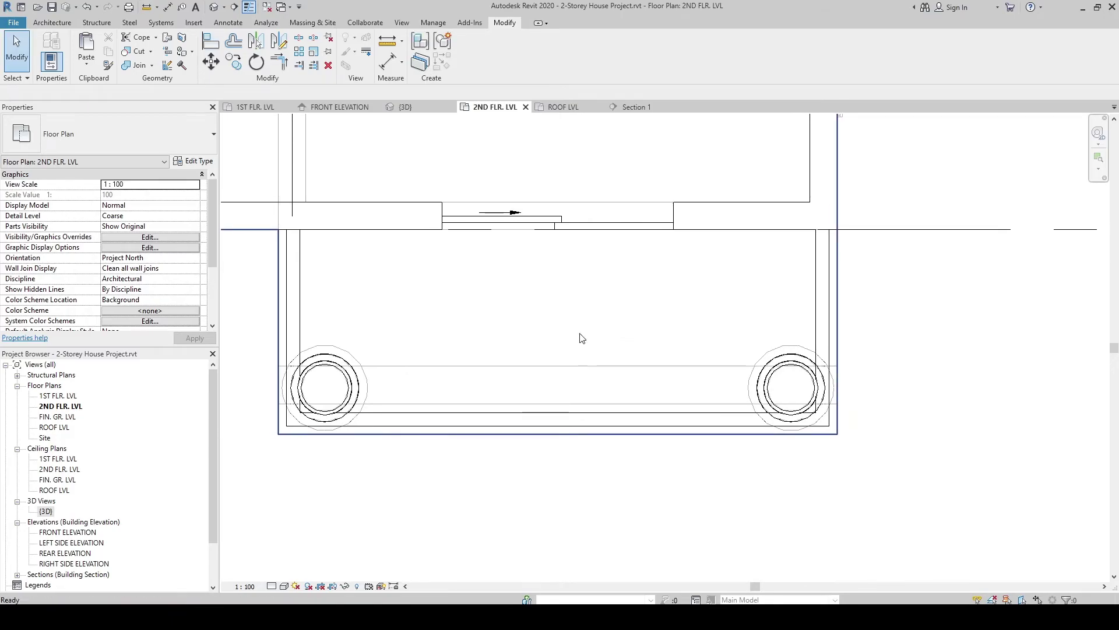
Step: In the 3D view, set the base offset of all three 100 mm front balcony walls to 2.4 m above 2ND FLR. LVL
{"action": "left_click", "coordinate": [408, 106]}
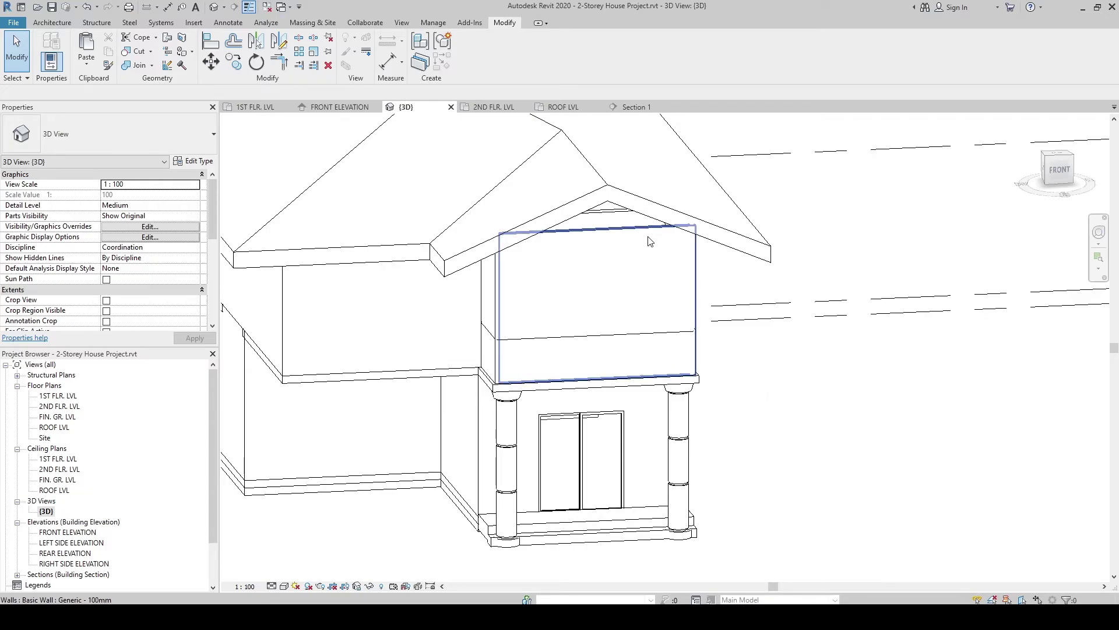
{"action": "middle_click_drag", "start_coordinate": [746, 285], "coordinate": [715, 274], "text": "shift"}
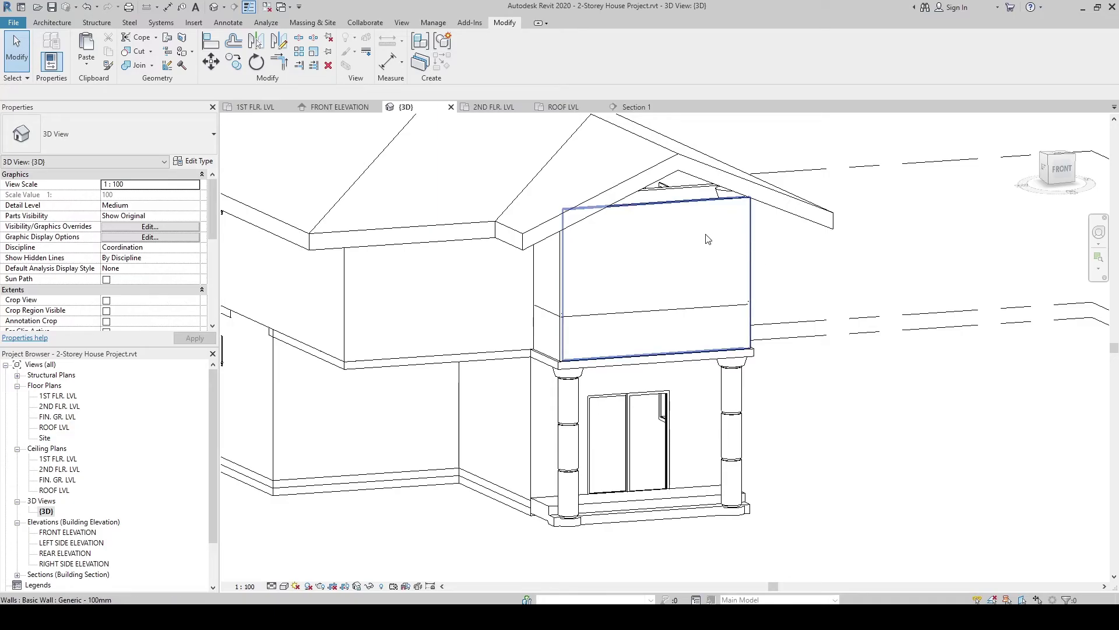
{"action": "left_click", "coordinate": [697, 253]}
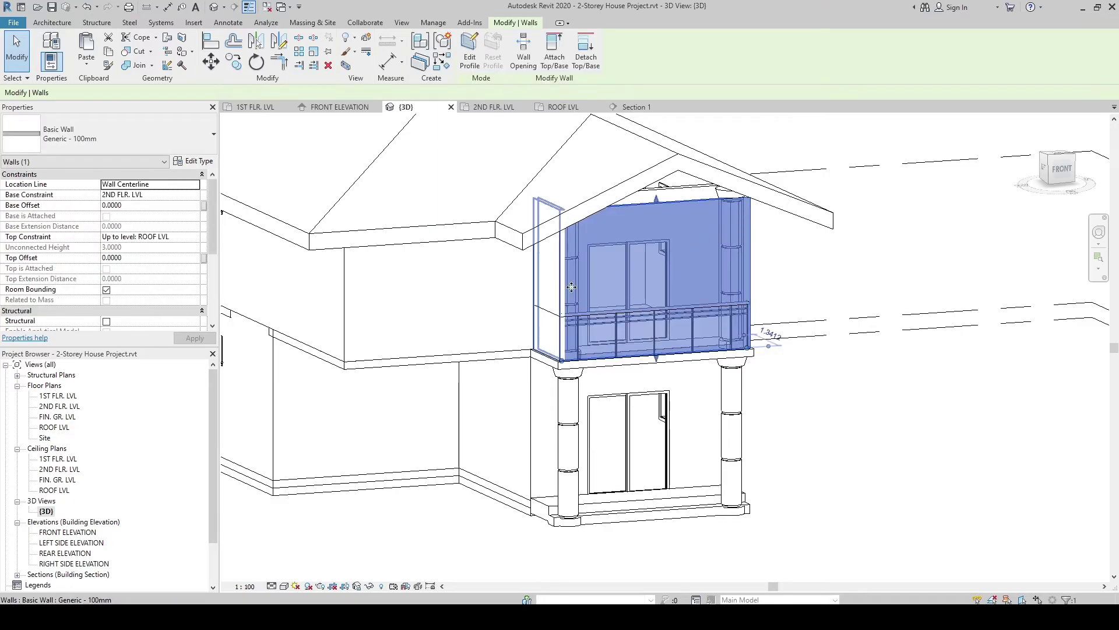
{"action": "left_click", "coordinate": [550, 283], "text": "ctrl"}
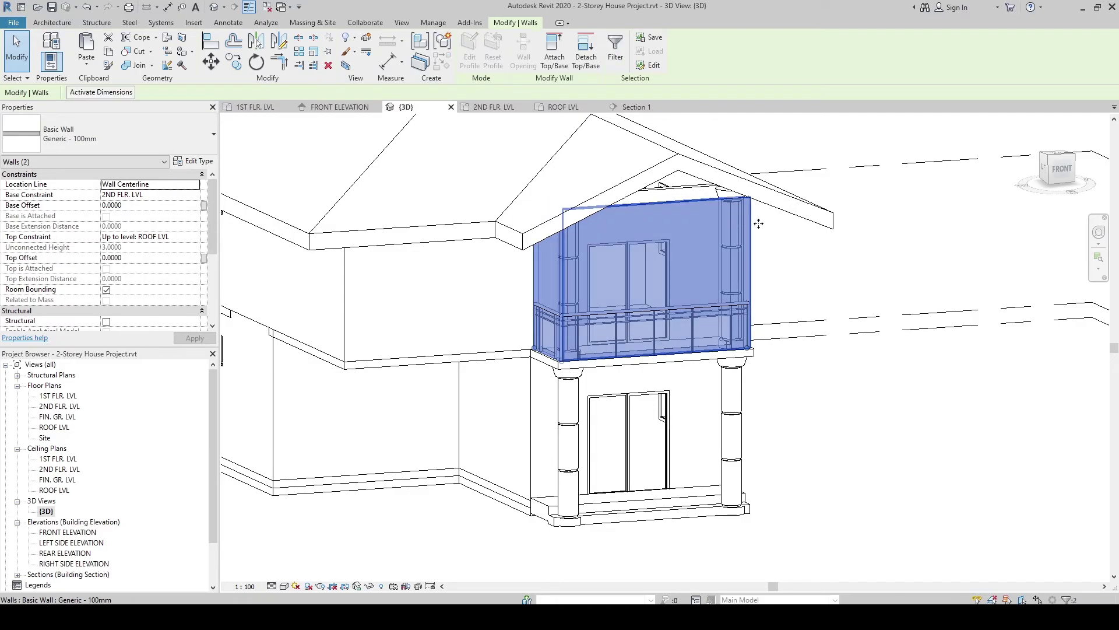
{"action": "middle_click_drag", "start_coordinate": [723, 296], "coordinate": [629, 297], "text": "shift"}
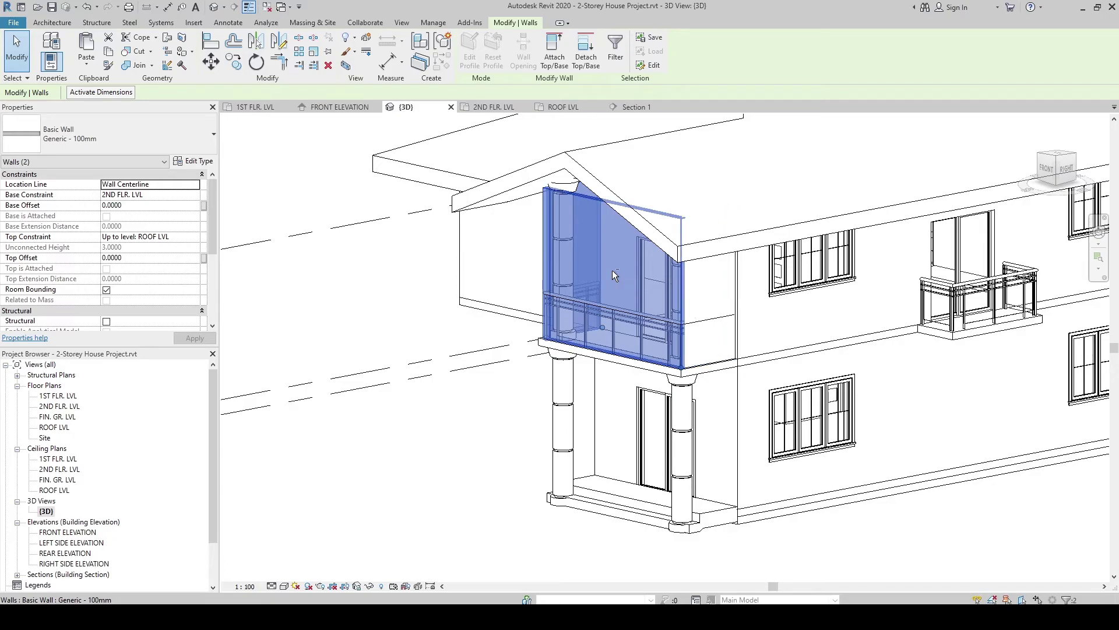
{"action": "middle_click_drag", "start_coordinate": [627, 290], "coordinate": [751, 332], "text": "shift"}
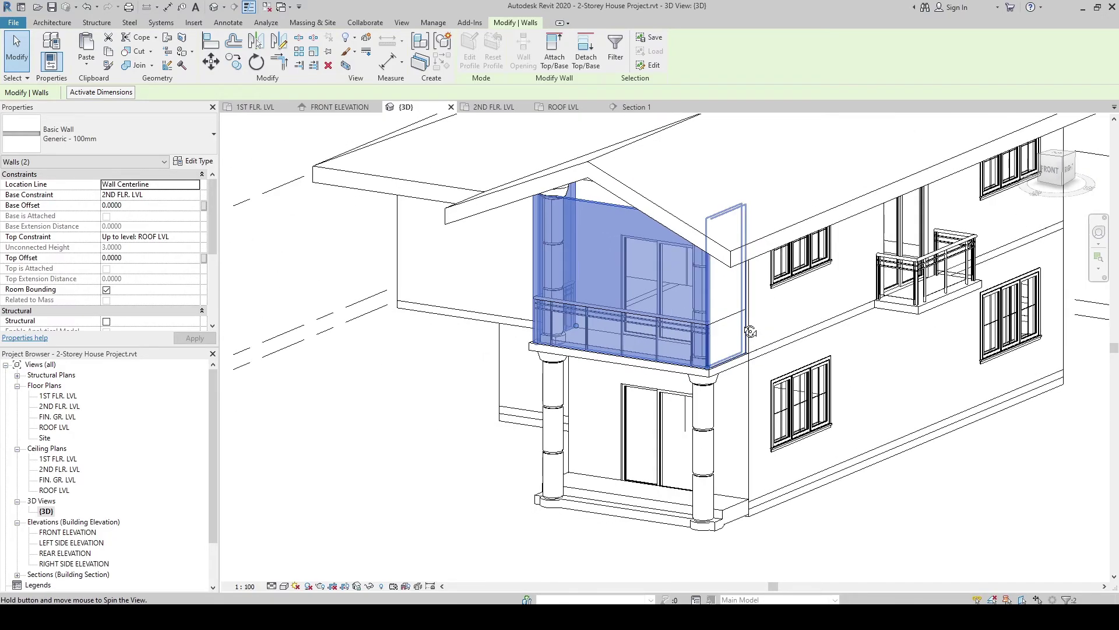
{"action": "left_click", "coordinate": [730, 305], "text": "ctrl"}
{"action": "middle_click_drag", "start_coordinate": [598, 294], "coordinate": [730, 296], "text": "shift"}
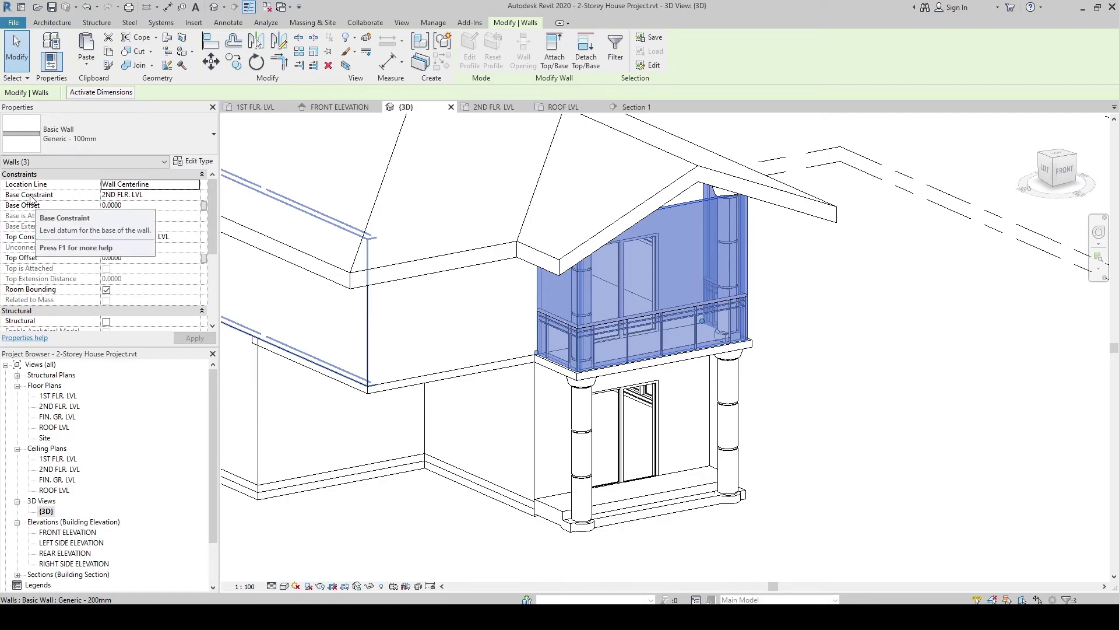
{"action": "left_click", "coordinate": [128, 206]}
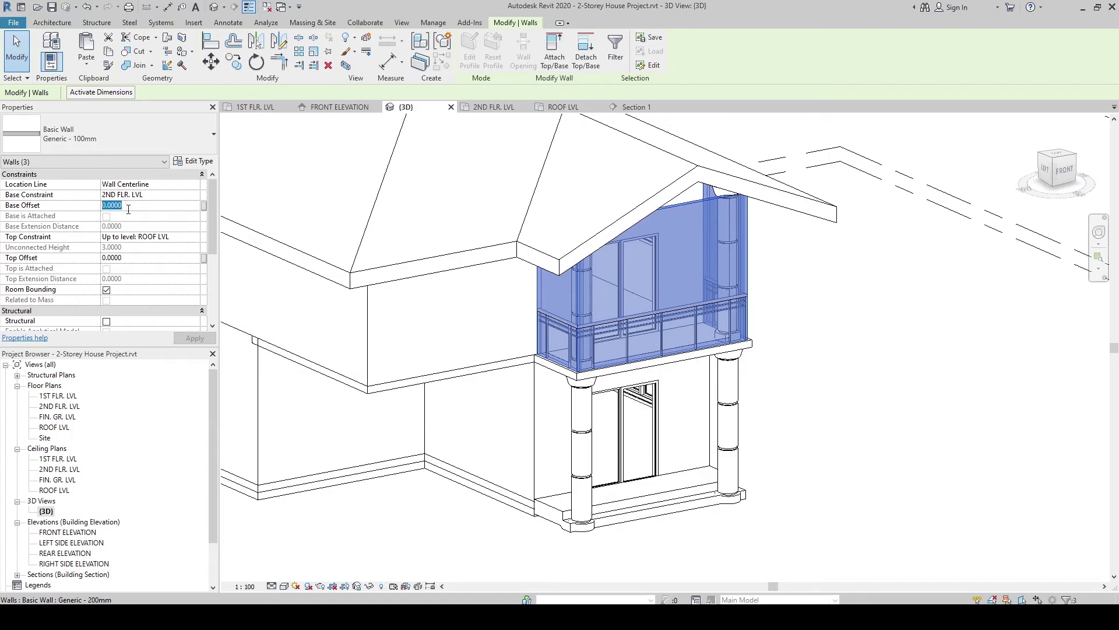
{"action": "type", "text": "2.4"}
{"action": "key", "text": "Return"}
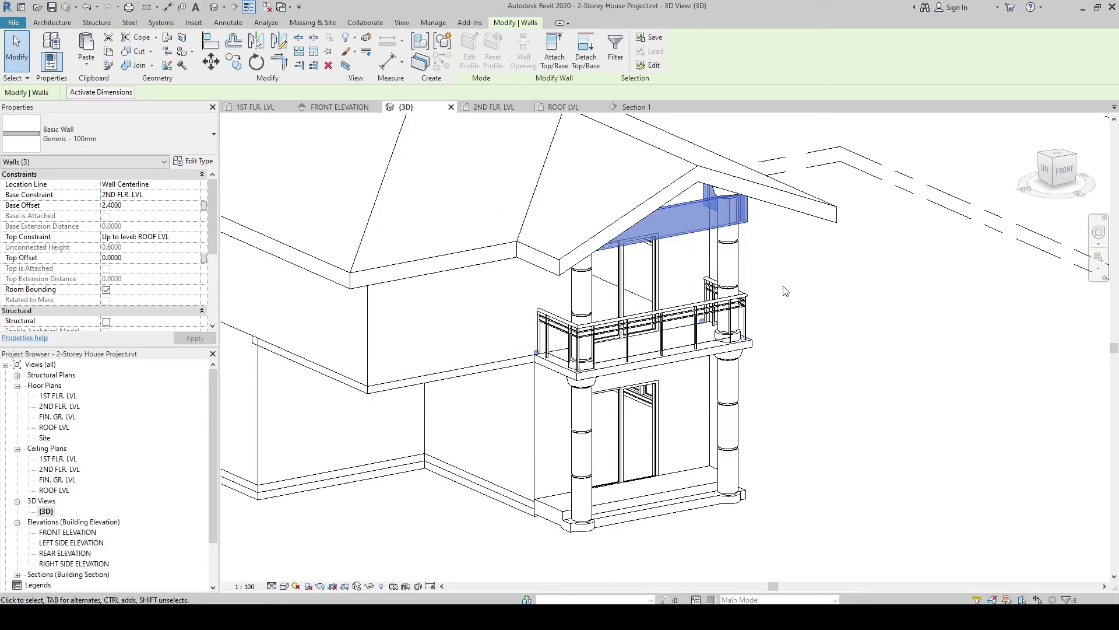
{"action": "middle_click_drag", "start_coordinate": [786, 298], "coordinate": [767, 248], "text": "shift"}
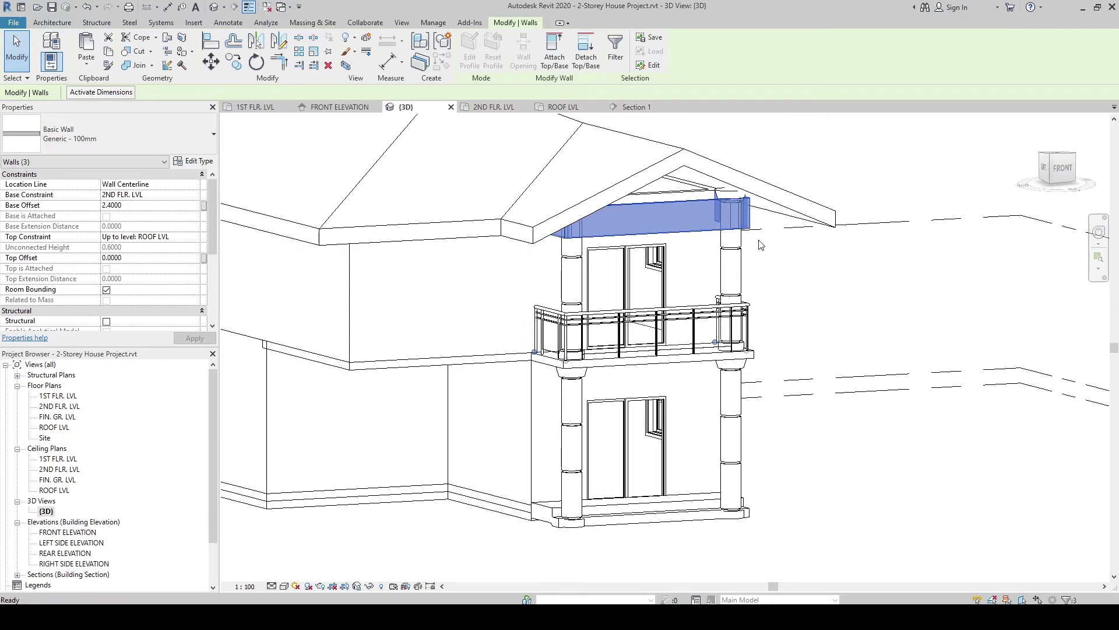
{"action": "left_click", "coordinate": [781, 282]}
Step: Attach the tops of the three 100 mm balcony walls to the gable roof above them
{"action": "mouse_move", "coordinate": [779, 285]}
{"action": "middle_mouse_down", "text": "shift"}
{"action": "mouse_move", "coordinate": [713, 281]}
{"action": "mouse_move", "coordinate": [741, 291]}
{"action": "mouse_move", "coordinate": [782, 283]}
{"action": "middle_mouse_up", "text": "shift"}
{"action": "scroll", "coordinate": [784, 273], "scroll_direction": "up", "scroll_amount": 2}
{"action": "scroll", "coordinate": [757, 235], "scroll_direction": "up", "scroll_amount": 2}
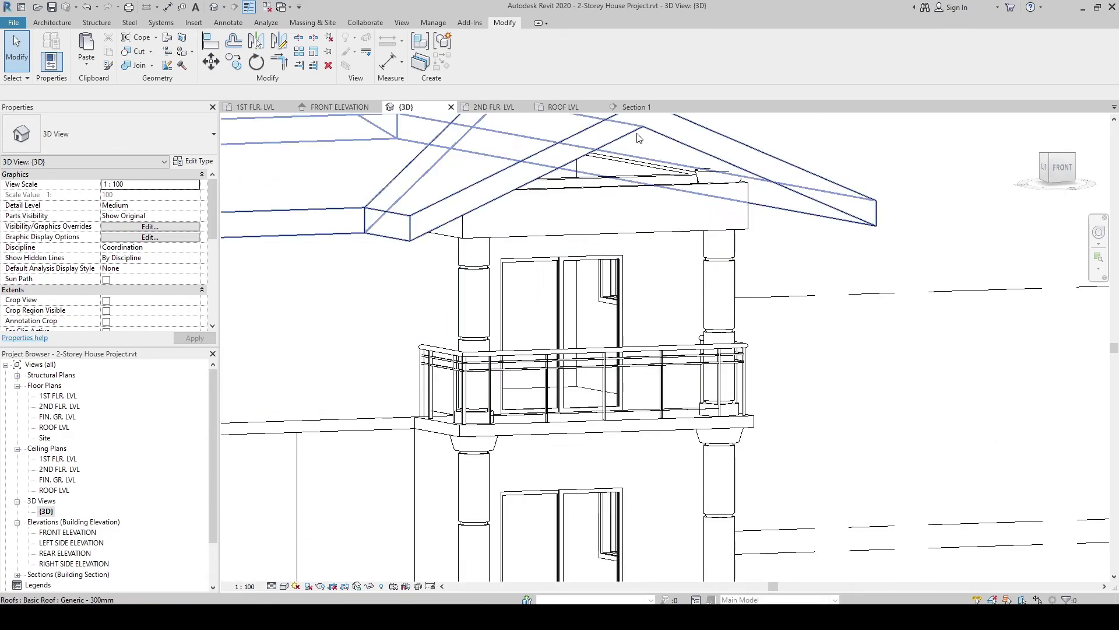
{"action": "mouse_move", "coordinate": [726, 216]}
{"action": "middle_mouse_down"}
{"action": "mouse_move", "coordinate": [736, 223]}
{"action": "mouse_move", "coordinate": [629, 207]}
{"action": "mouse_move", "coordinate": [742, 227]}
{"action": "middle_mouse_up"}
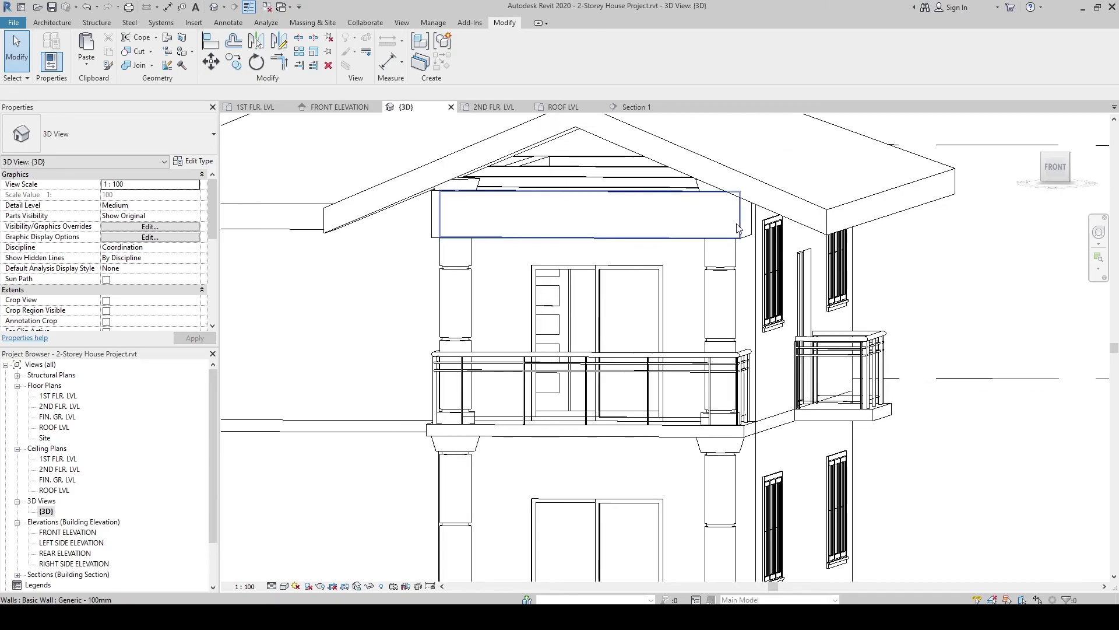
{"action": "left_click", "coordinate": [745, 227]}
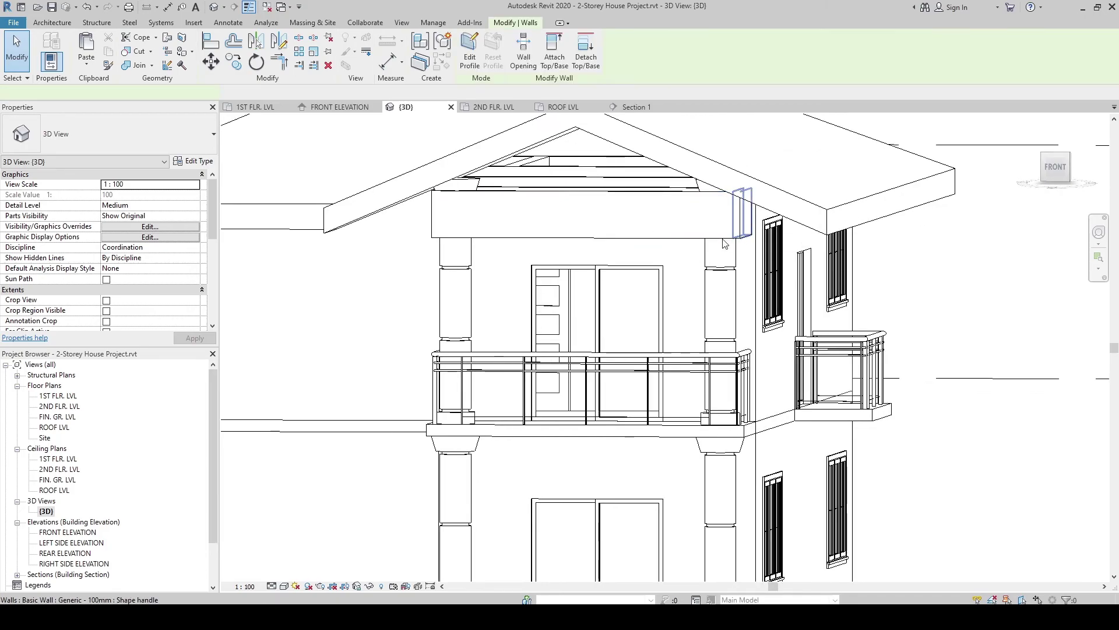
{"action": "left_click", "coordinate": [663, 226], "text": "ctrl"}
{"action": "middle_click_drag", "start_coordinate": [492, 252], "coordinate": [475, 236], "text": "shift"}
{"action": "left_click", "coordinate": [474, 237], "text": "ctrl"}
{"action": "middle_click_drag", "start_coordinate": [635, 257], "coordinate": [737, 293], "text": "shift"}
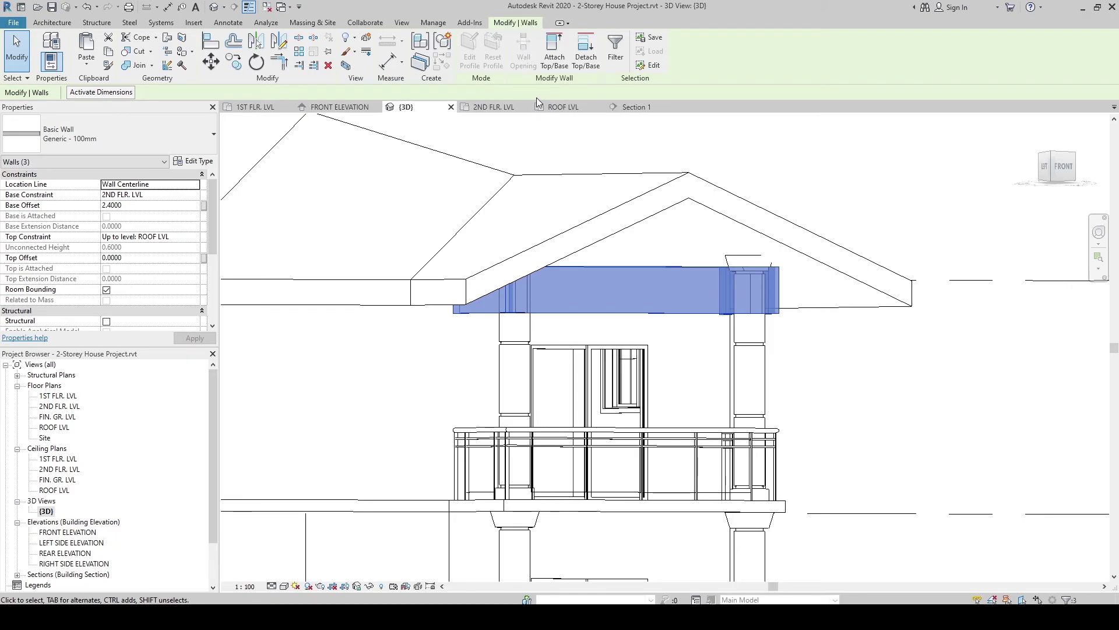
{"action": "left_click", "coordinate": [554, 64]}
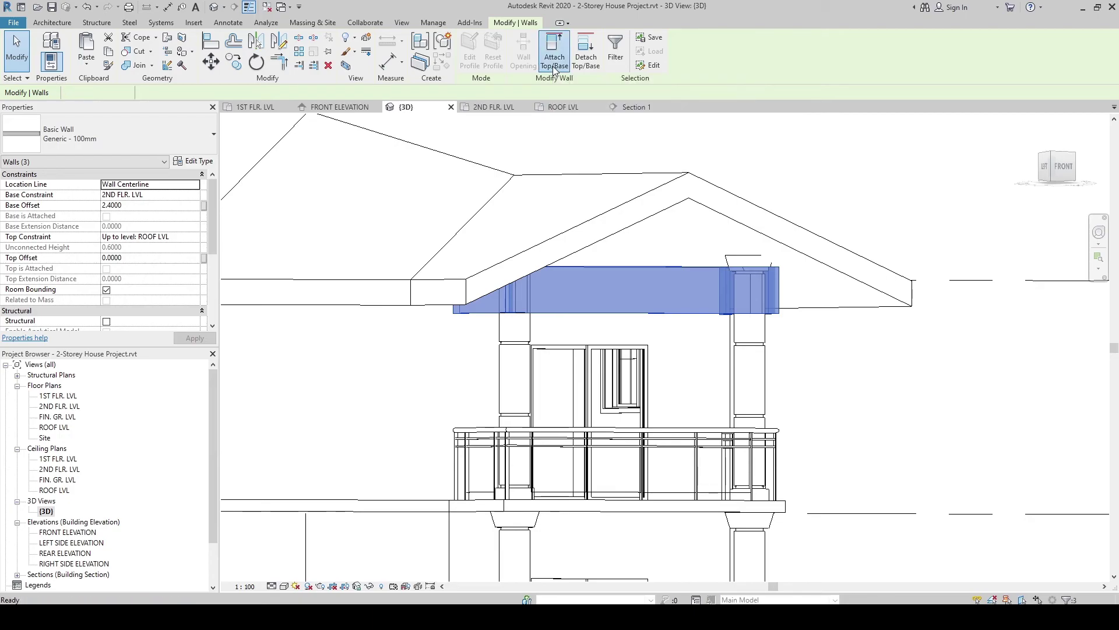
{"action": "left_click", "coordinate": [623, 176]}
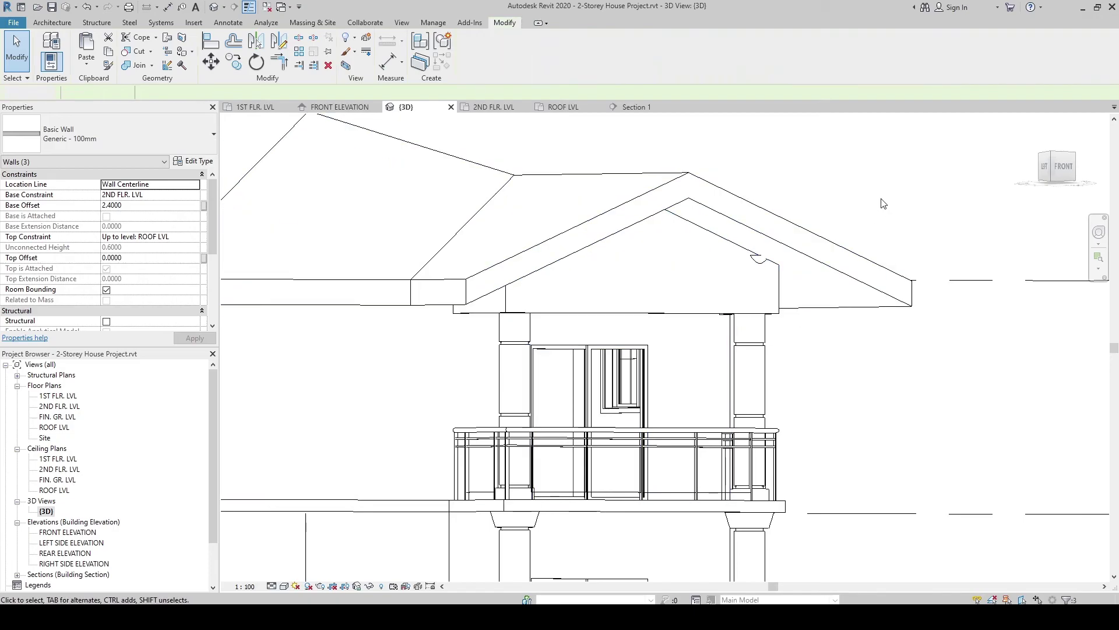
{"action": "key", "text": "Escape"}
Step: Set both balcony columns' top level to 2ND FLR. LVL with a top offset of 2.4 m
{"action": "middle_click_drag", "start_coordinate": [692, 272], "coordinate": [626, 257], "text": "shift"}
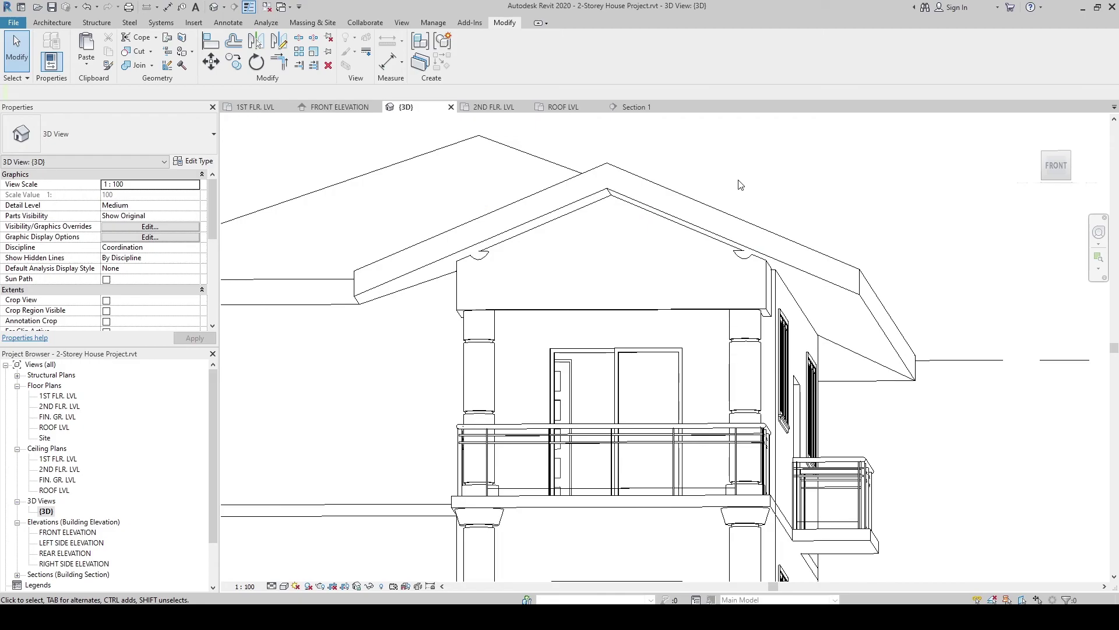
{"action": "middle_click_drag", "start_coordinate": [604, 330], "coordinate": [748, 354], "text": "shift"}
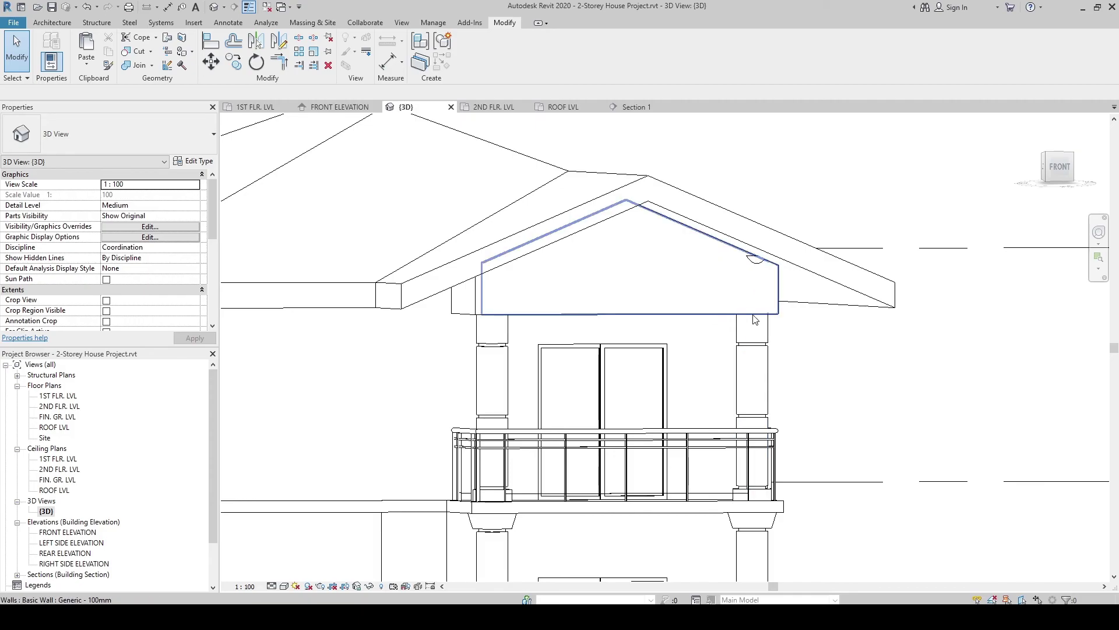
{"action": "middle_click_drag", "start_coordinate": [748, 344], "coordinate": [746, 342], "text": "shift"}
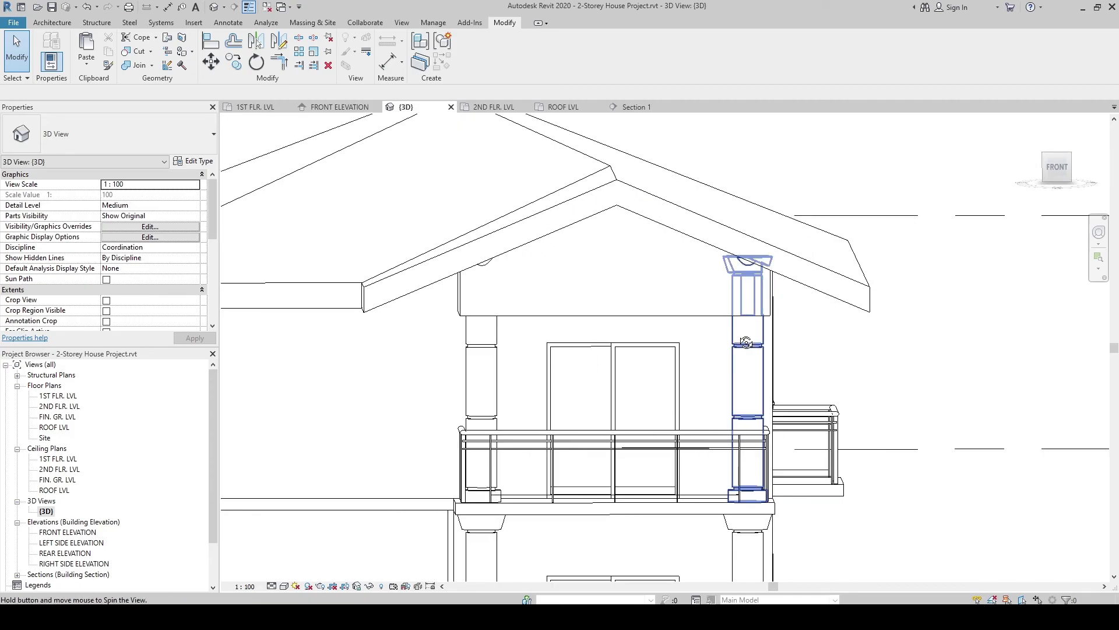
{"action": "left_click", "coordinate": [498, 359]}
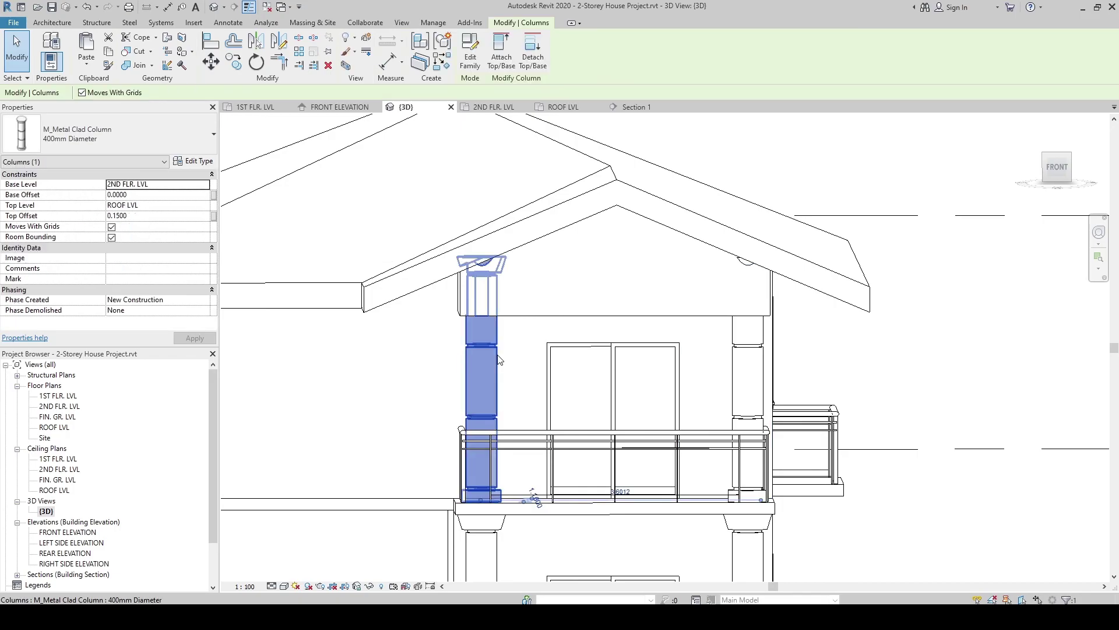
{"action": "left_click", "coordinate": [742, 359], "text": "ctrl"}
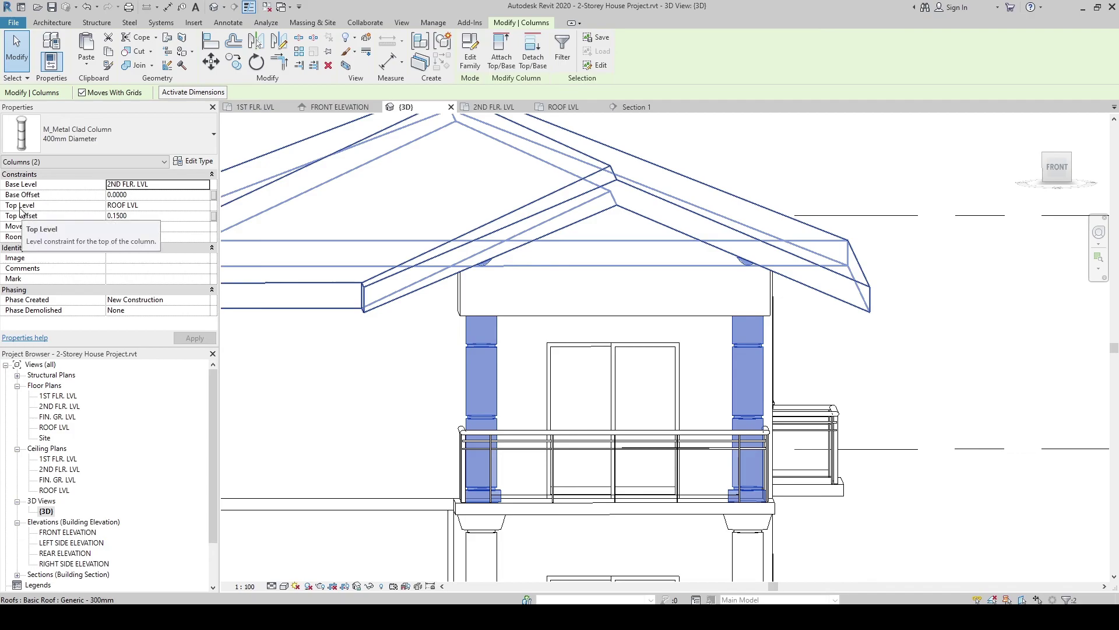
{"action": "left_click", "coordinate": [160, 210]}
{"action": "left_click", "coordinate": [204, 205]}
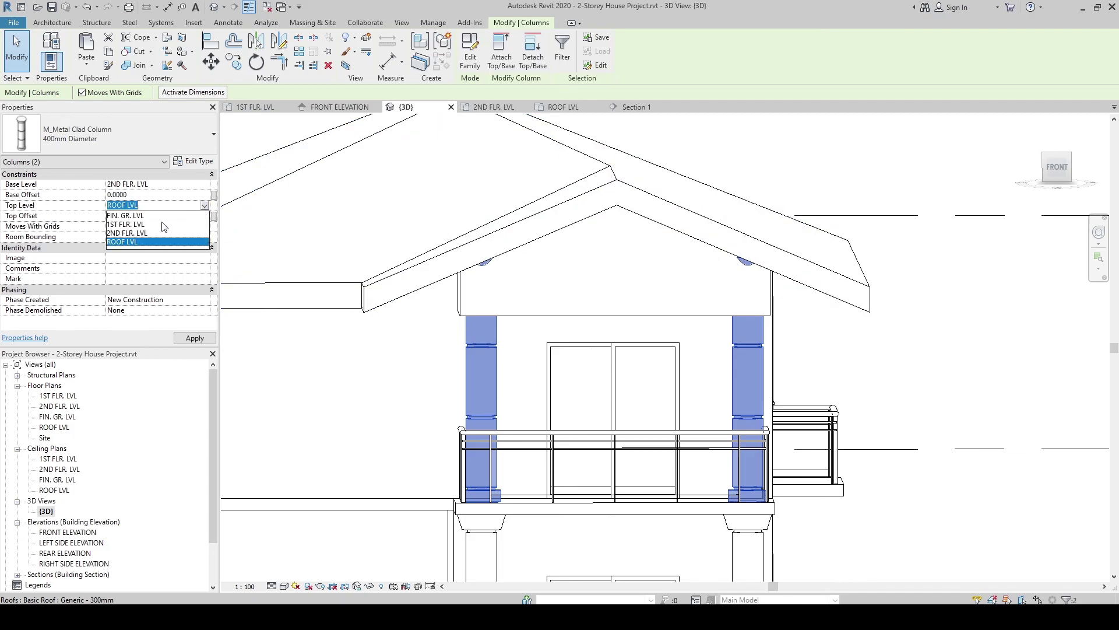
{"action": "left_click", "coordinate": [146, 230]}
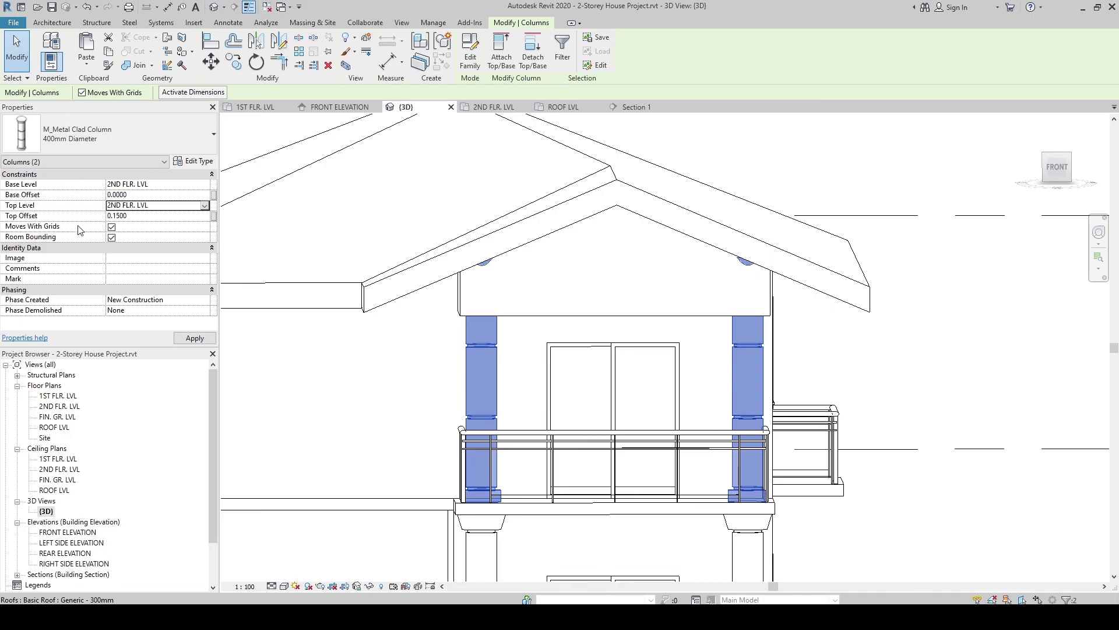
{"action": "left_click_drag", "start_coordinate": [127, 215], "coordinate": [115, 215]}
{"action": "type", "text": "2.4"}
{"action": "key", "text": "Return"}
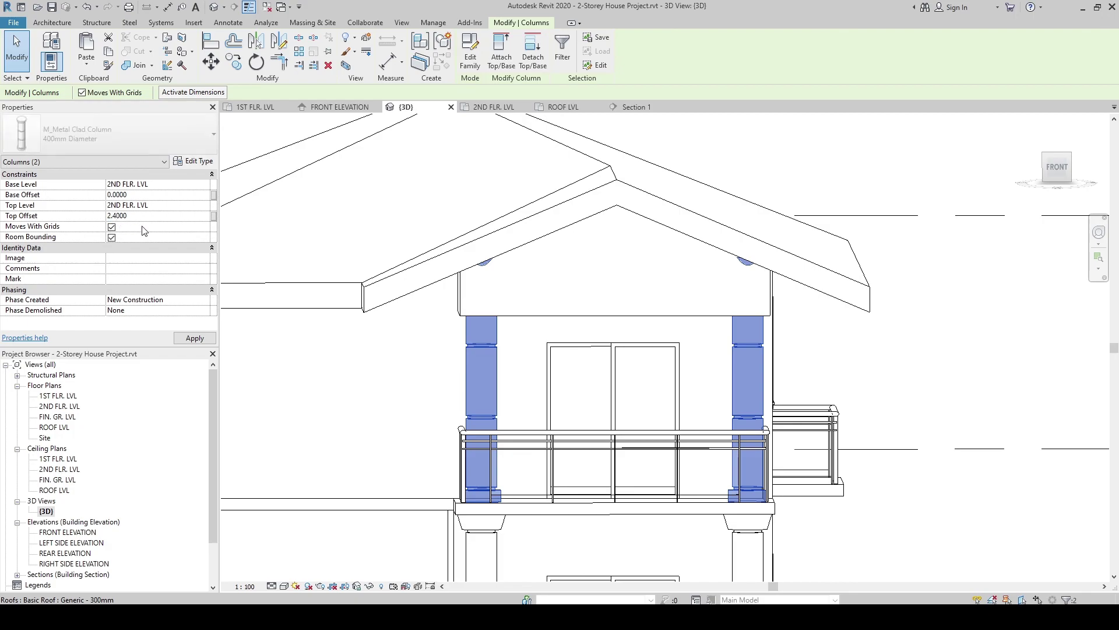
{"action": "left_click", "coordinate": [812, 351]}
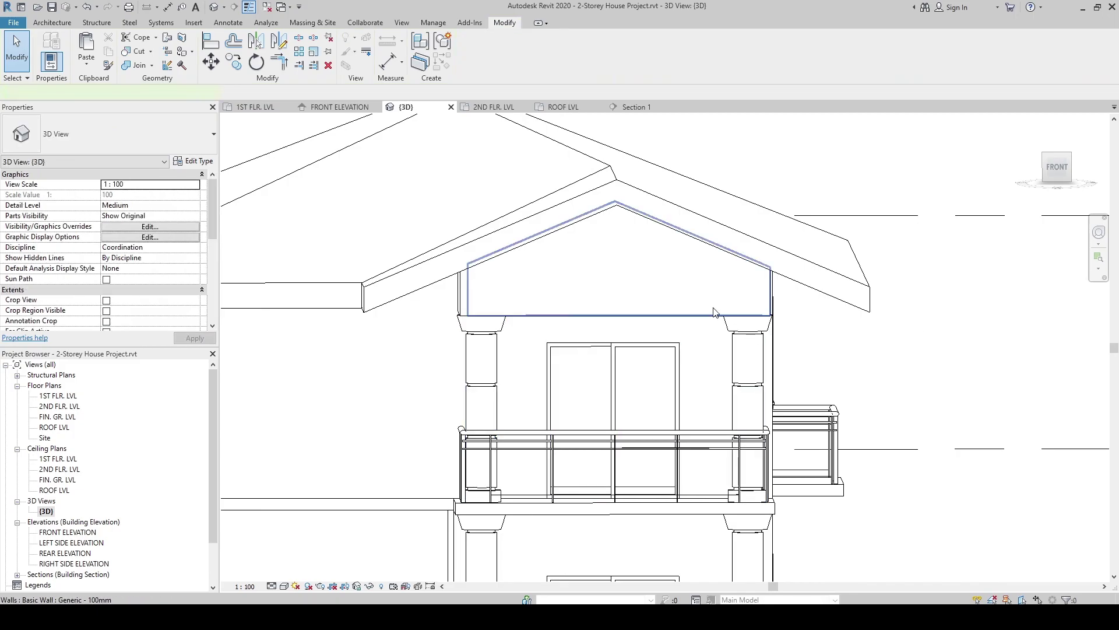
{"action": "left_click", "coordinate": [714, 309]}
{"action": "left_click", "coordinate": [743, 344]}
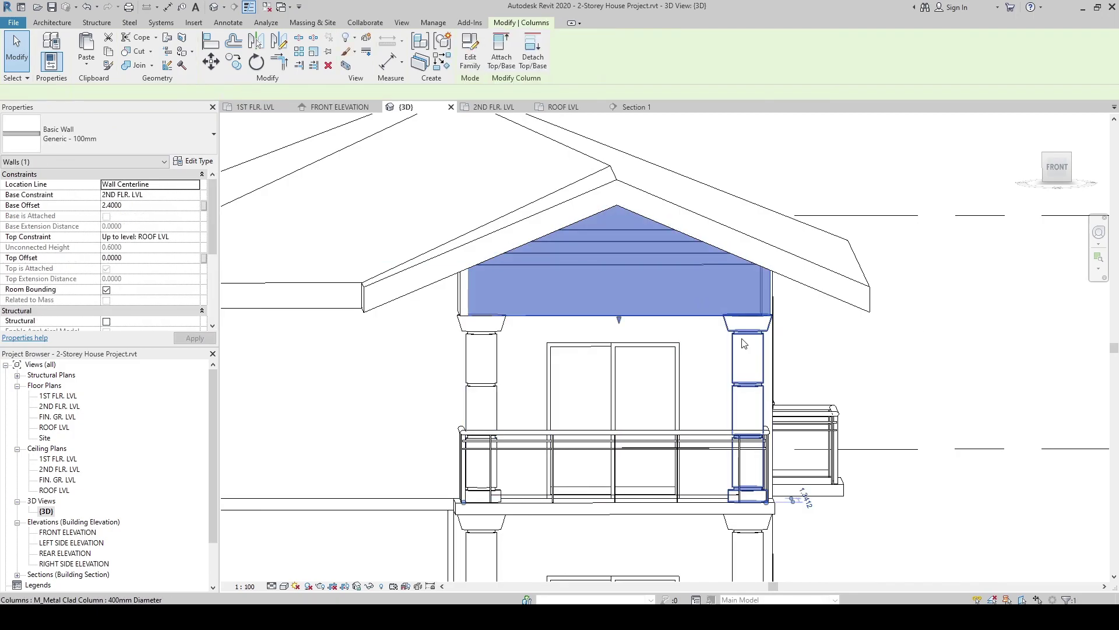
{"action": "left_click", "coordinate": [822, 366]}
{"action": "middle_click_drag", "start_coordinate": [874, 383], "coordinate": [870, 423], "text": "shift"}
{"action": "scroll", "coordinate": [871, 425], "scroll_direction": "down", "scroll_amount": 5}
{"action": "middle_click_drag", "start_coordinate": [881, 465], "coordinate": [779, 474]}
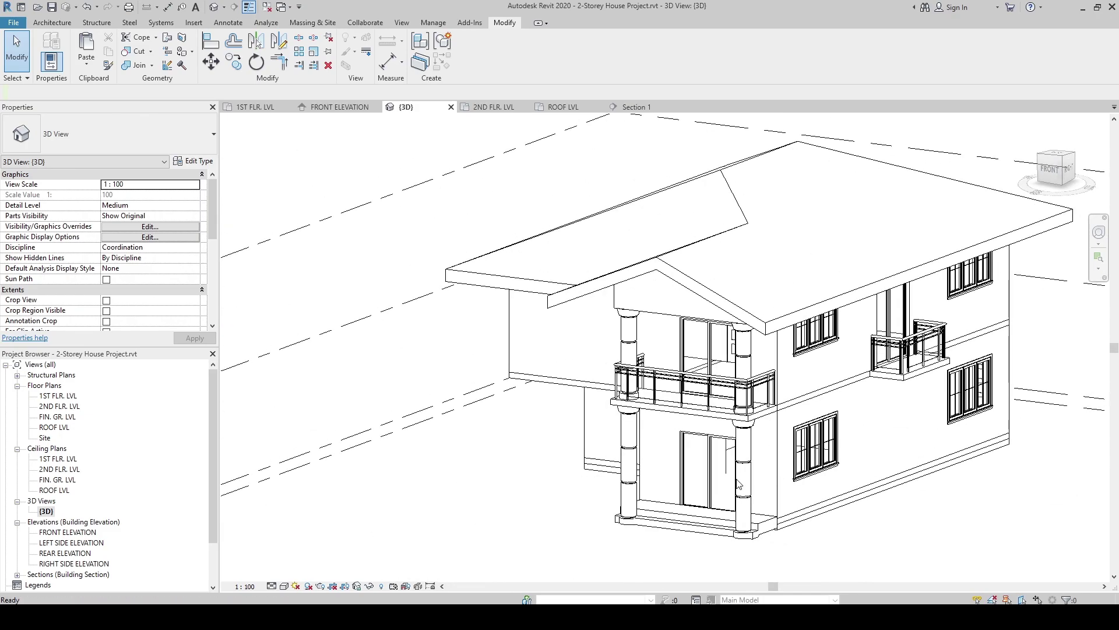